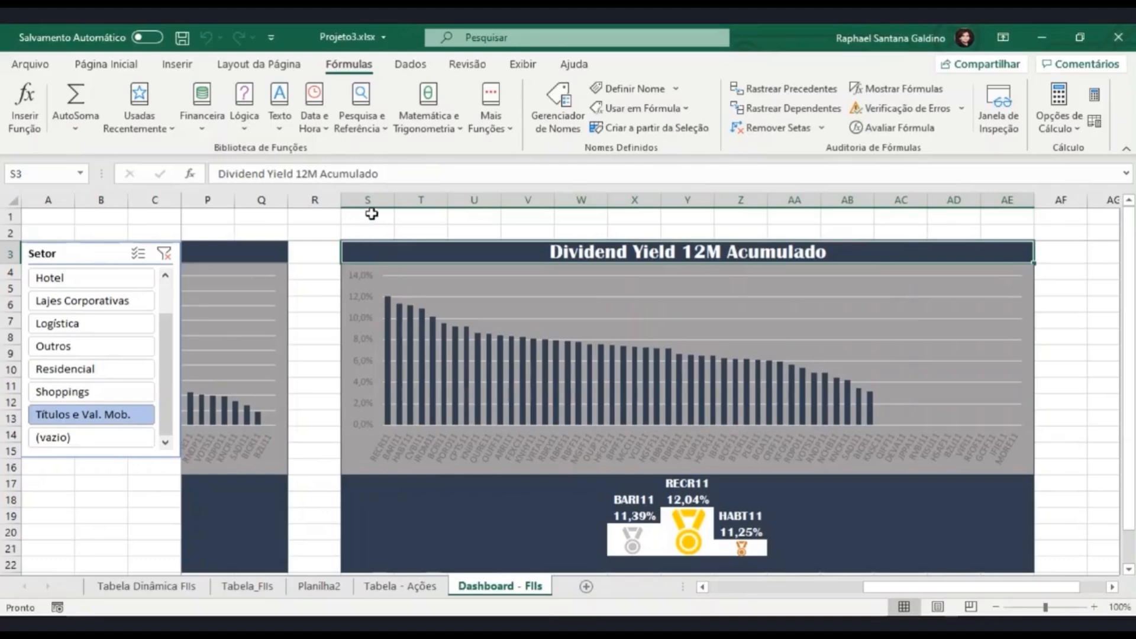
Step: Name the range S1:T2 on the Dashboard - FIIs sheet testebarradeformulas
left_click_drag(373, 214, 430, 232)
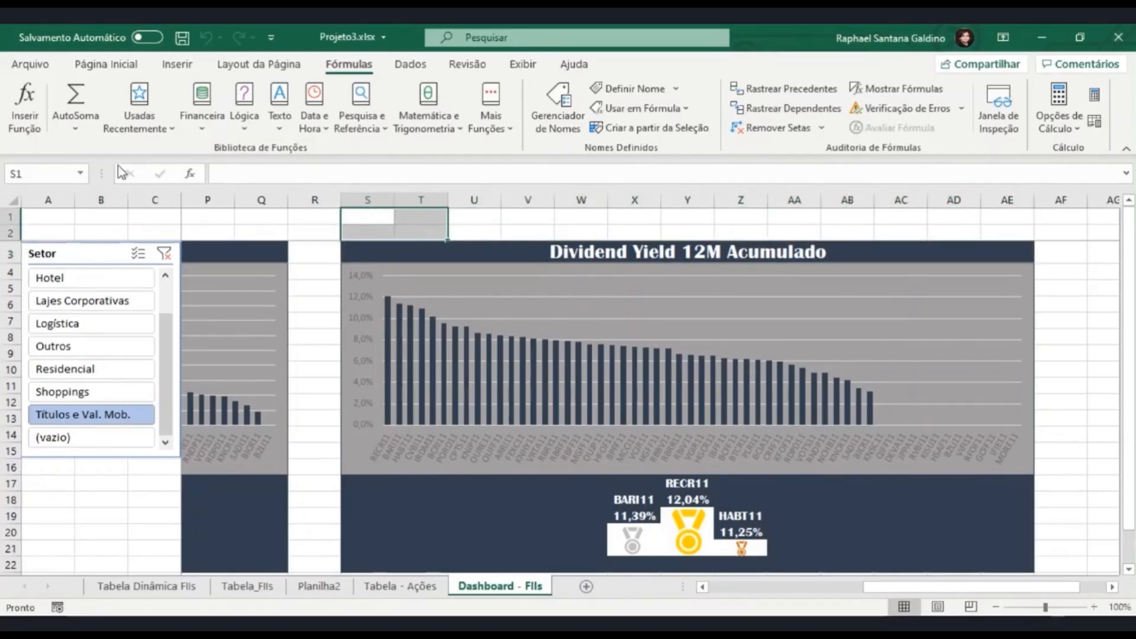
left_click(58, 172)
type("teste")
type("barradeform")
type("ulas")
key("Return")
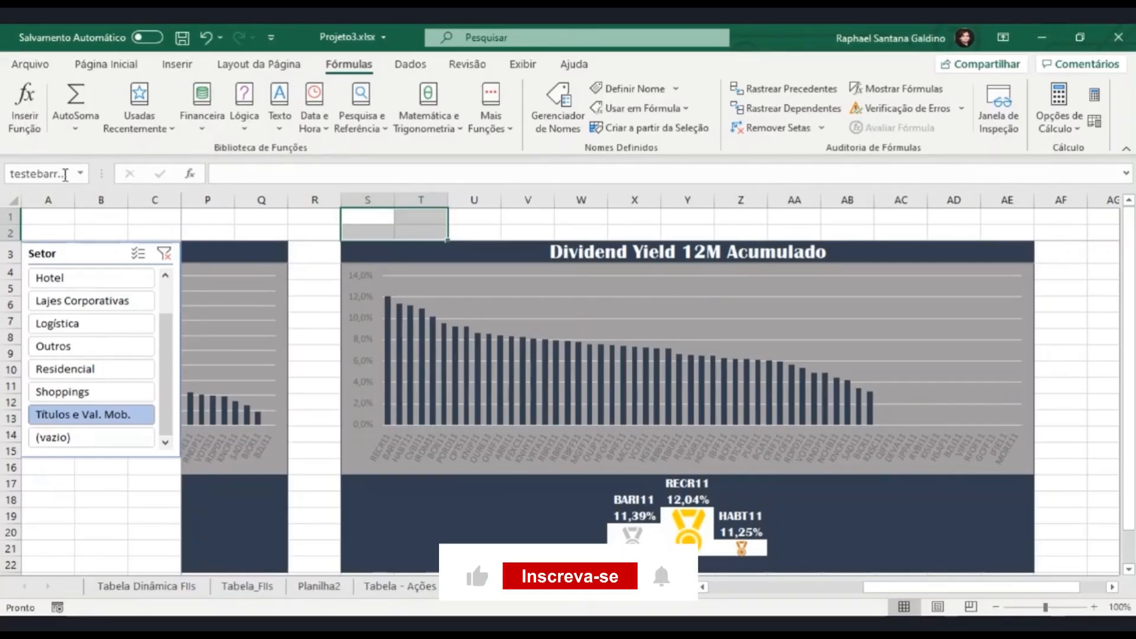
Step: Reselect S1:T2 to check its name, and review the reference and scope of testebarradeformulas in the Name Manager
left_click(294, 232)
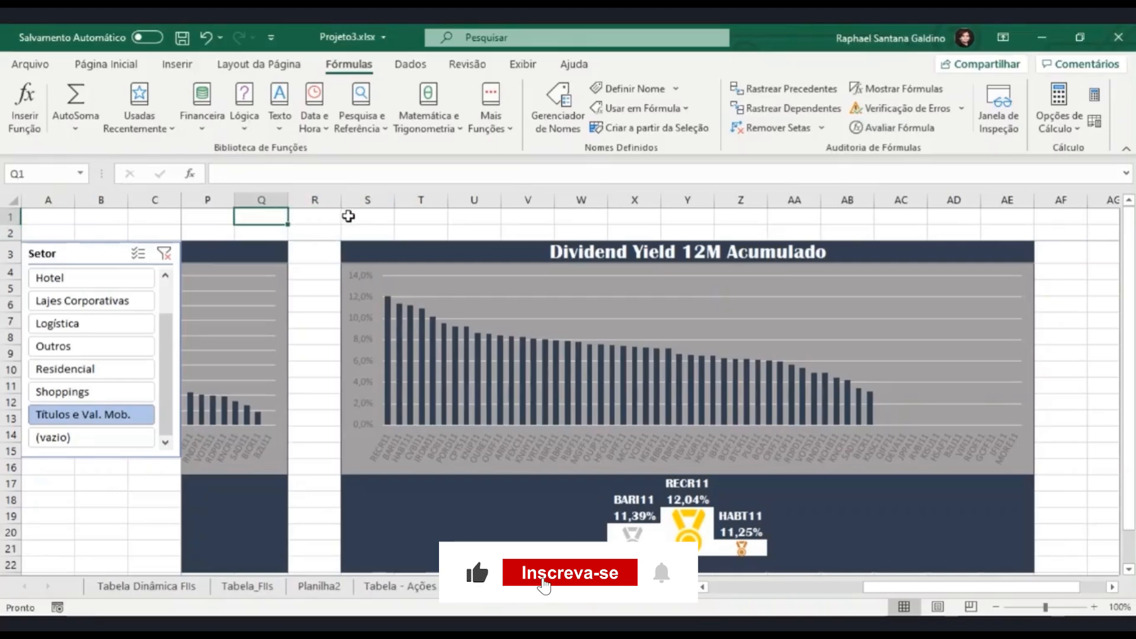
left_click_drag(348, 215, 415, 236)
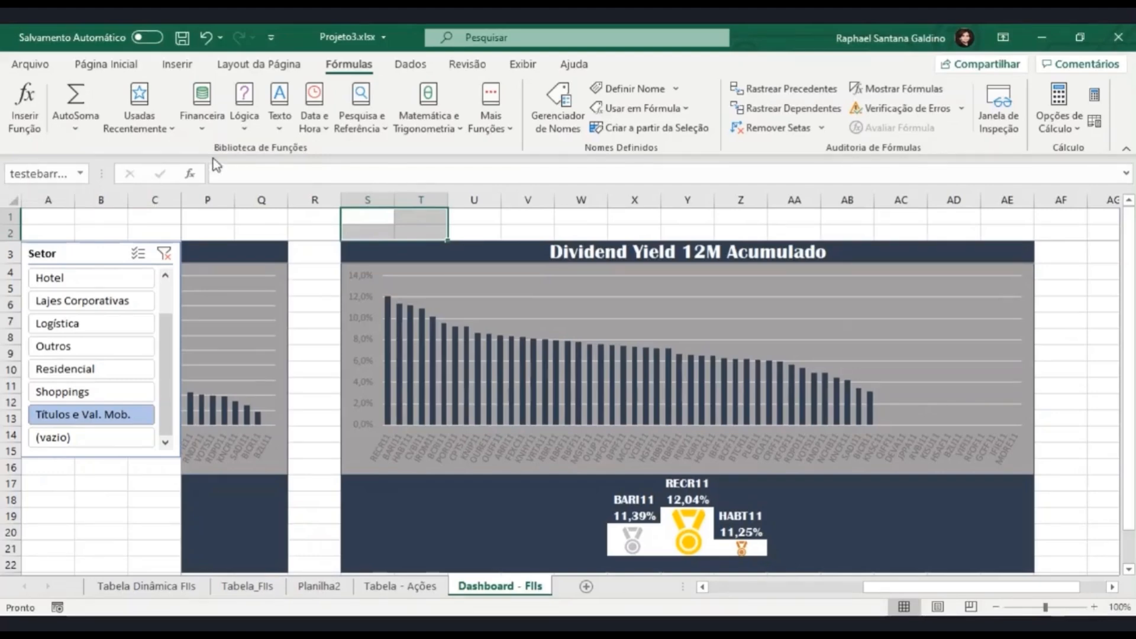
left_click(573, 130)
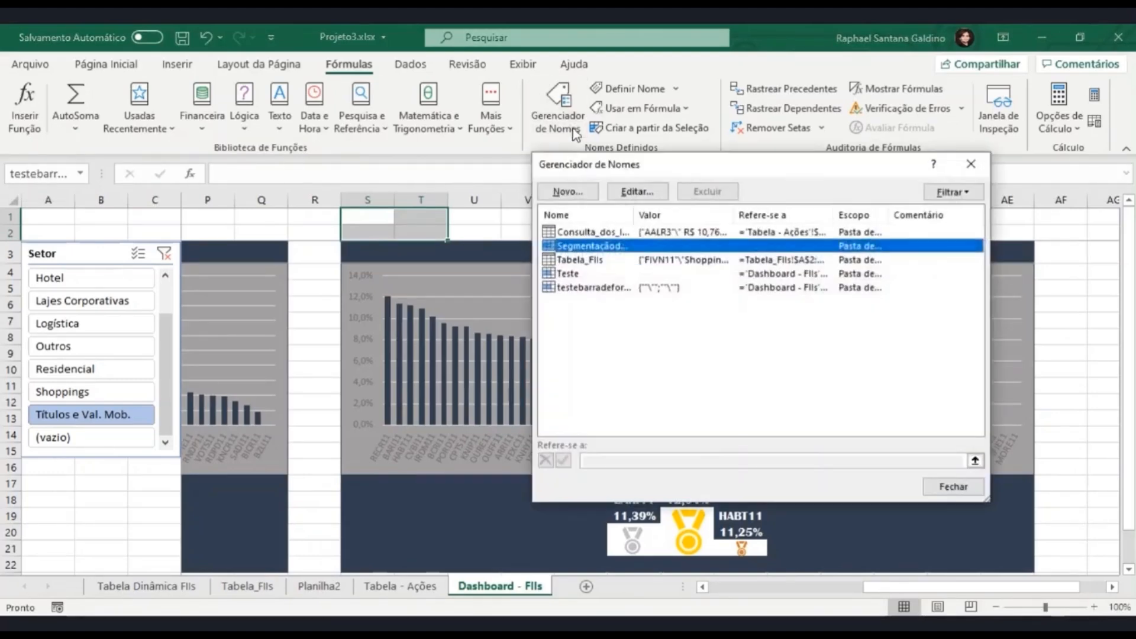
left_click(607, 288)
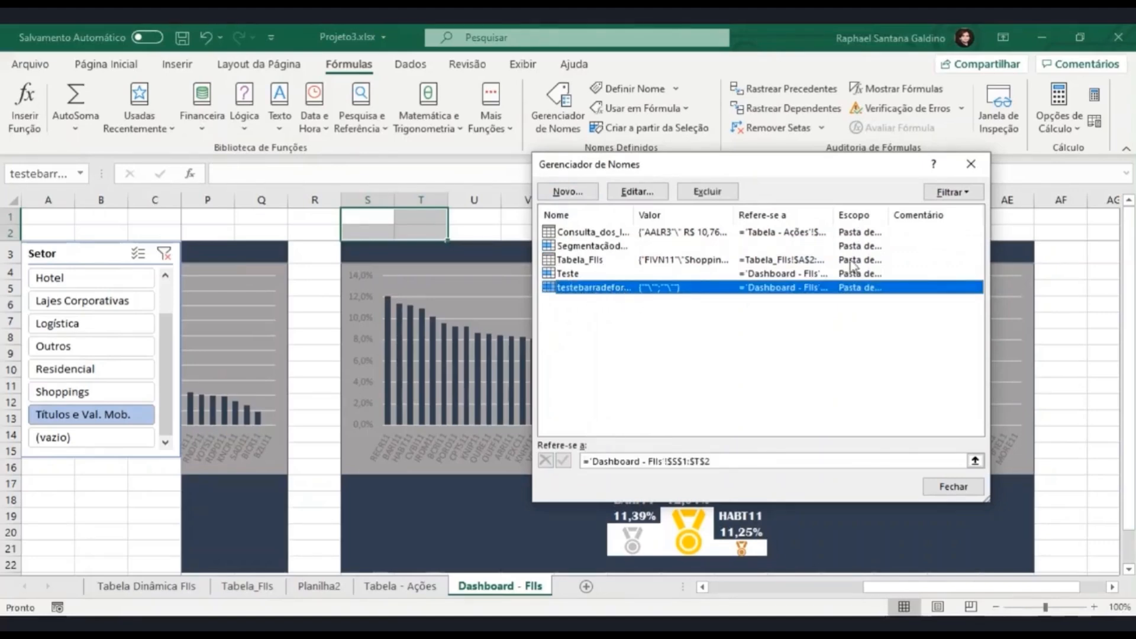
left_click_drag(835, 216, 898, 217)
left_click_drag(848, 165, 923, 161)
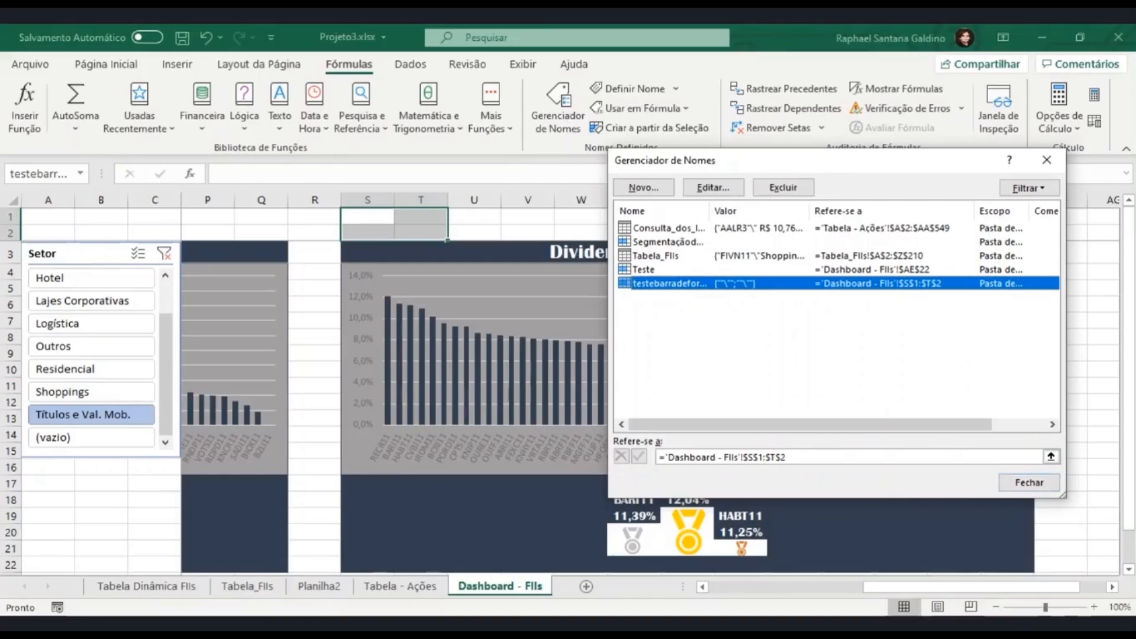
left_click(1046, 160)
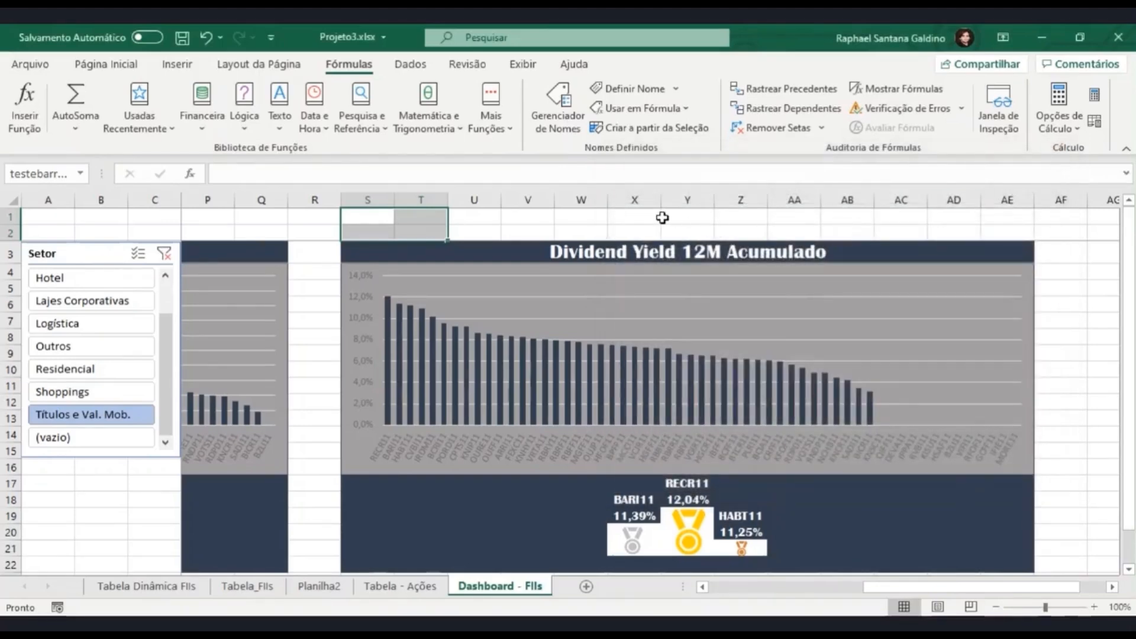
Step: Name cell X1 Comissão and enter 10% in it
left_click(645, 217)
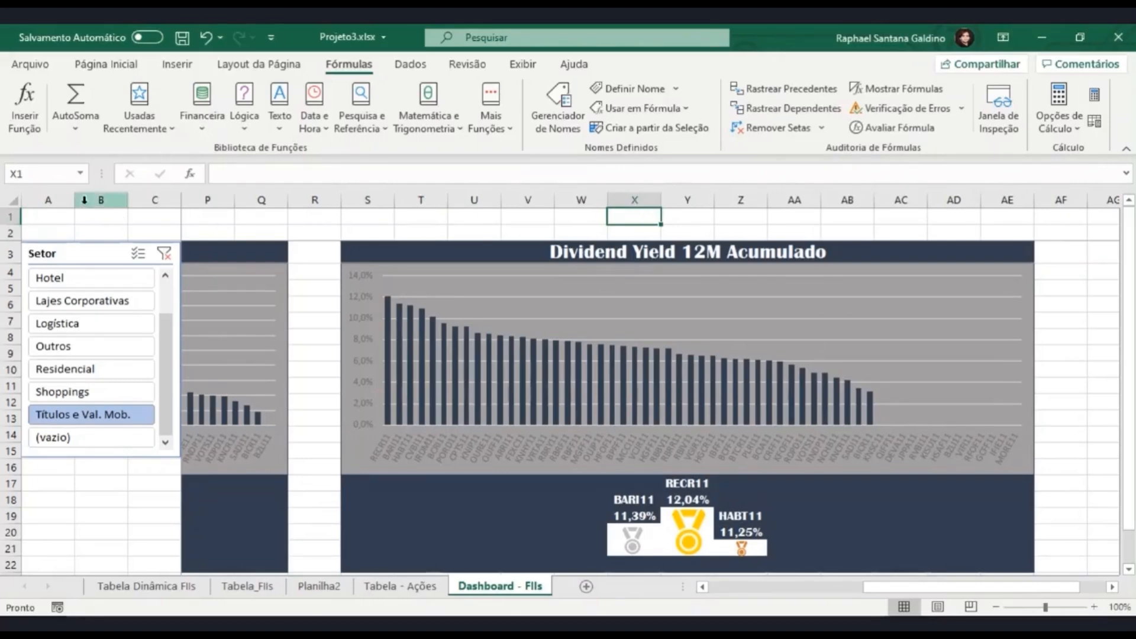
left_click(55, 173)
type("Comissão")
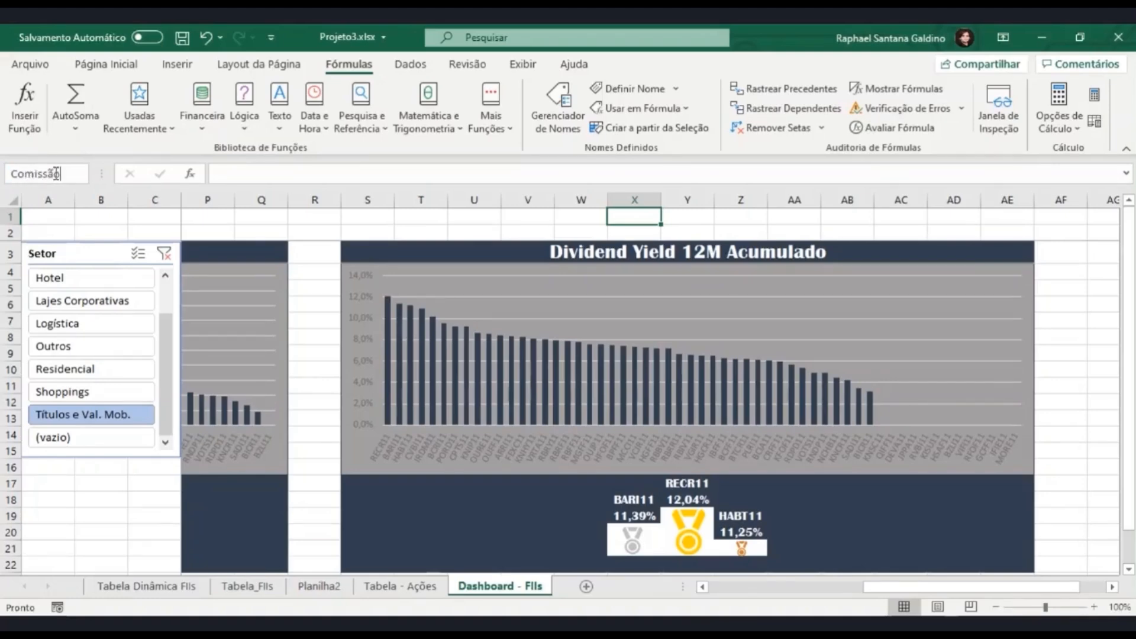
key("Return")
type("10%")
key("Return")
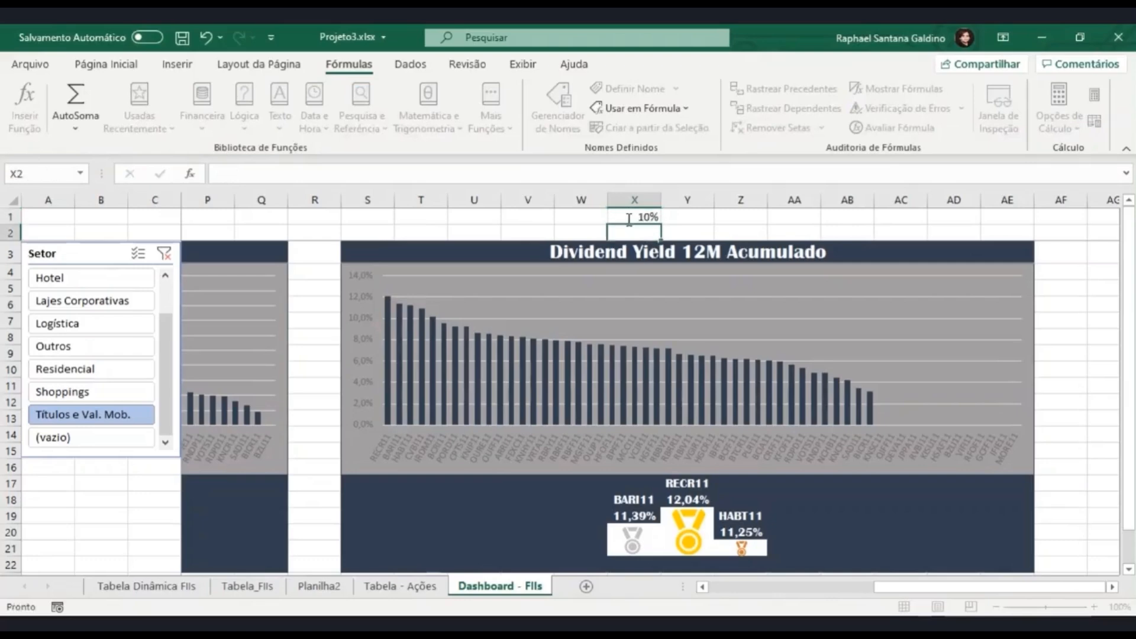
Step: Enter the formula =Comissão in cell AB1 to reference the named cell
left_click(844, 216)
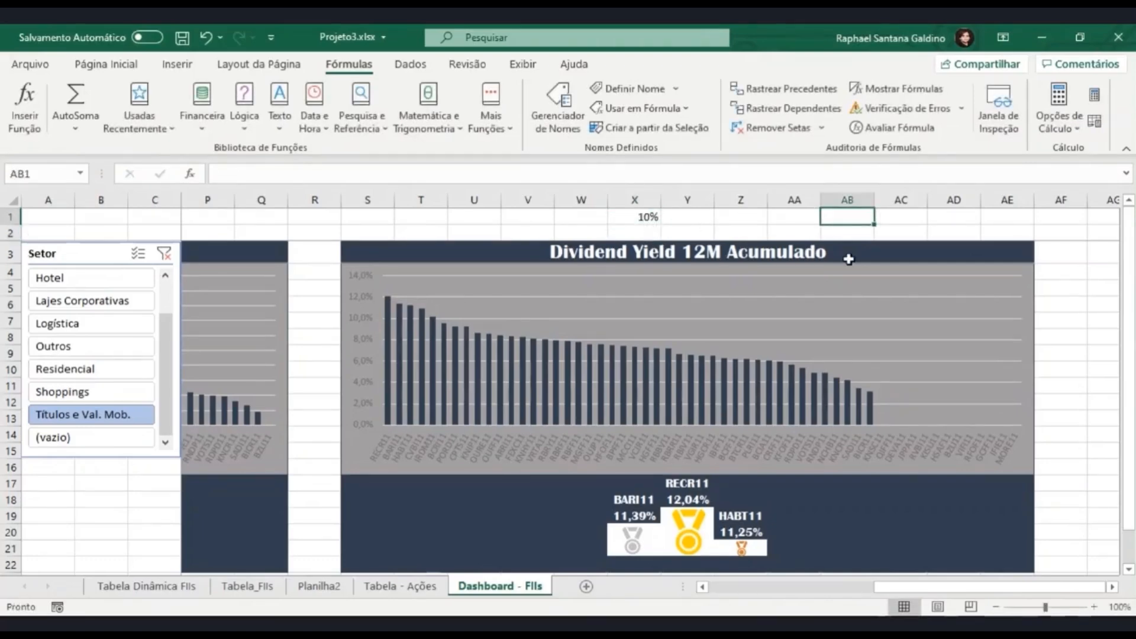
type("=")
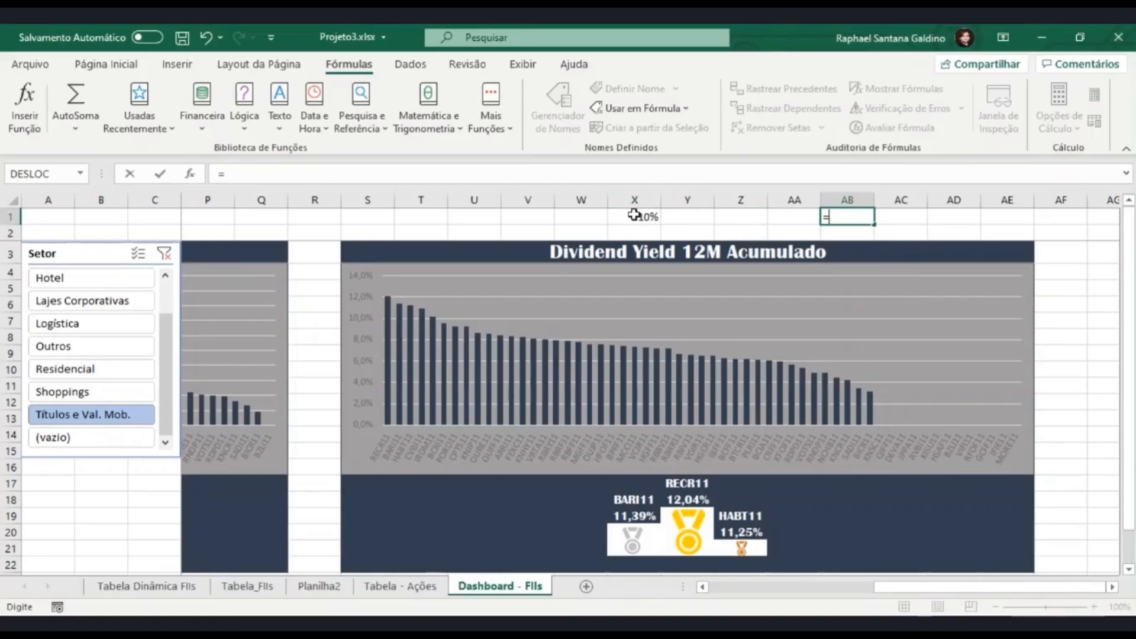
type("comis")
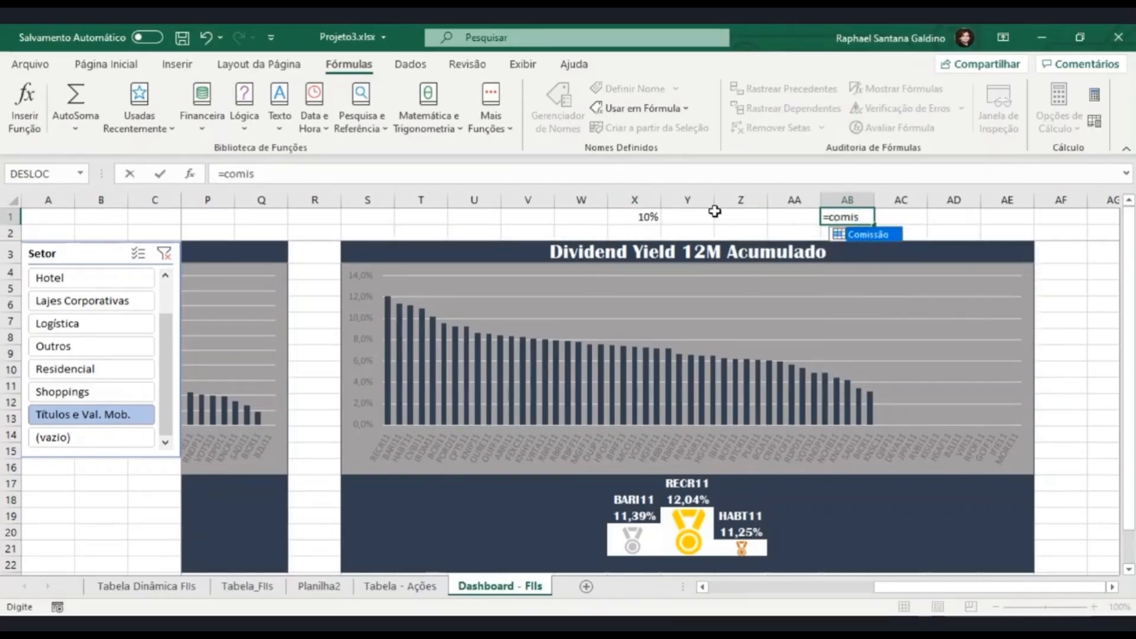
key("Tab")
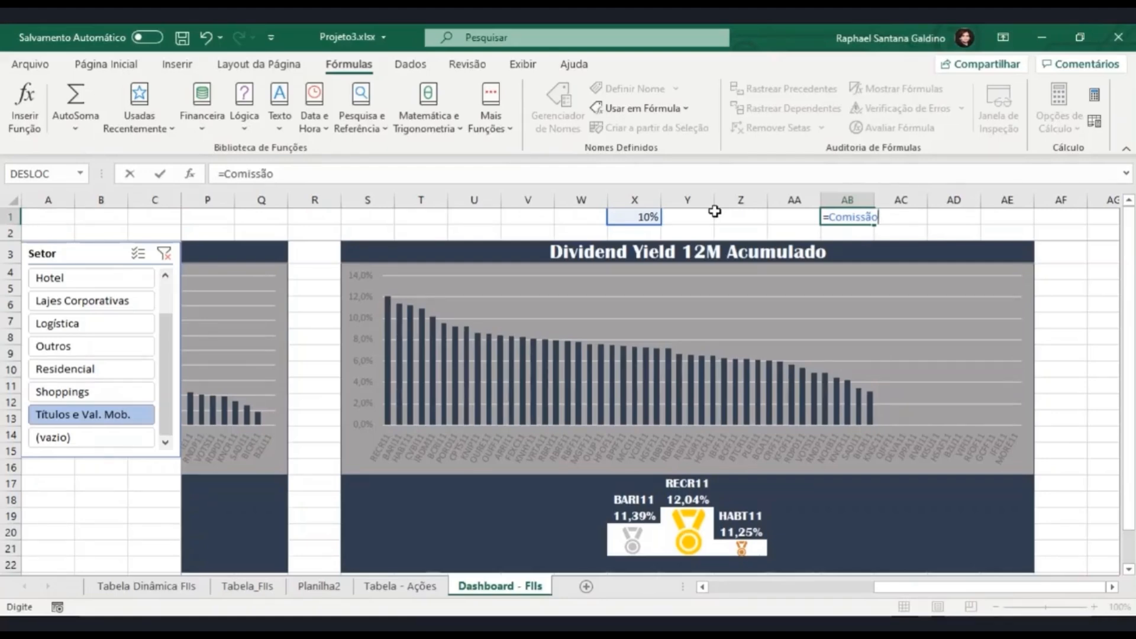
key("Return")
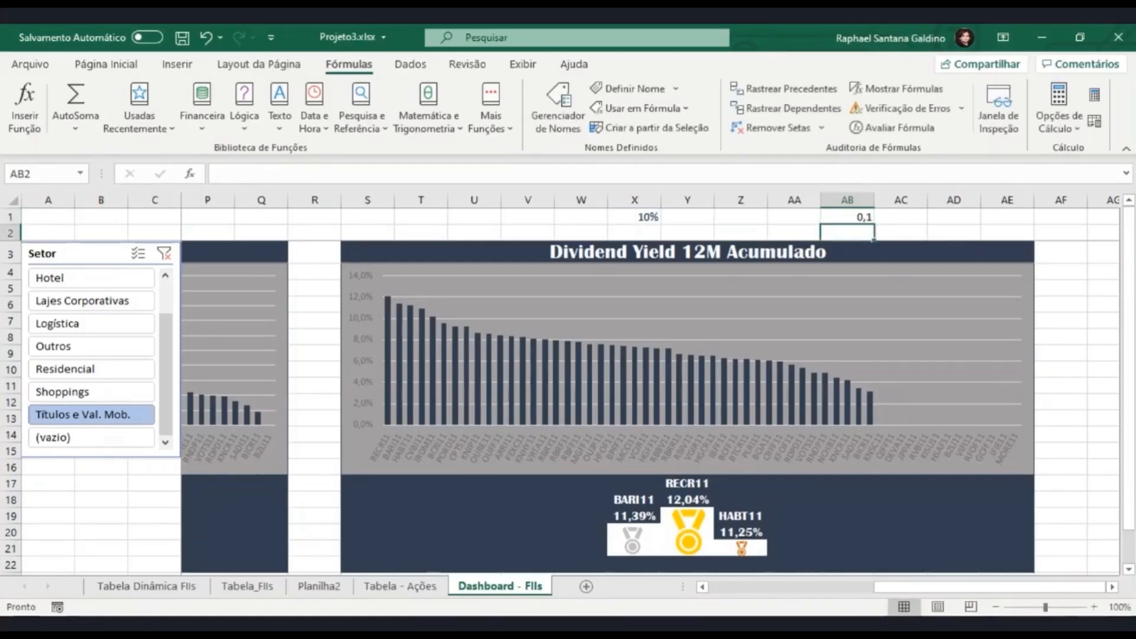
type("=")
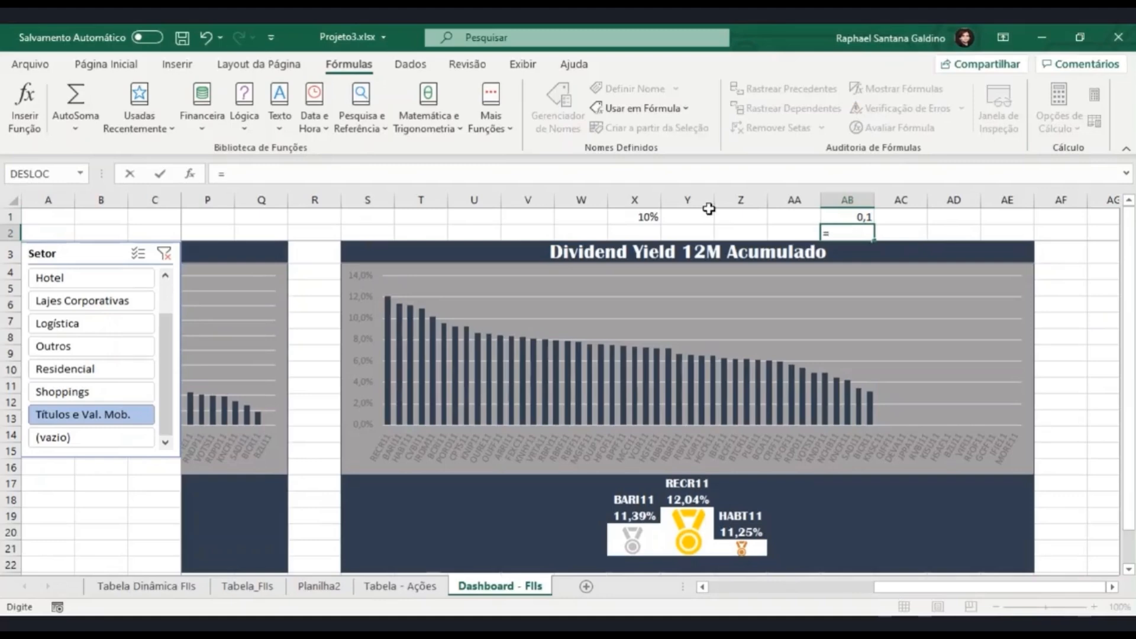
type("c")
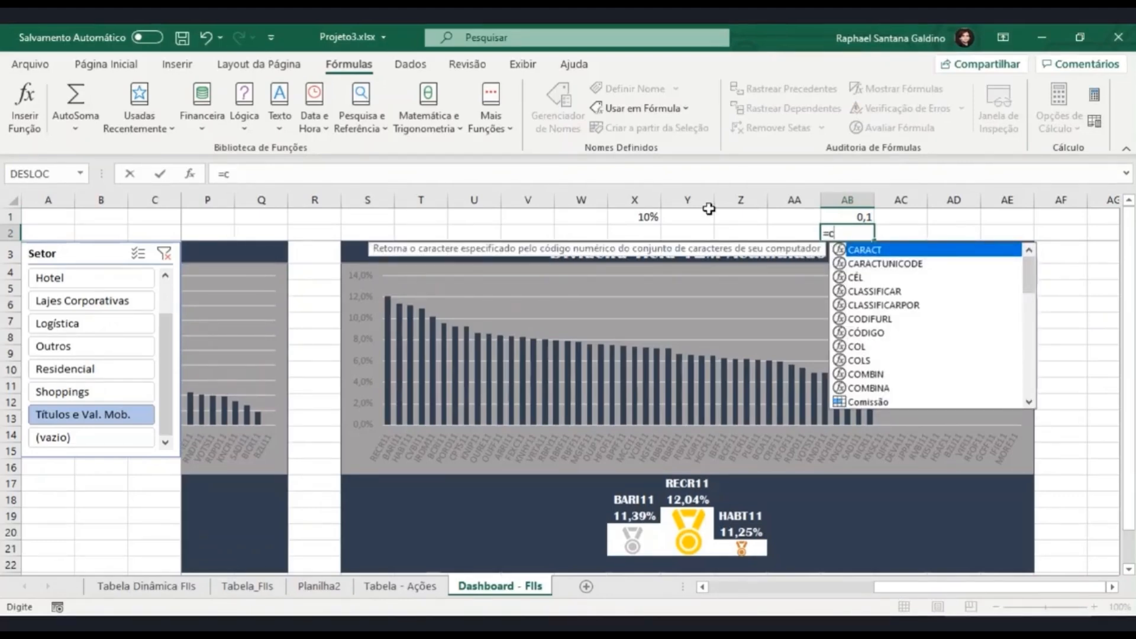
left_click(845, 390)
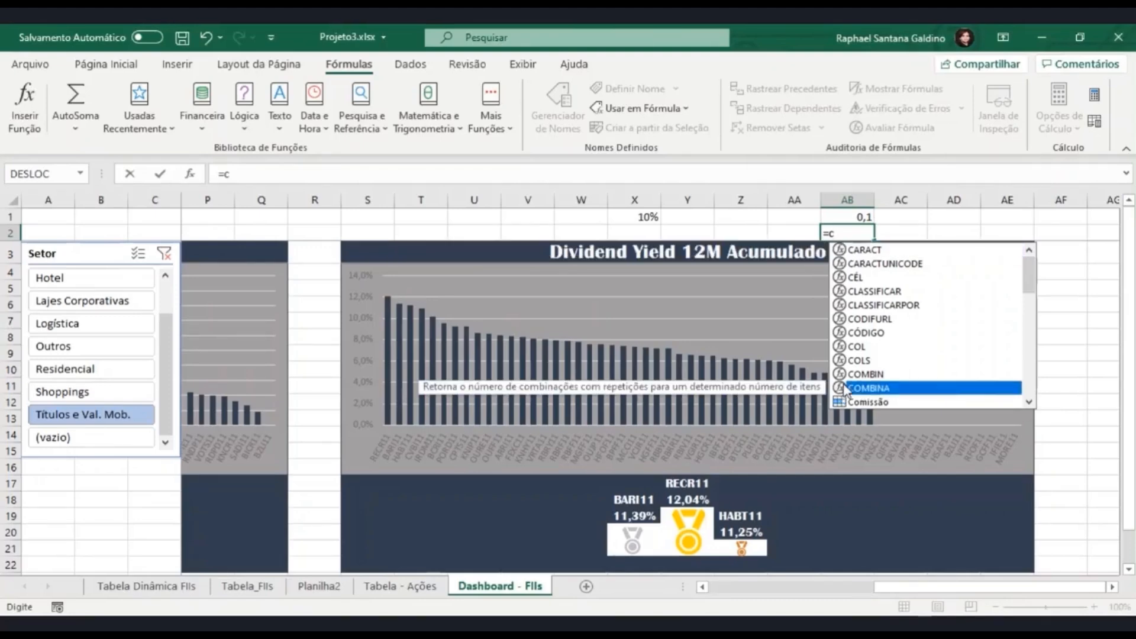
left_click(846, 402)
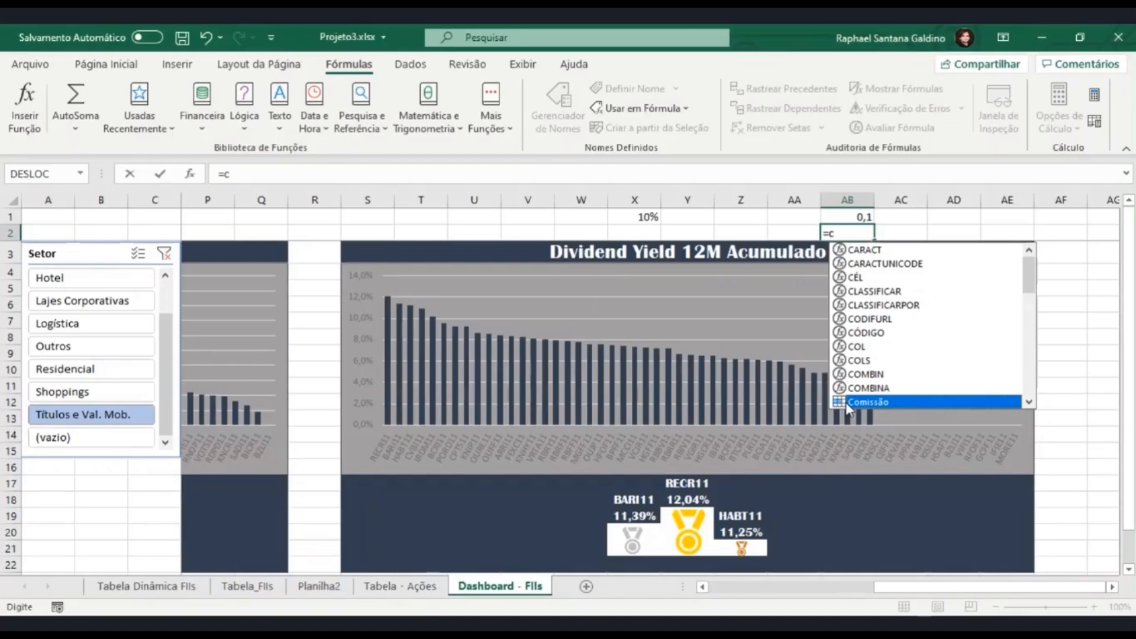
key("Escape")
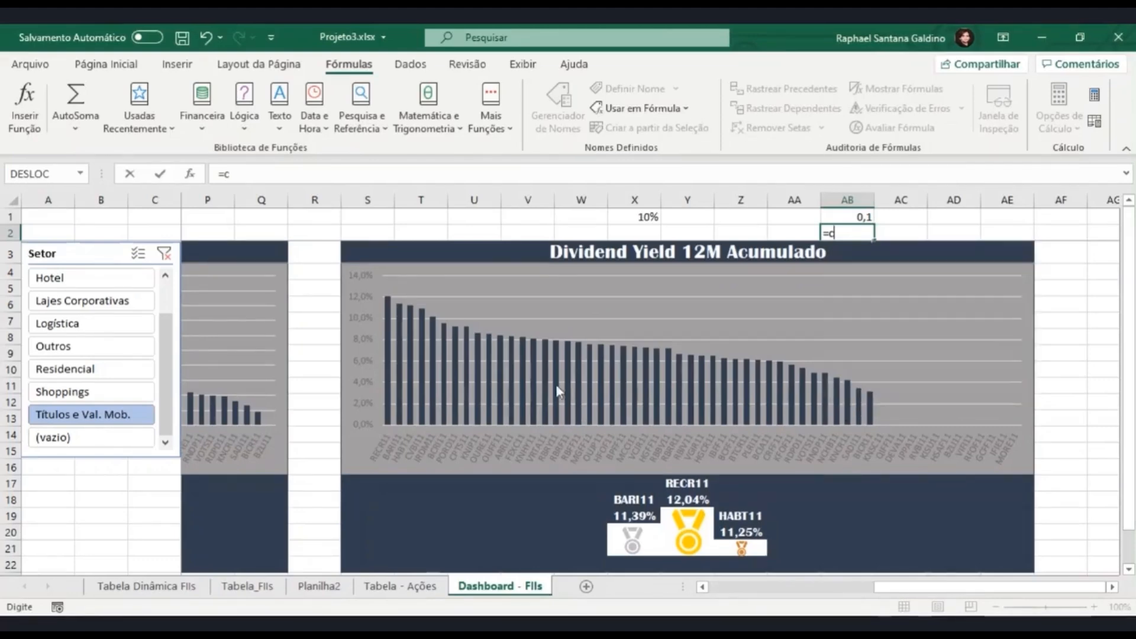
key("Escape")
Step: Clear the contents of X1:AB2 and delete the defined names Teste, testebarradeformulas and Comissão
left_click_drag(635, 217, 854, 238)
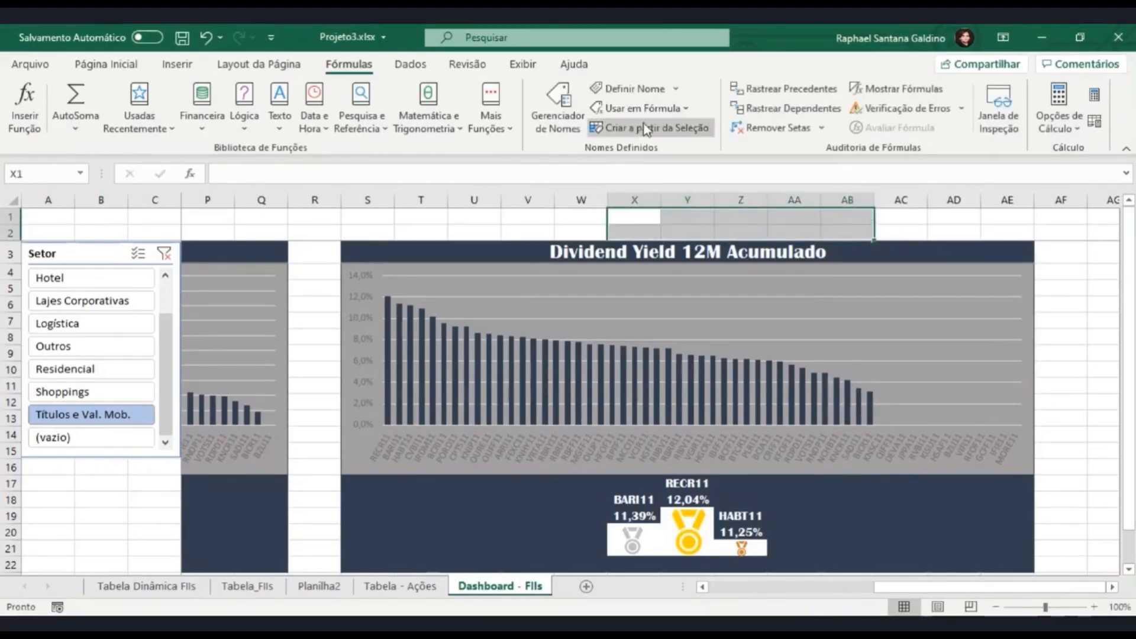
left_click(569, 113)
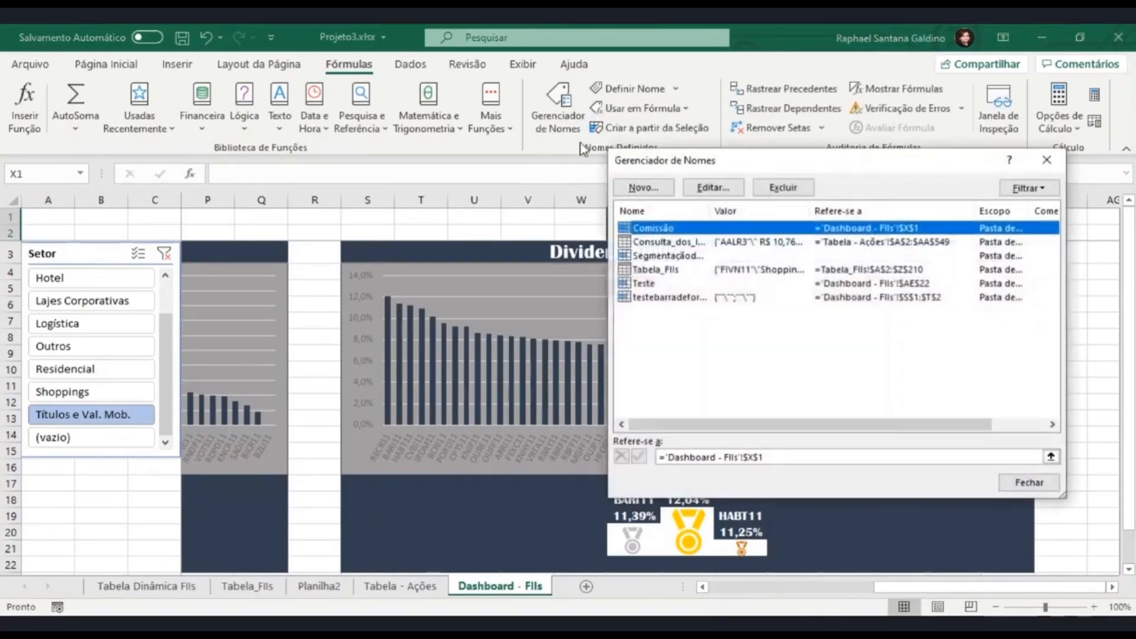
left_click(646, 286)
left_click(783, 187)
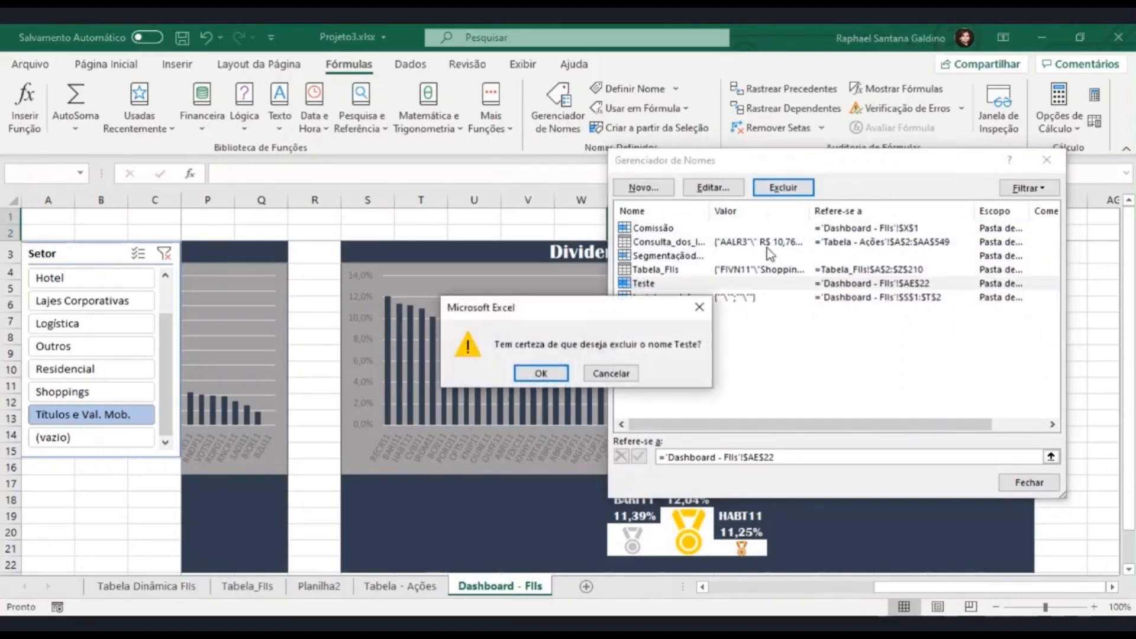
left_click(541, 370)
left_click(681, 284)
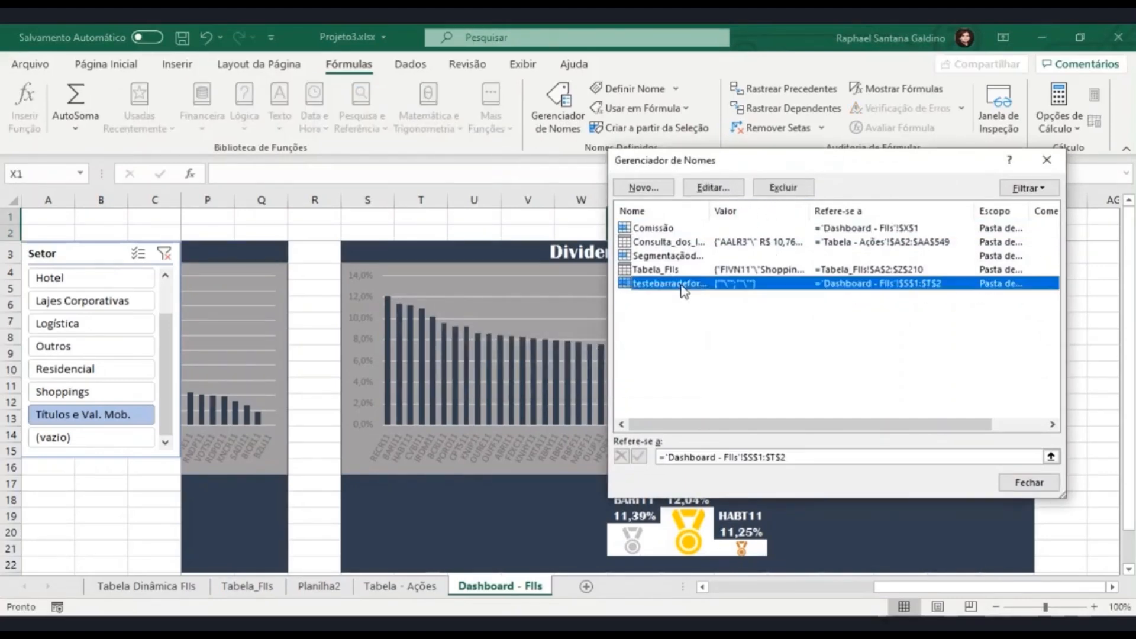
left_click(782, 188)
left_click(541, 373)
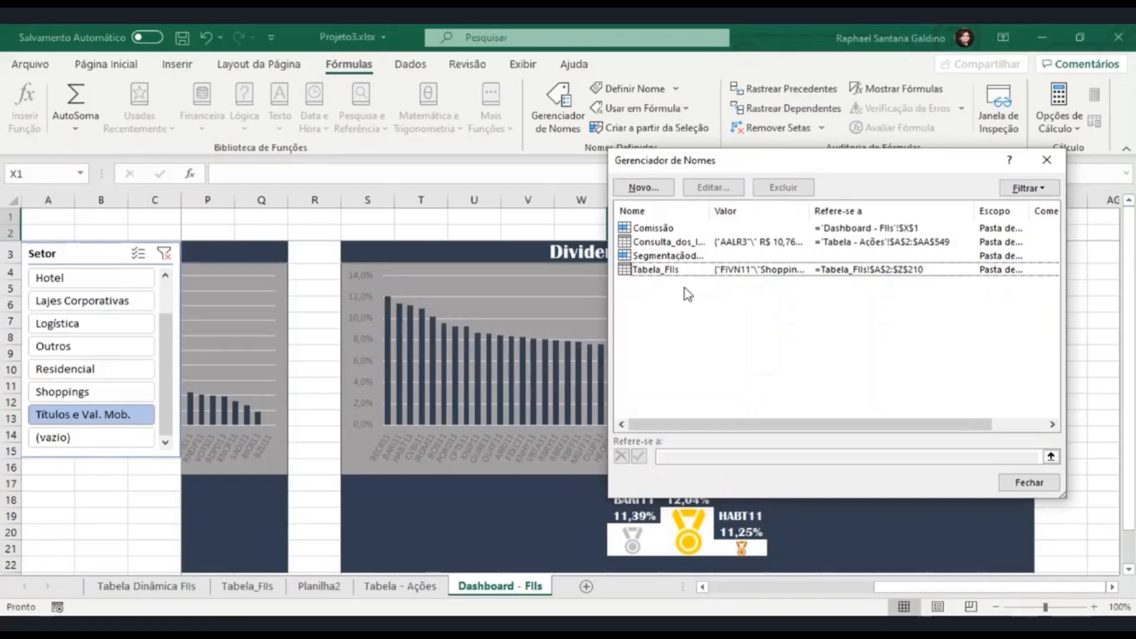
left_click(686, 229)
left_click(775, 188)
left_click(545, 373)
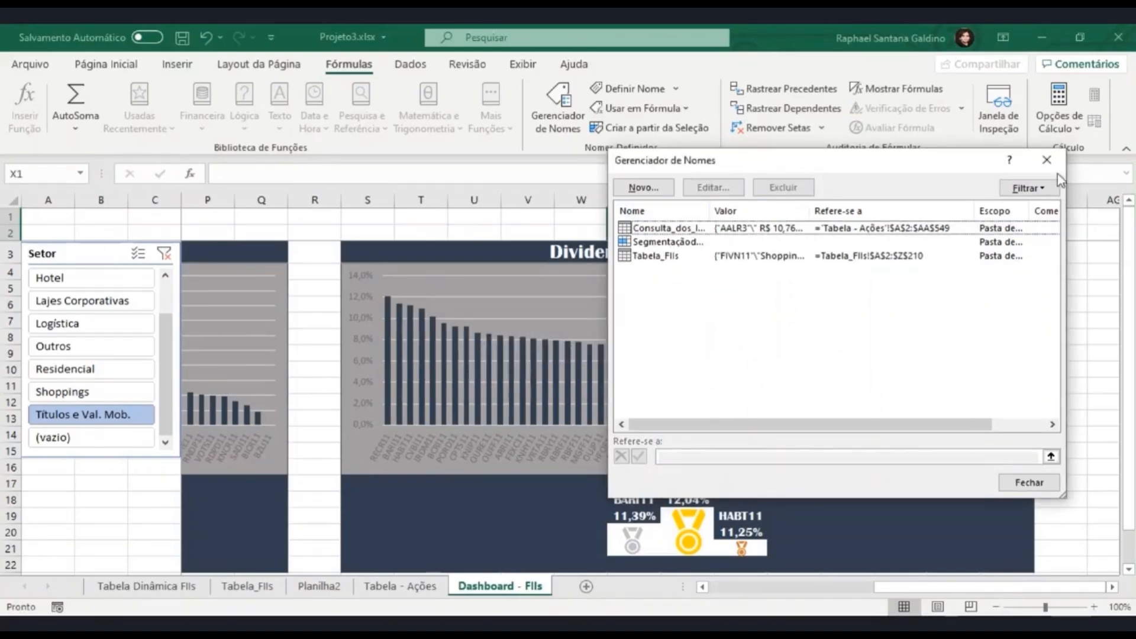
left_click(1047, 160)
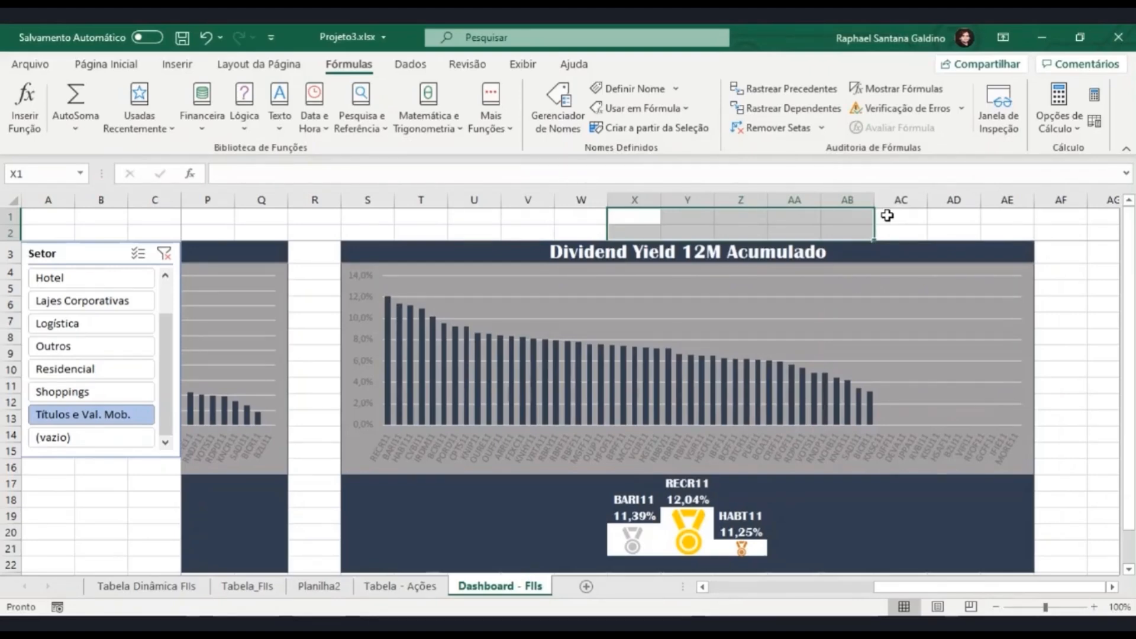
Step: Define the workbook-scope name Dividend_Yield_Atual_FIIs for the Dividend Yield Atual block, E3:Q22
left_click_drag(899, 588, 734, 588)
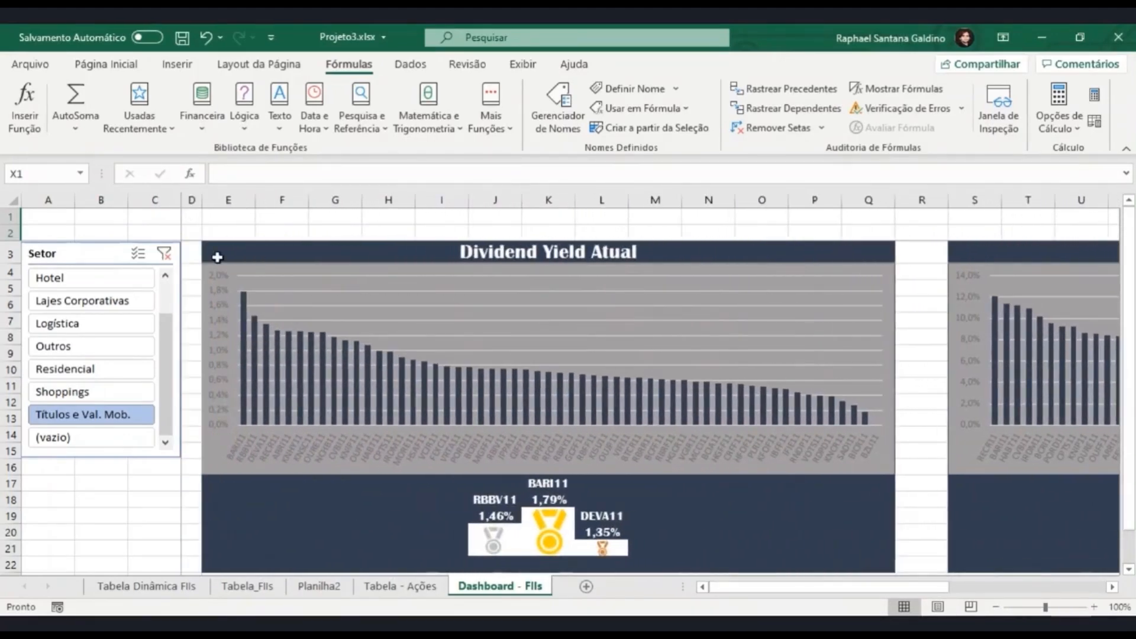
left_click_drag(215, 253, 832, 560)
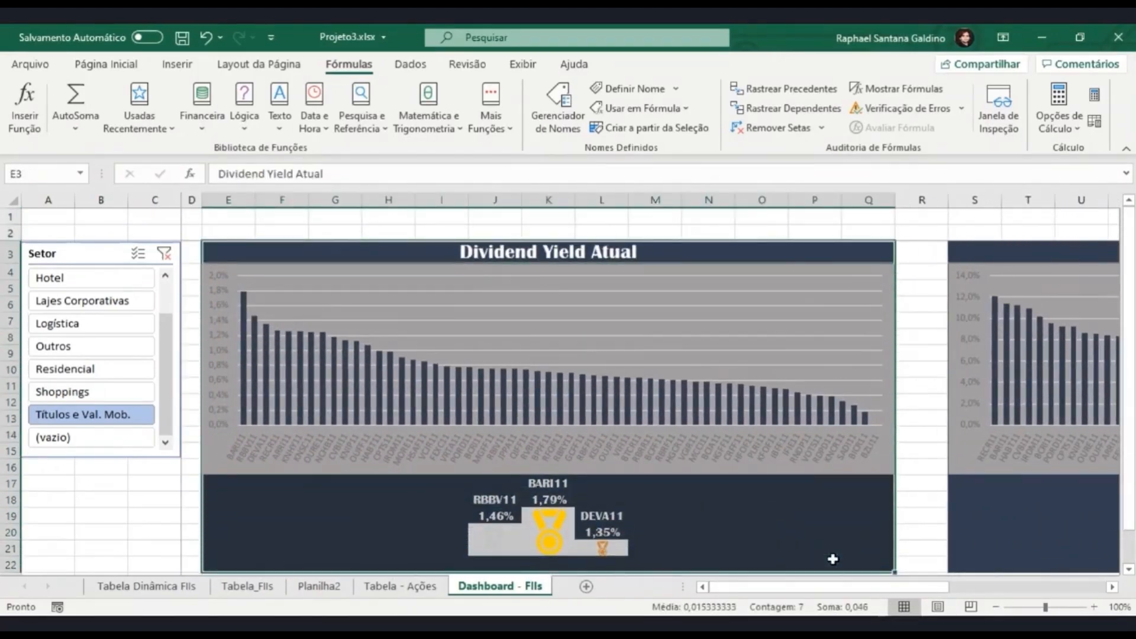
left_click(634, 90)
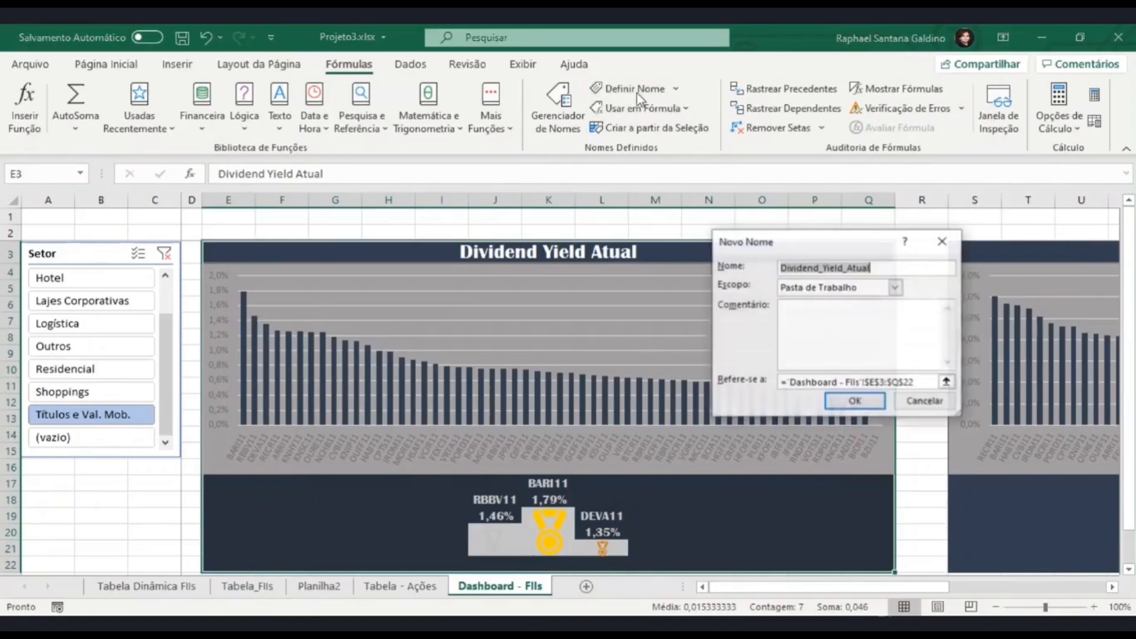
left_click(877, 267)
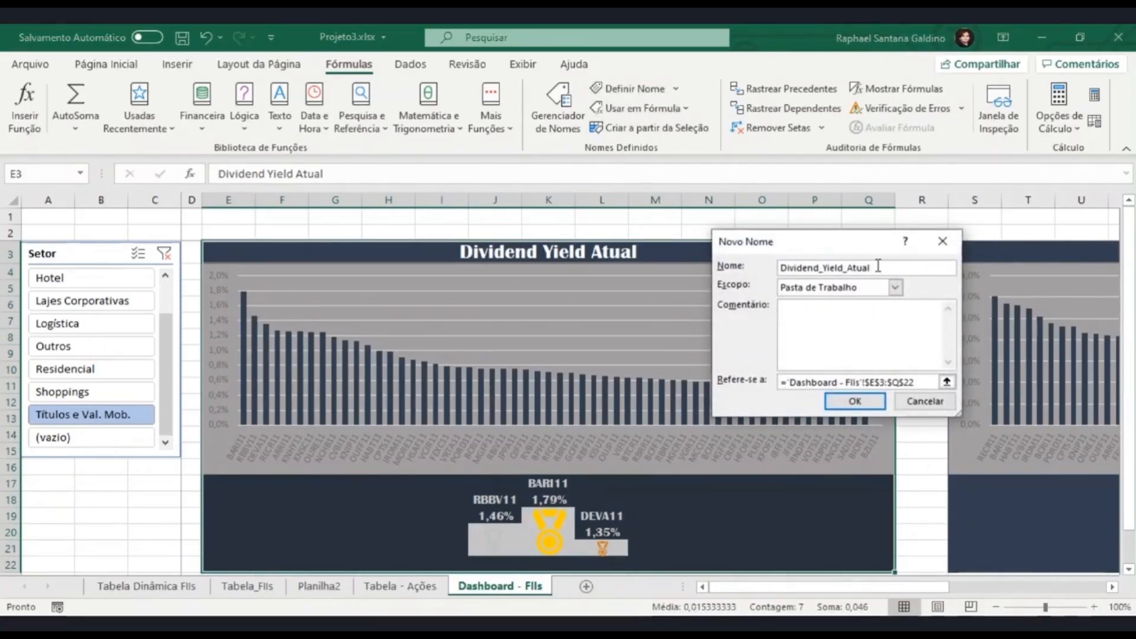
type("_FIIs")
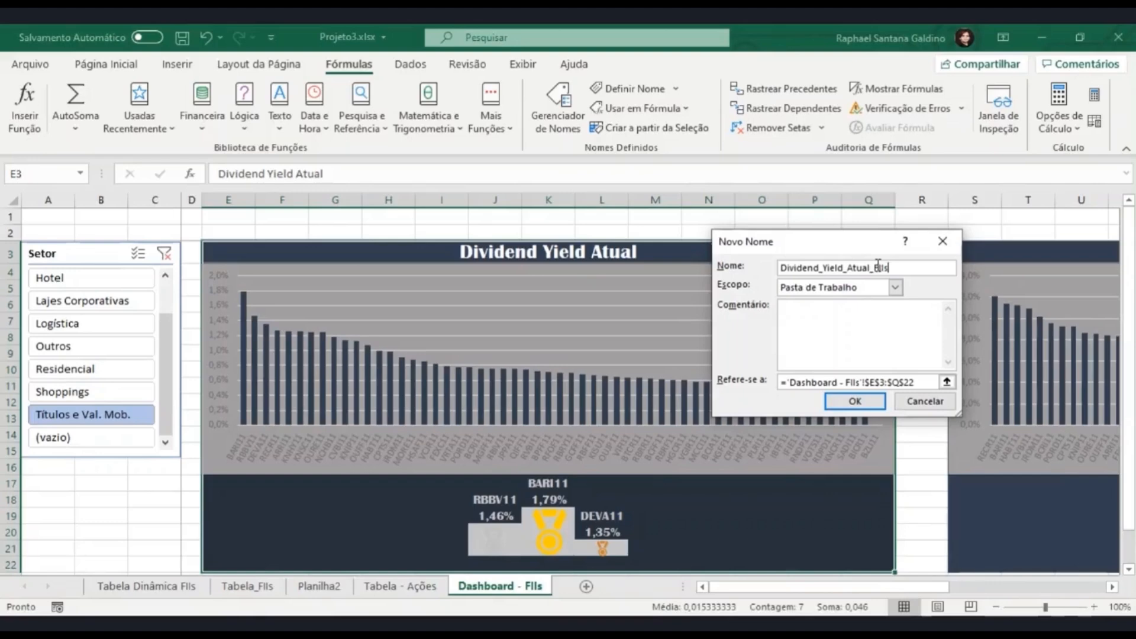
left_click(852, 402)
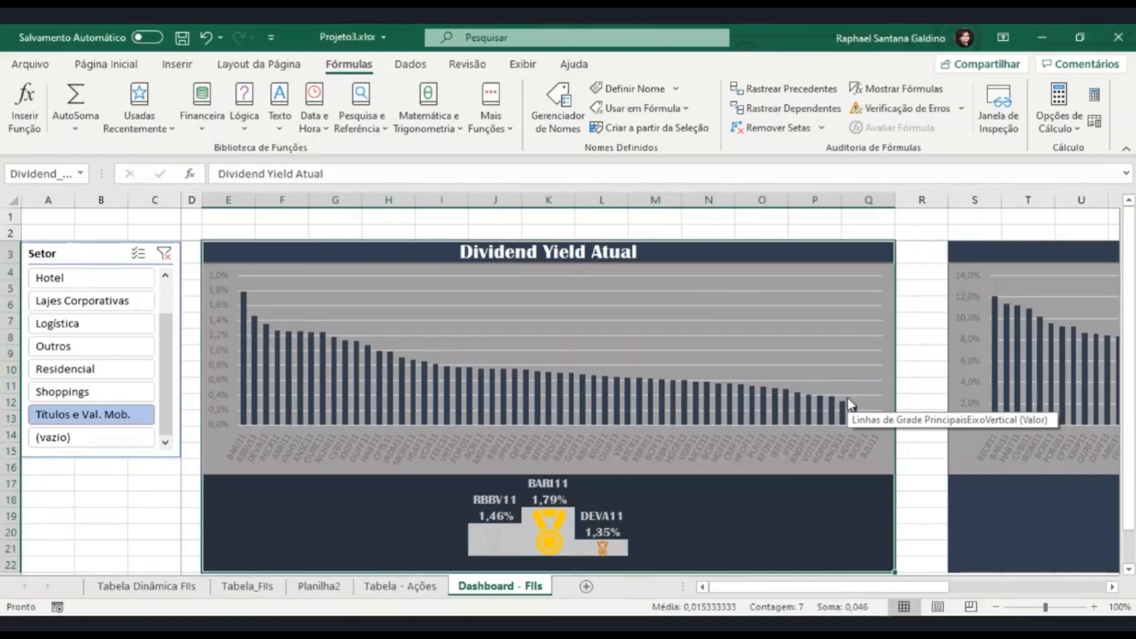
Step: Try to name the Dividend Yield 12M Acumulado block, S3:AE22, "Dividend_Yield_12M_Acumulado sdfsdf" with a space in the name
left_click_drag(971, 252, 926, 567)
left_click(630, 89)
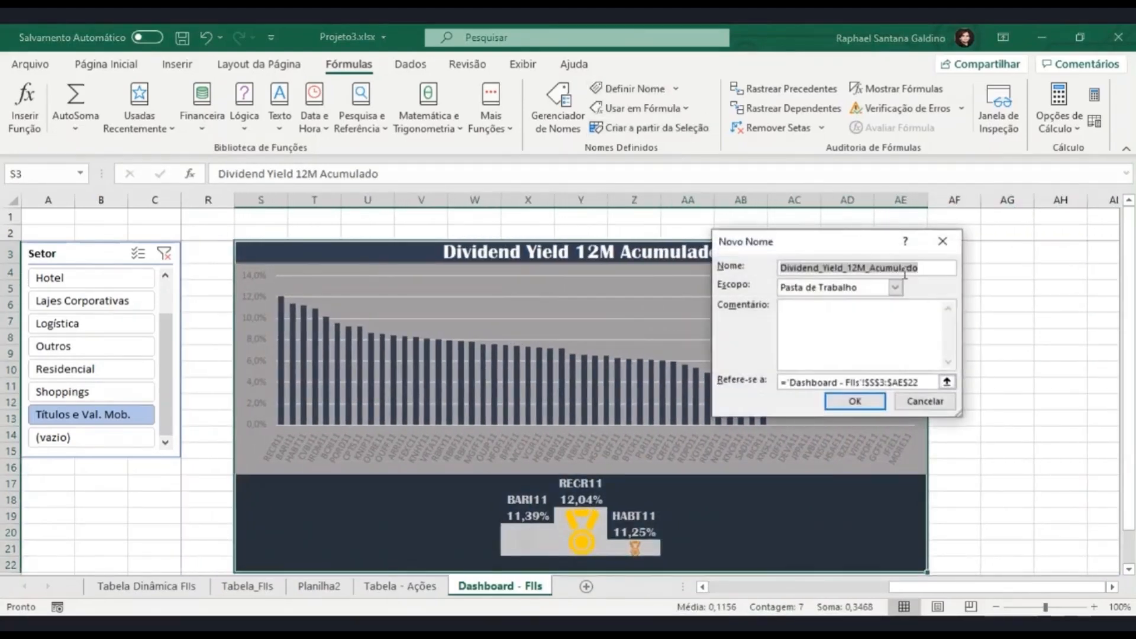
left_click(929, 269)
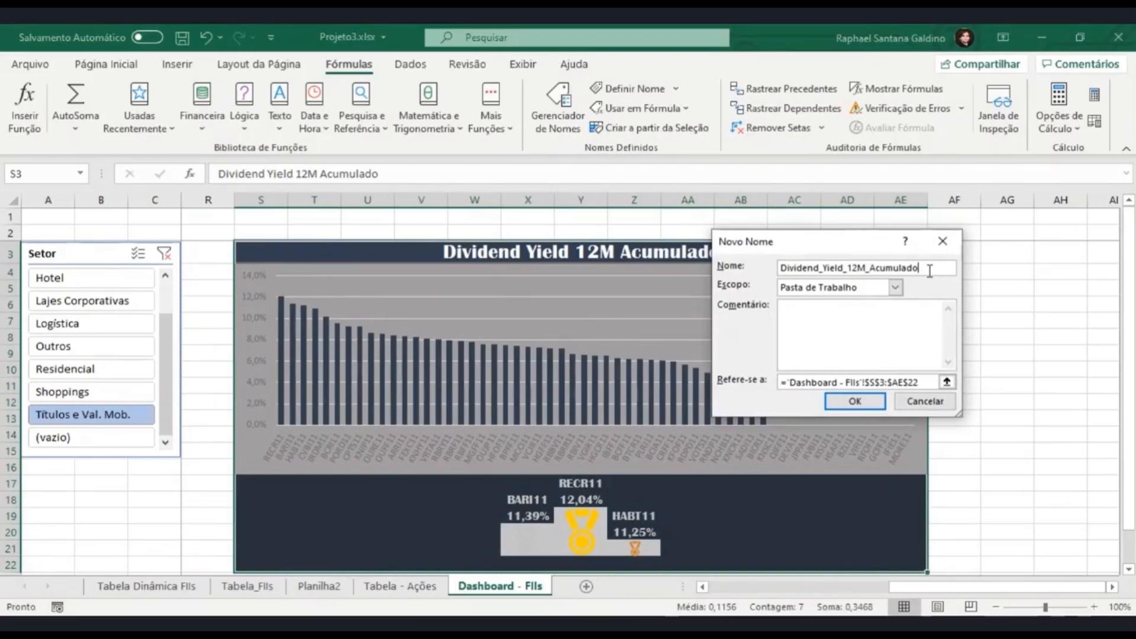
type("se")
type("fsdf")
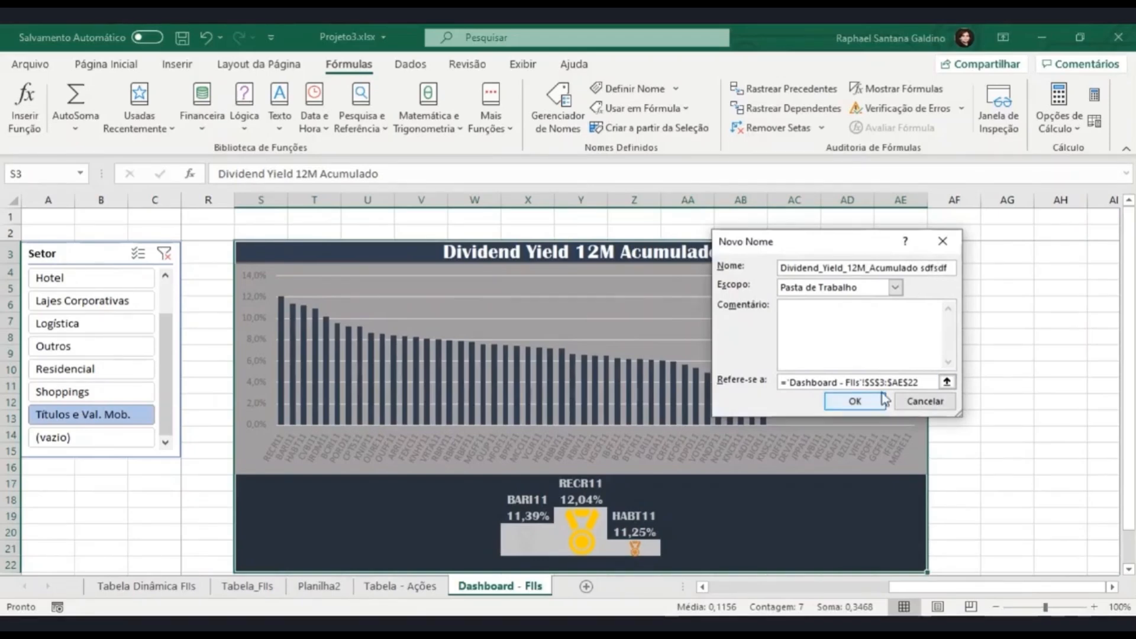
left_click(855, 401)
left_click(571, 393)
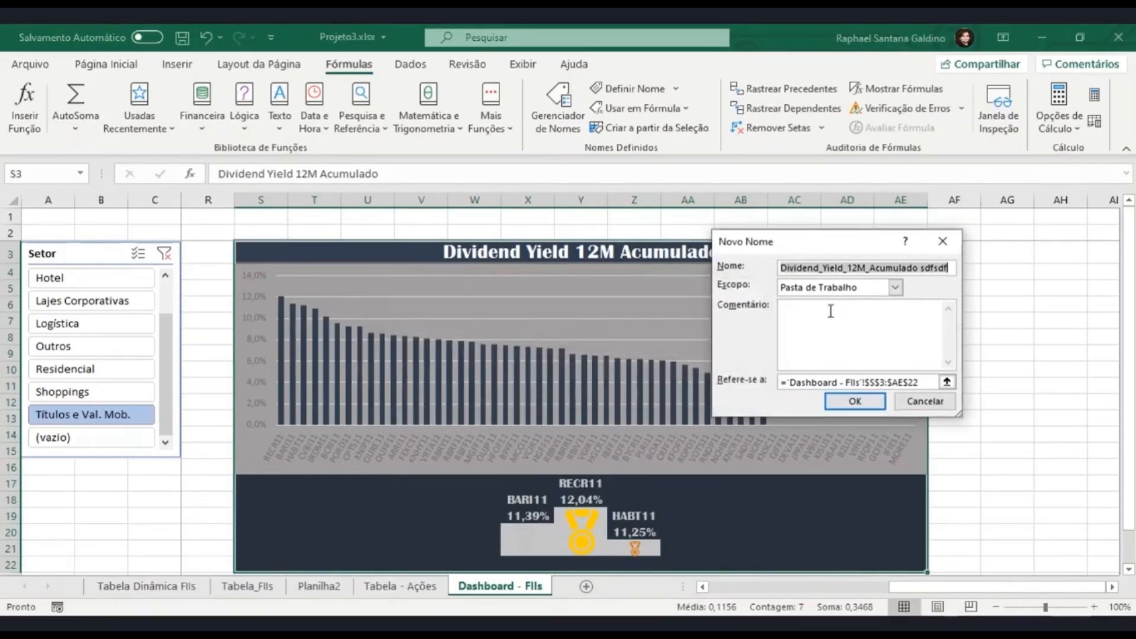
Step: Replace the name's invalid ending with _FIIs and define it as Dividend_Yield_12M_Acumulado_FIIs with workbook scope
left_click(950, 268)
left_click_drag(953, 269, 920, 268)
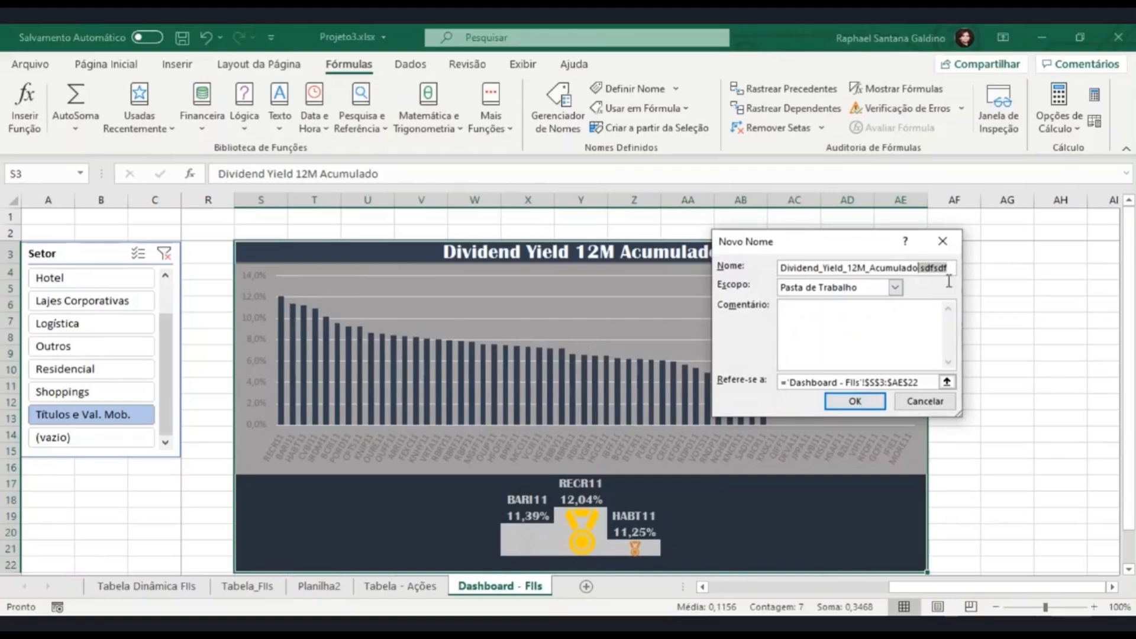
type("_FIIs")
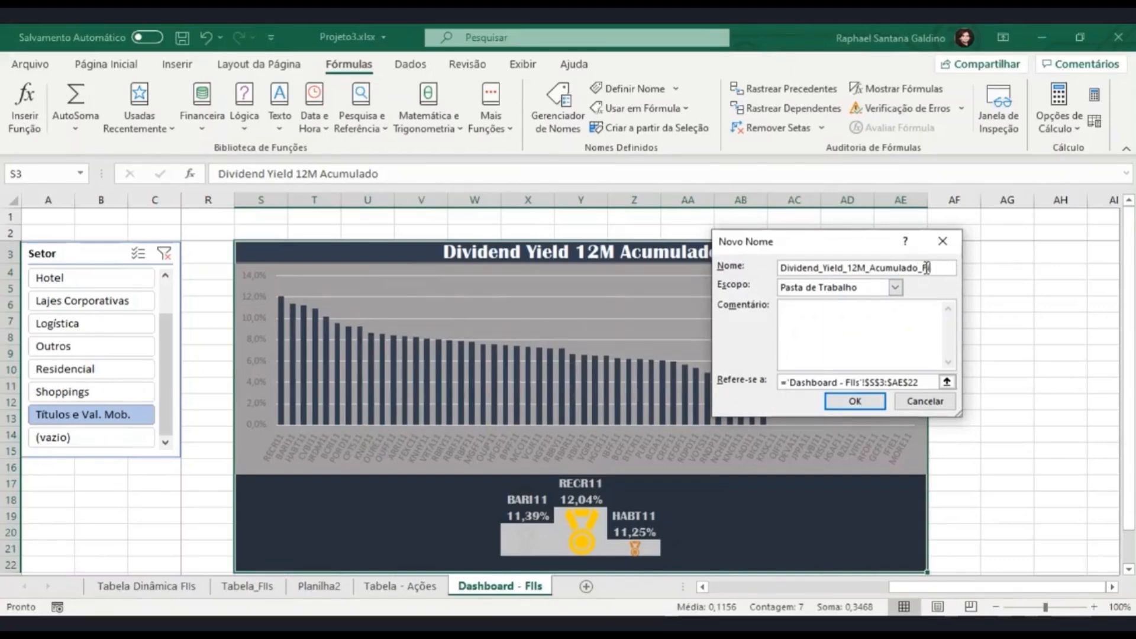
left_click(861, 401)
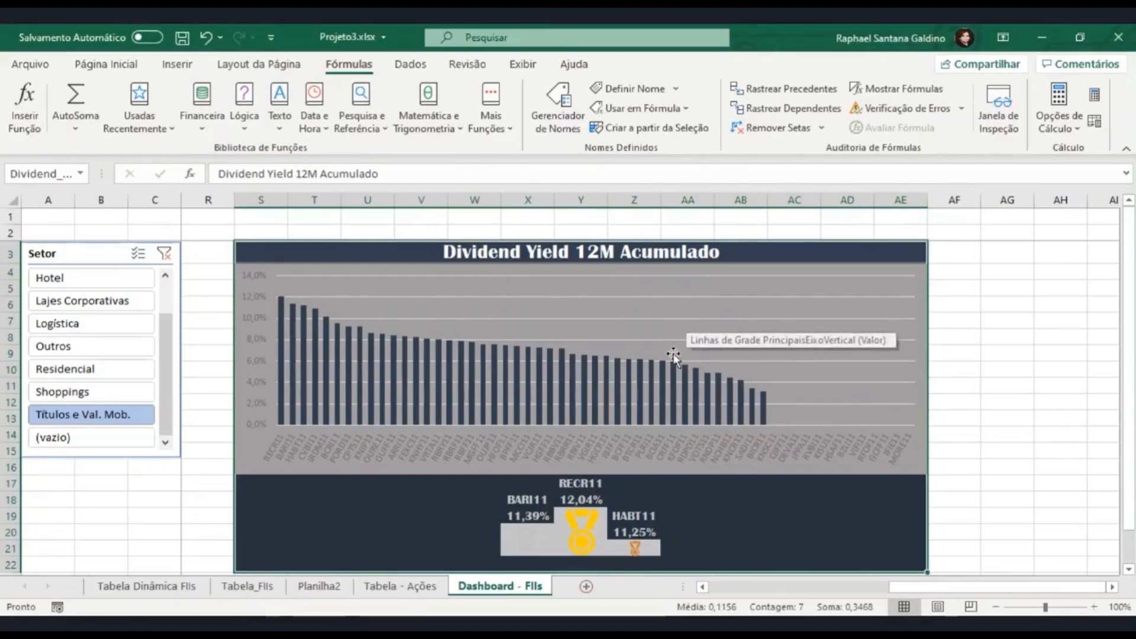
Step: Go far away from the chart blocks, to the last row of column B
scroll(701, 368, "down", 6)
scroll(702, 368, "down", 20)
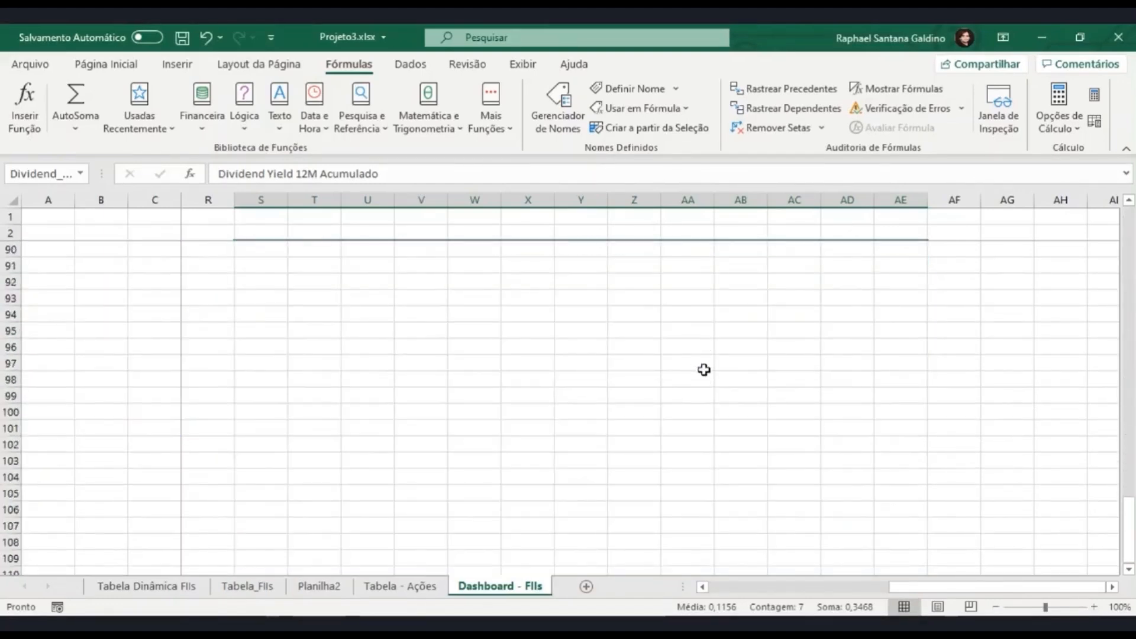
left_click(104, 456)
key("ctrl+Down")
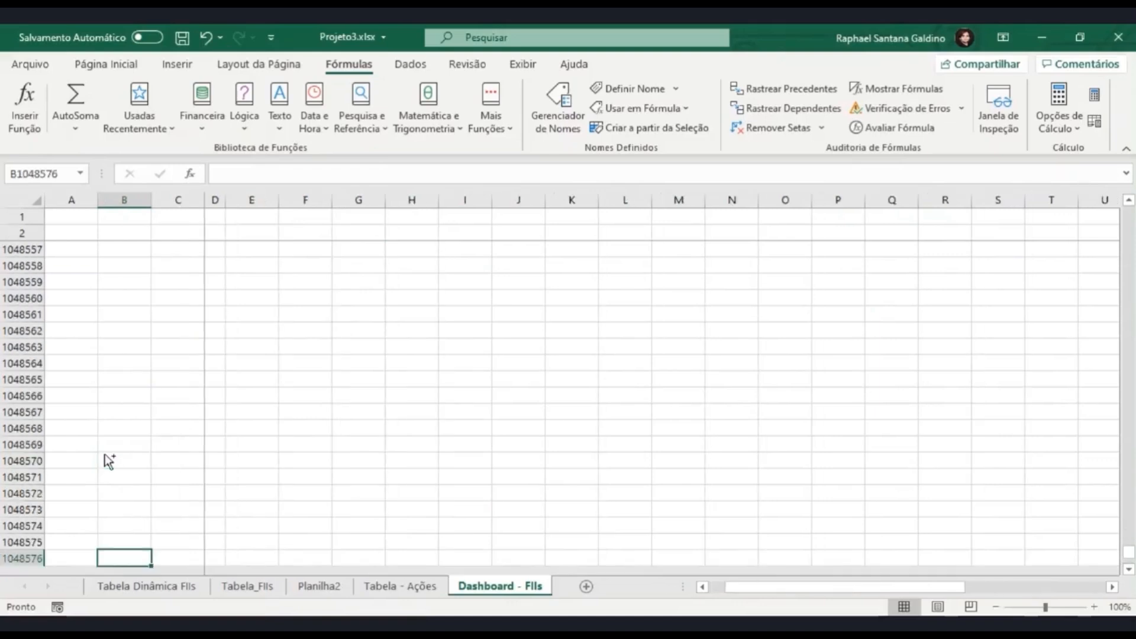
Step: Jump from there to the named range Dividend_Yield_Atual_FIIs by entering its name
left_click(24, 167)
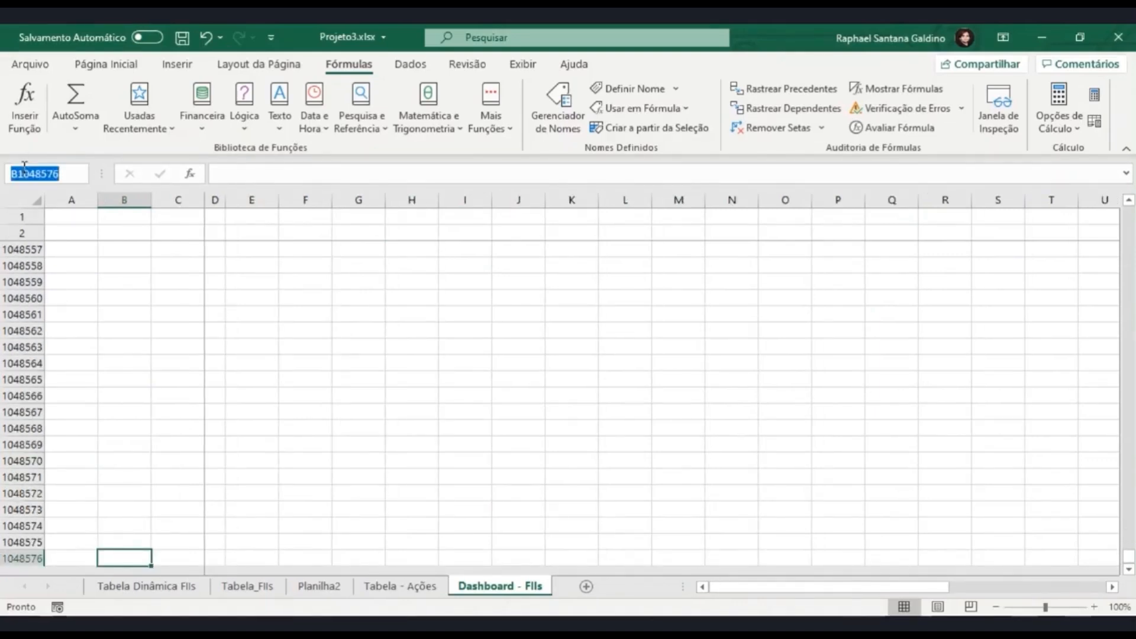
type("Dividend")
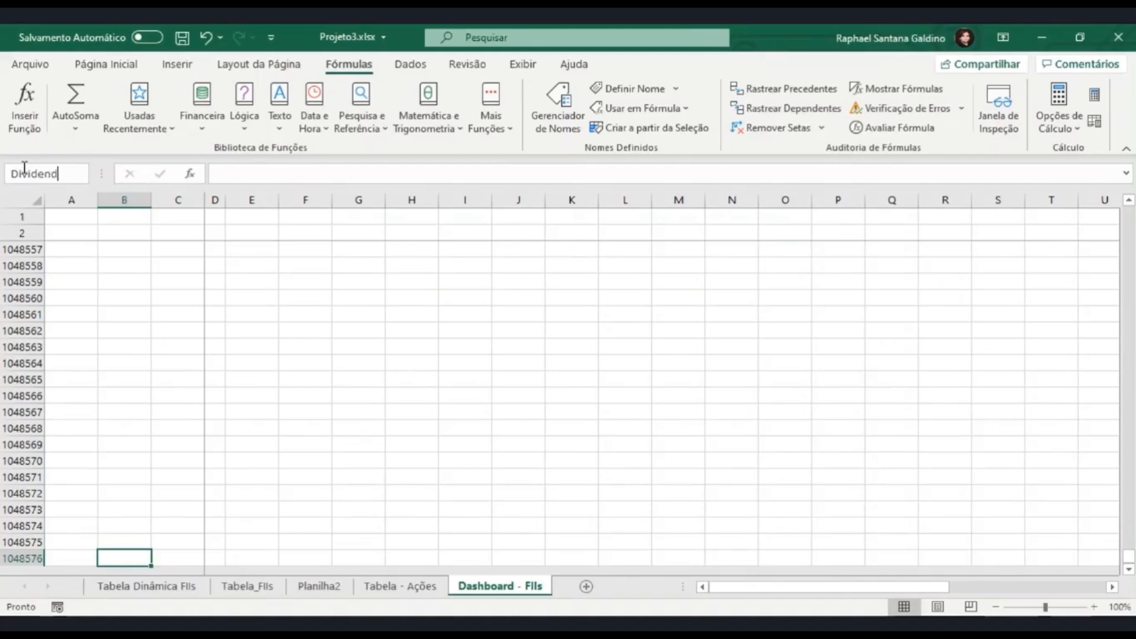
type("_Yield_Atual")
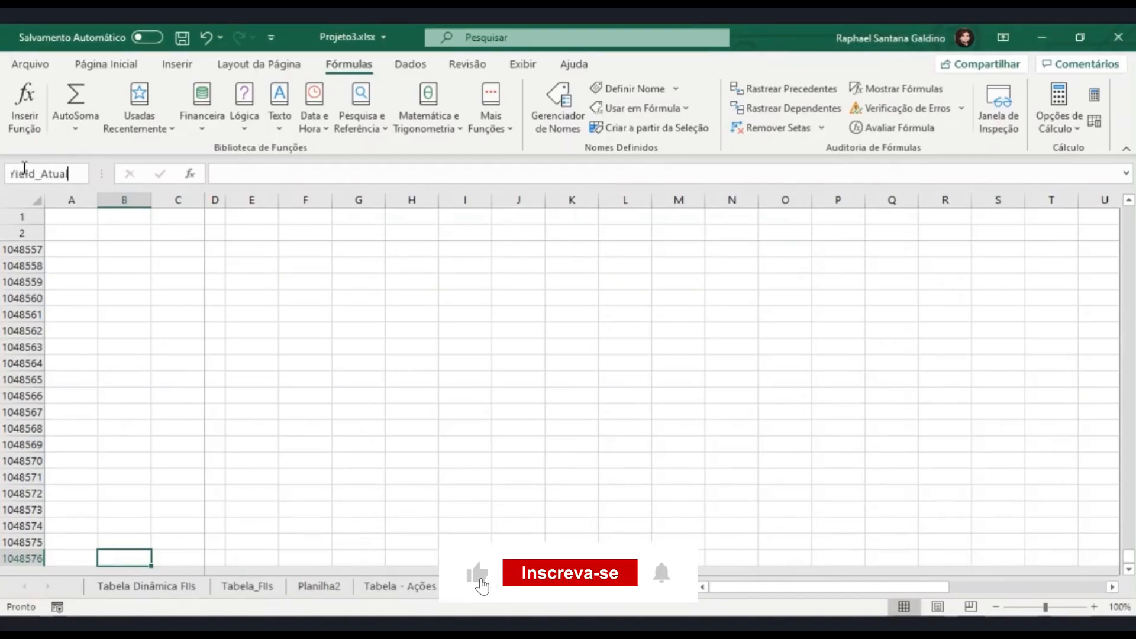
type("_FIIs")
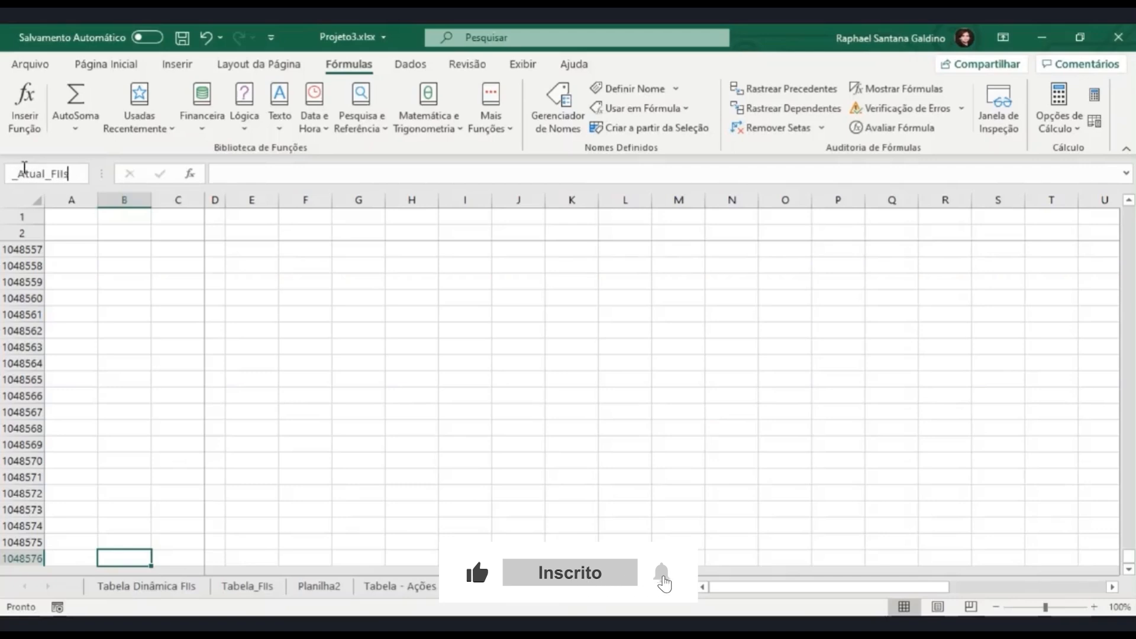
key("Return")
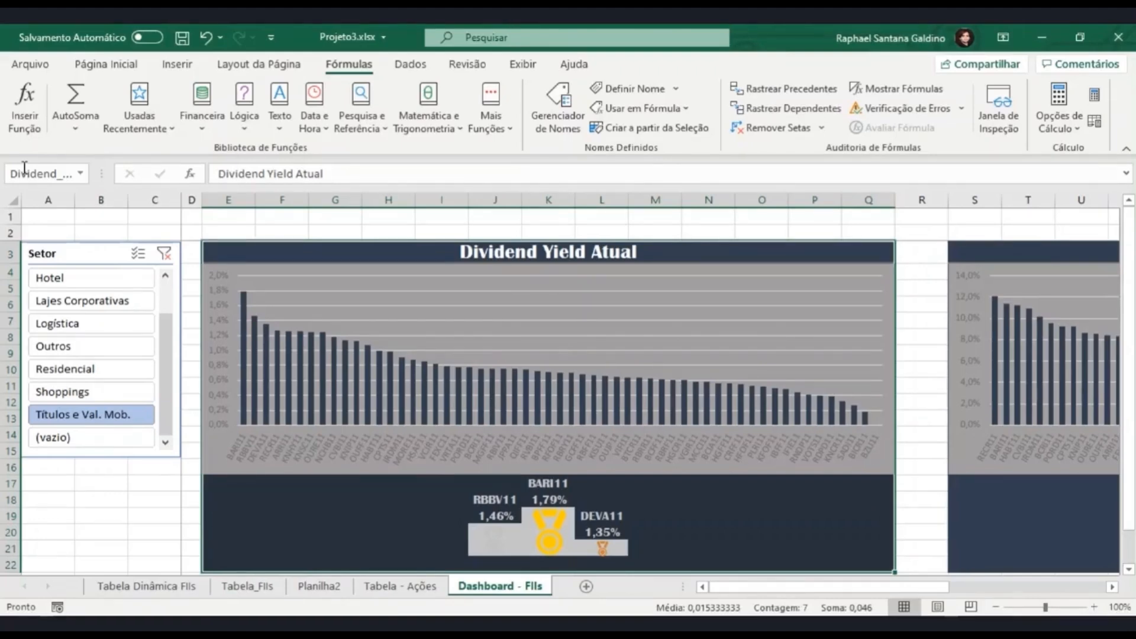
Step: Shorten the Setor slicer to about 5.56 cm high and apply the dark blue slicer style to it
left_click(111, 500)
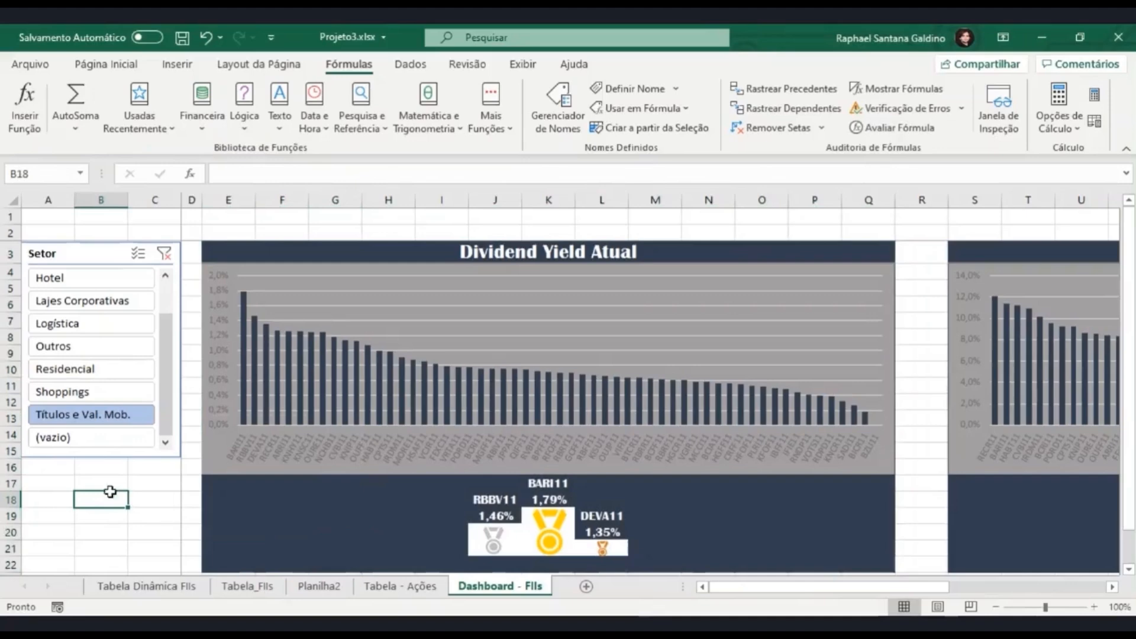
left_click(113, 458)
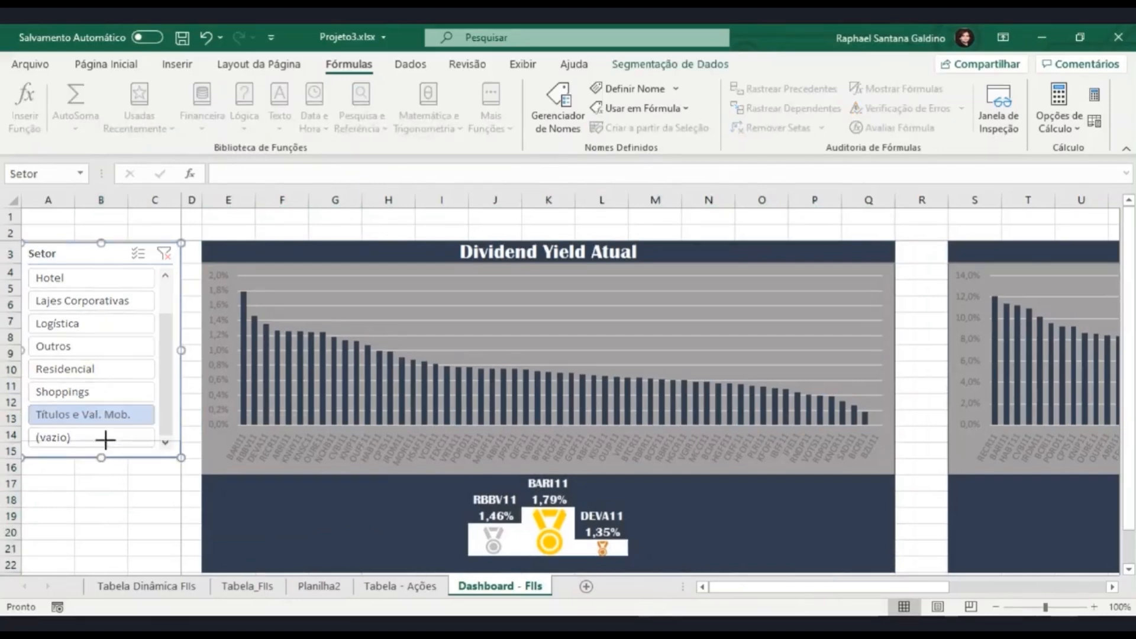
left_click_drag(106, 439, 107, 410)
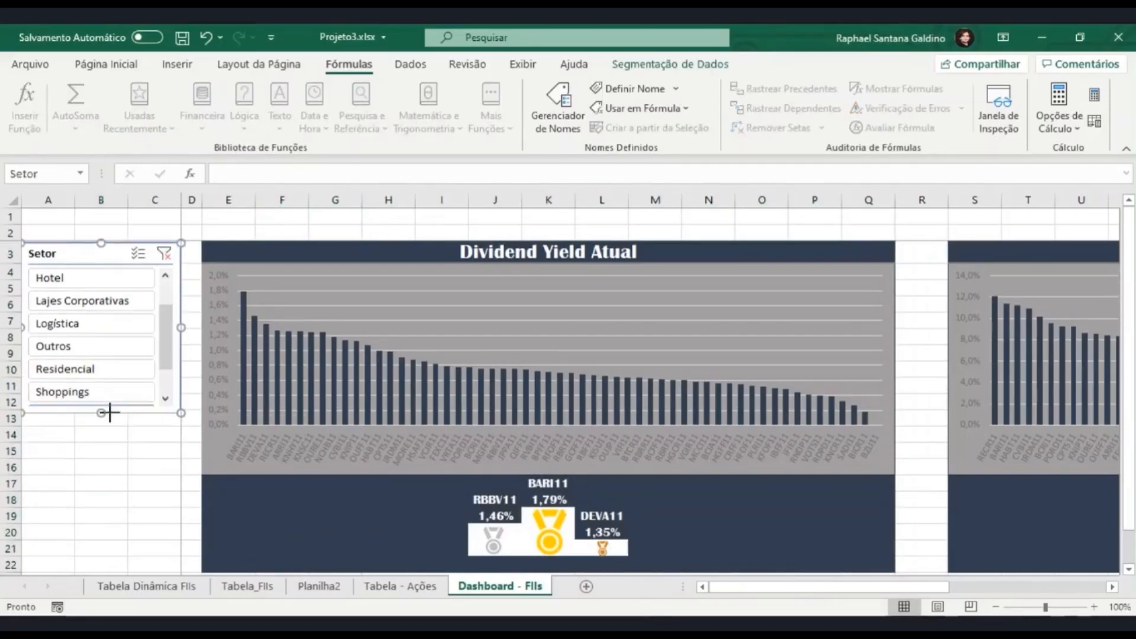
left_click(671, 66)
left_click(637, 128)
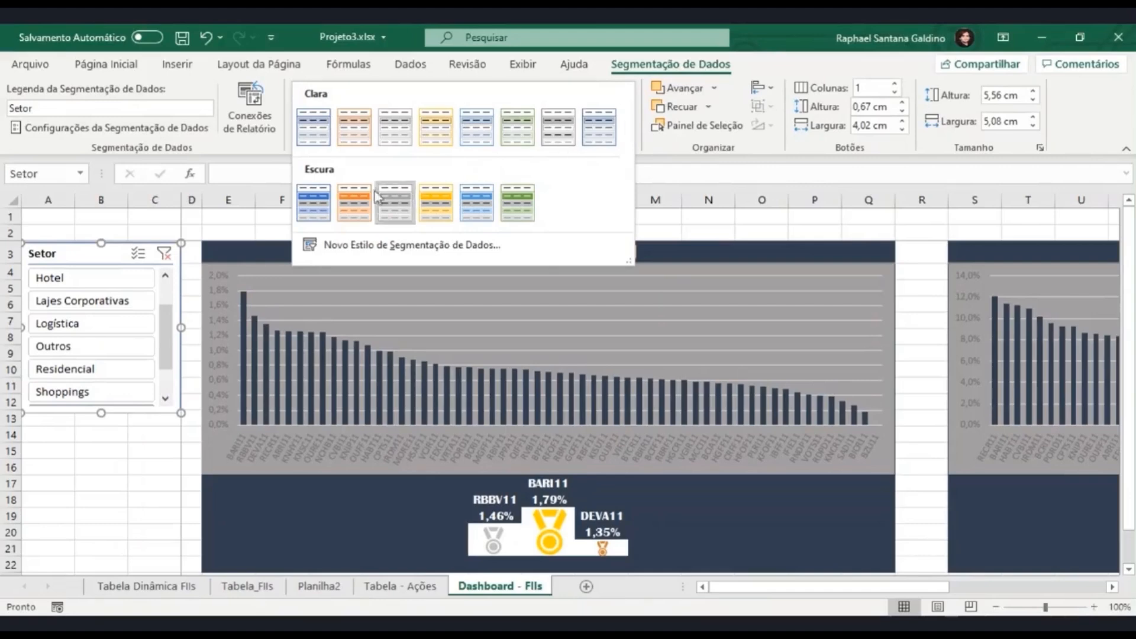
left_click(309, 208)
left_click(125, 451)
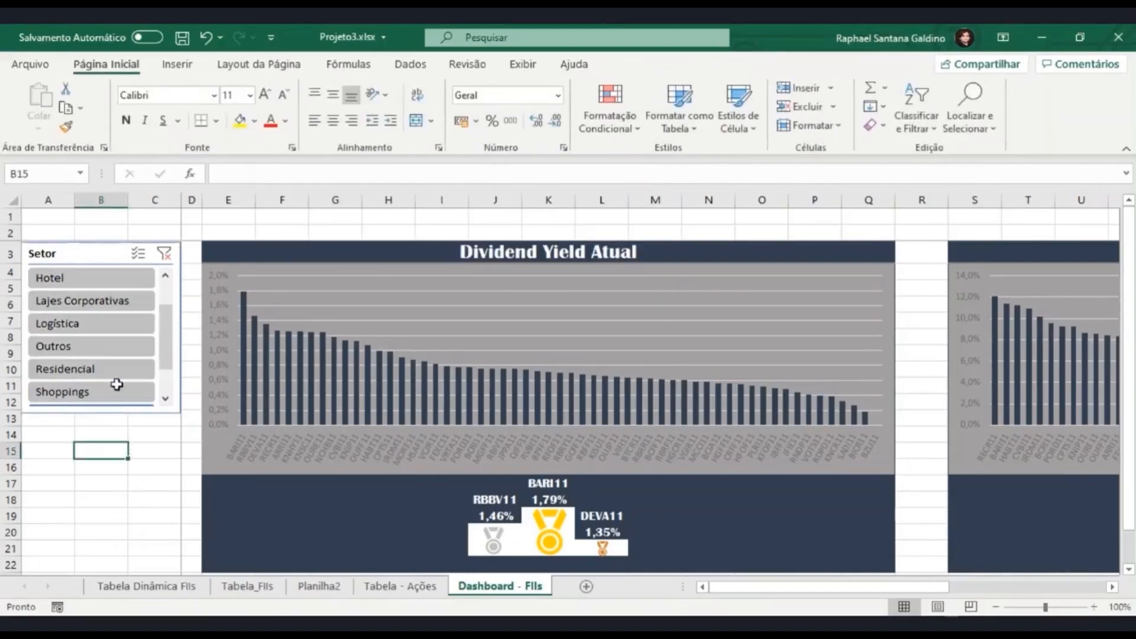
Step: Try the Setor slicer on different sectors, including Lajes Corporativas, and leave it filtered to Logística
left_click(97, 325)
left_click(140, 371)
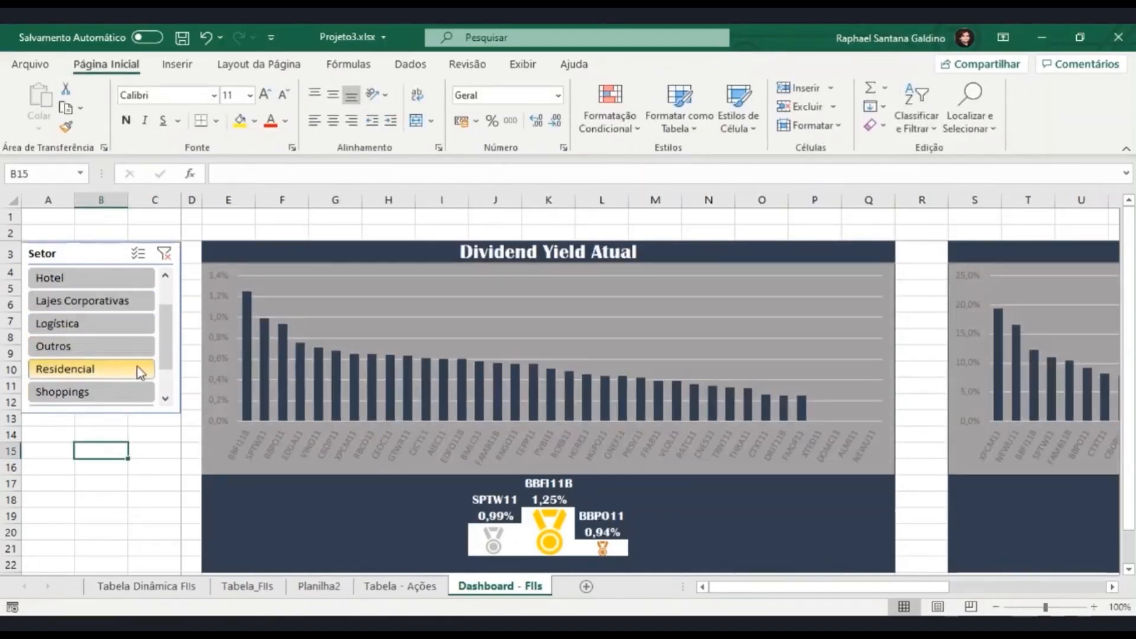
left_click(134, 301)
left_click(127, 326)
left_click(128, 411)
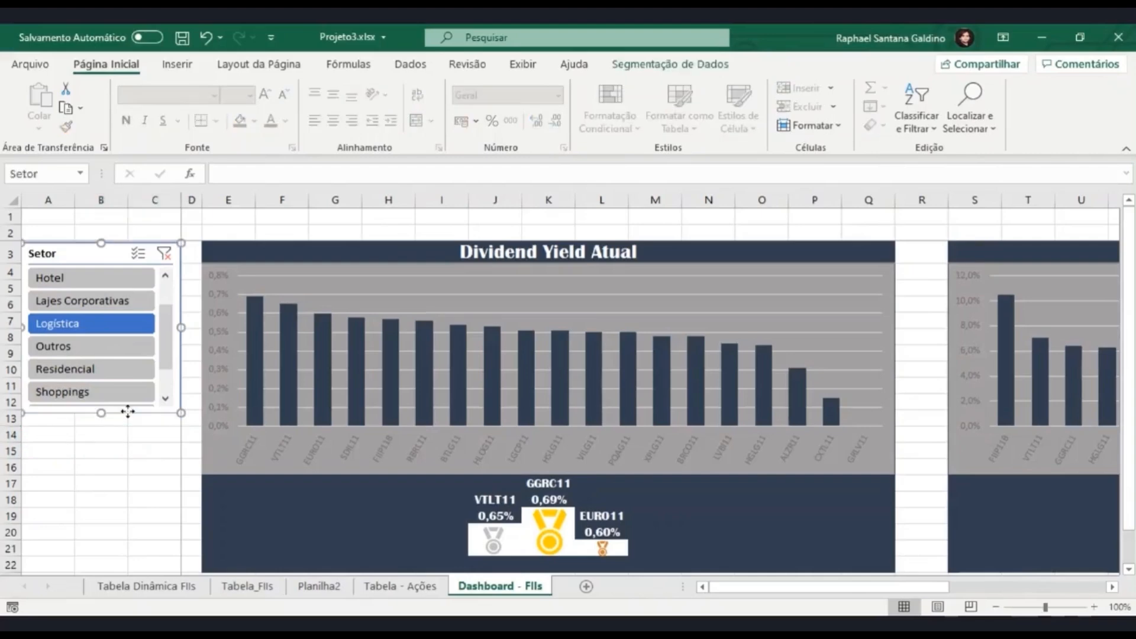
left_click(670, 64)
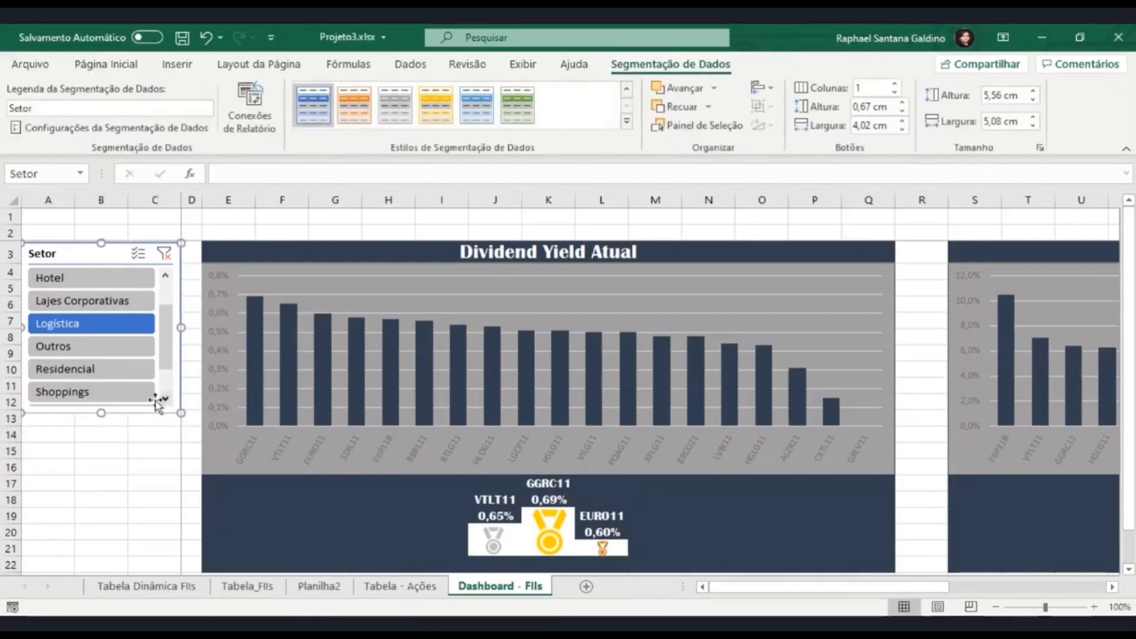
left_click(132, 420)
Step: Draw a rectangle about 4.5 cm wide and 1.09 cm high below the Setor slicer and label it DY Atual
left_click(184, 64)
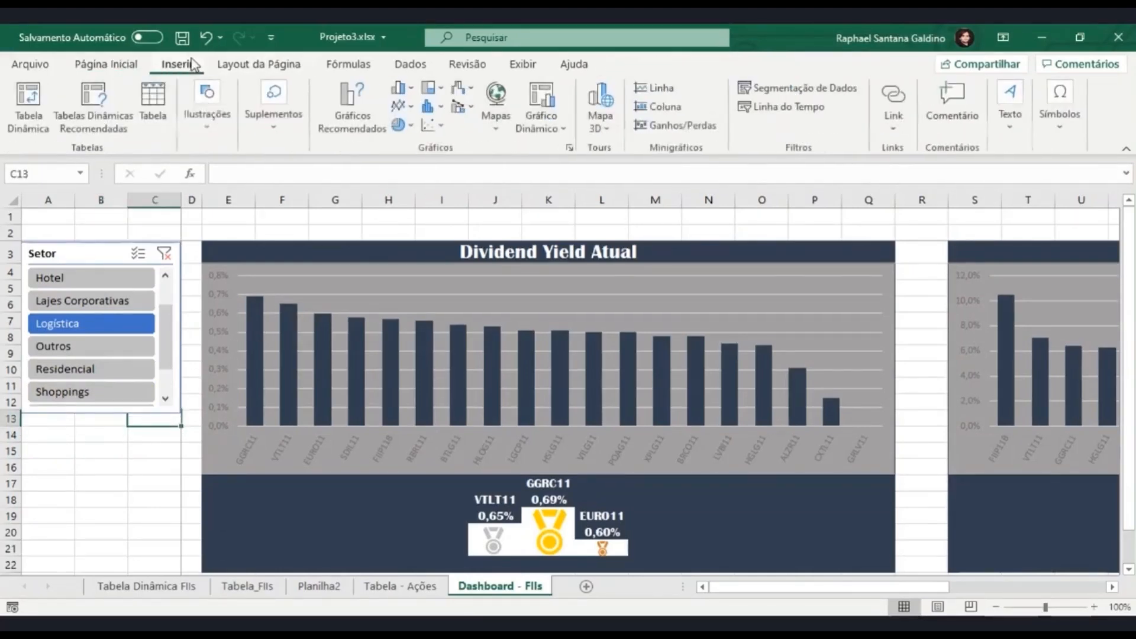
left_click(207, 106)
left_click(243, 186)
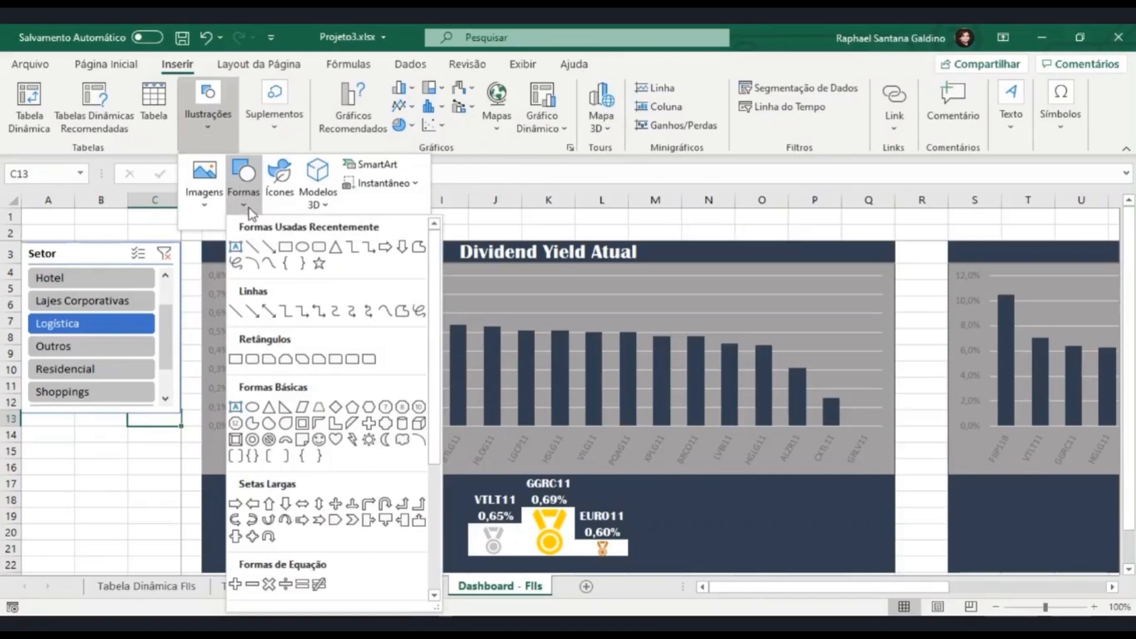
left_click(285, 247)
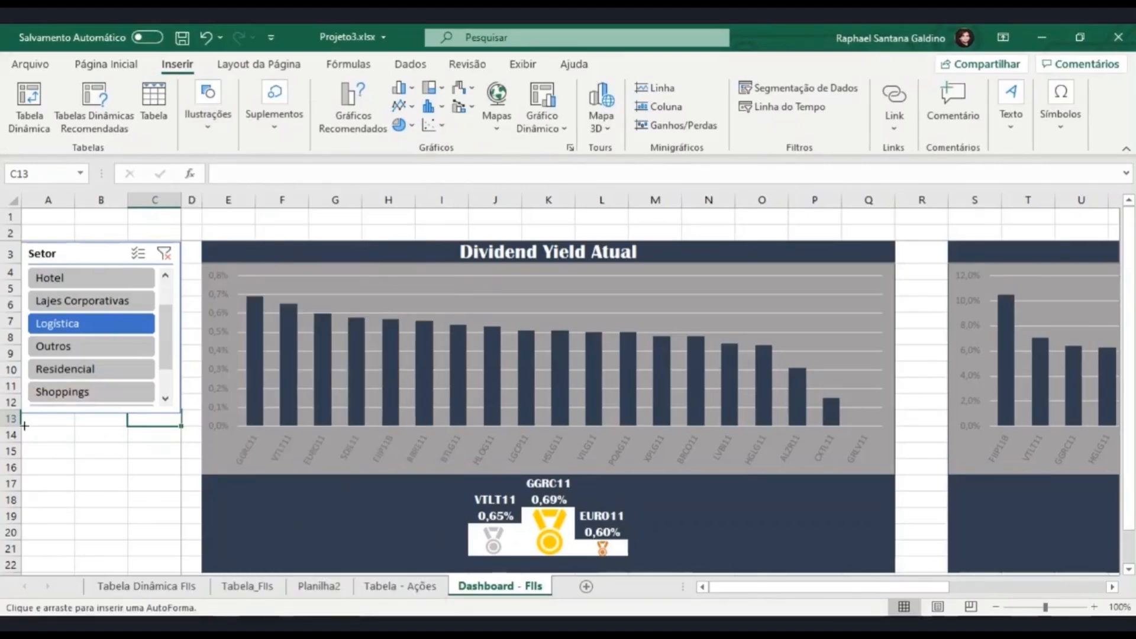
left_click_drag(24, 425, 165, 460)
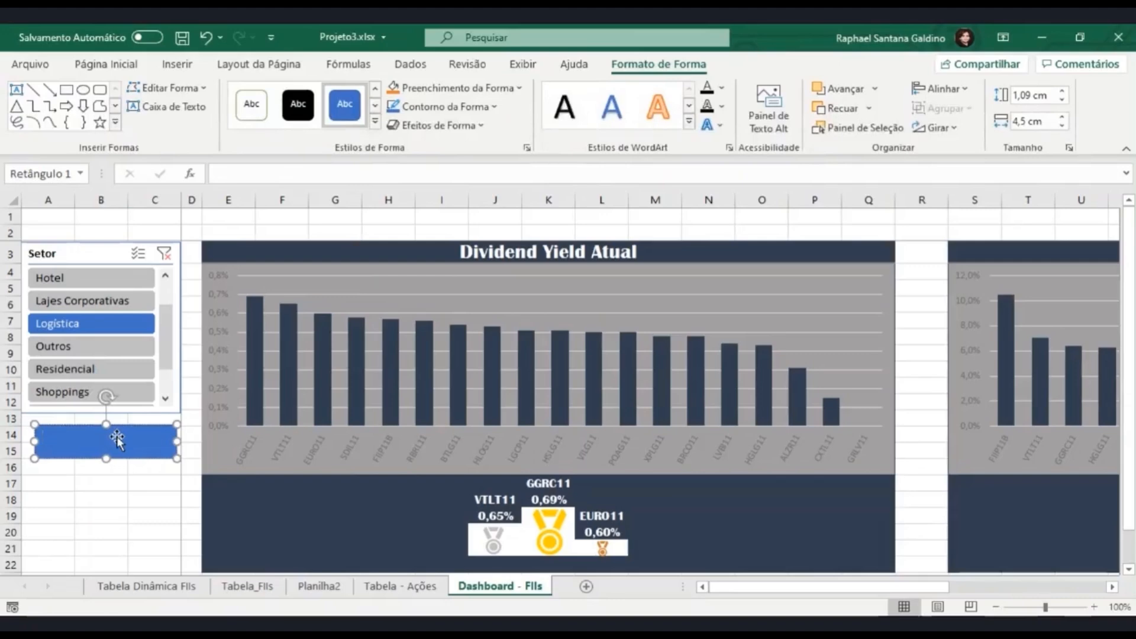
type("D")
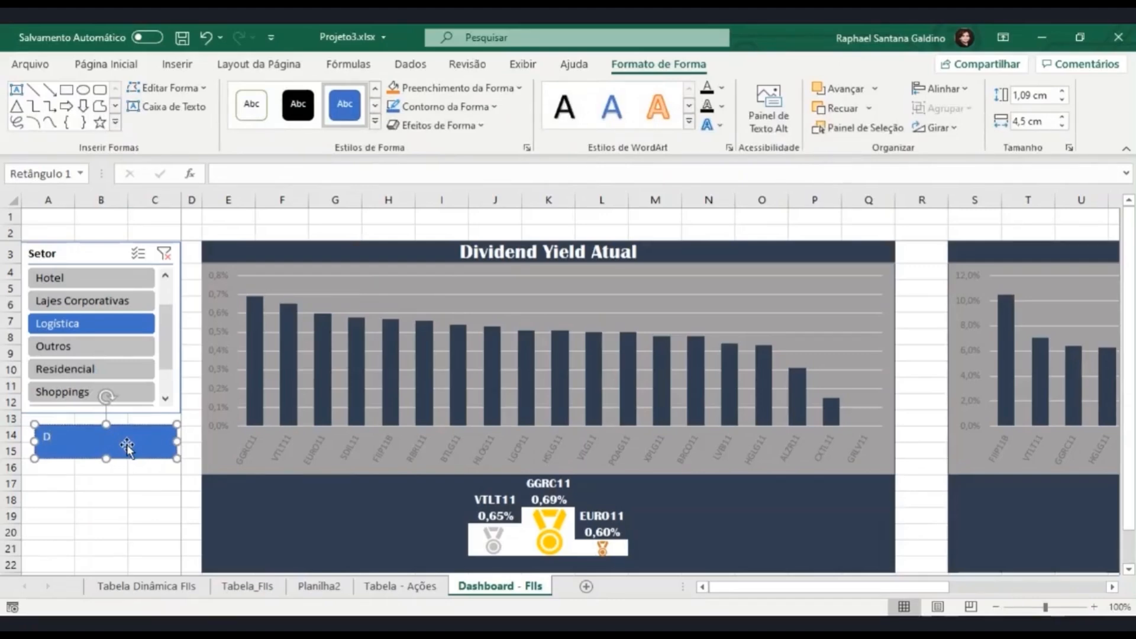
type("Y Atual")
Step: Duplicate the DY Atual rectangle directly below itself and change the copy's label to DY 12M Acumulado
left_click_drag(127, 445, 117, 490)
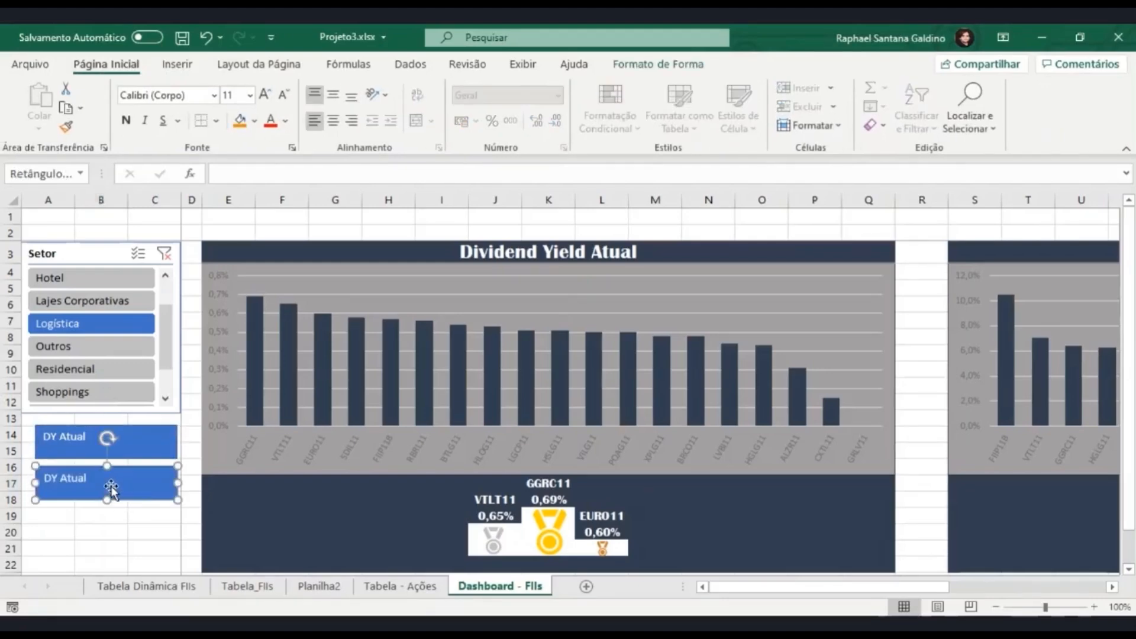
double_click(83, 480)
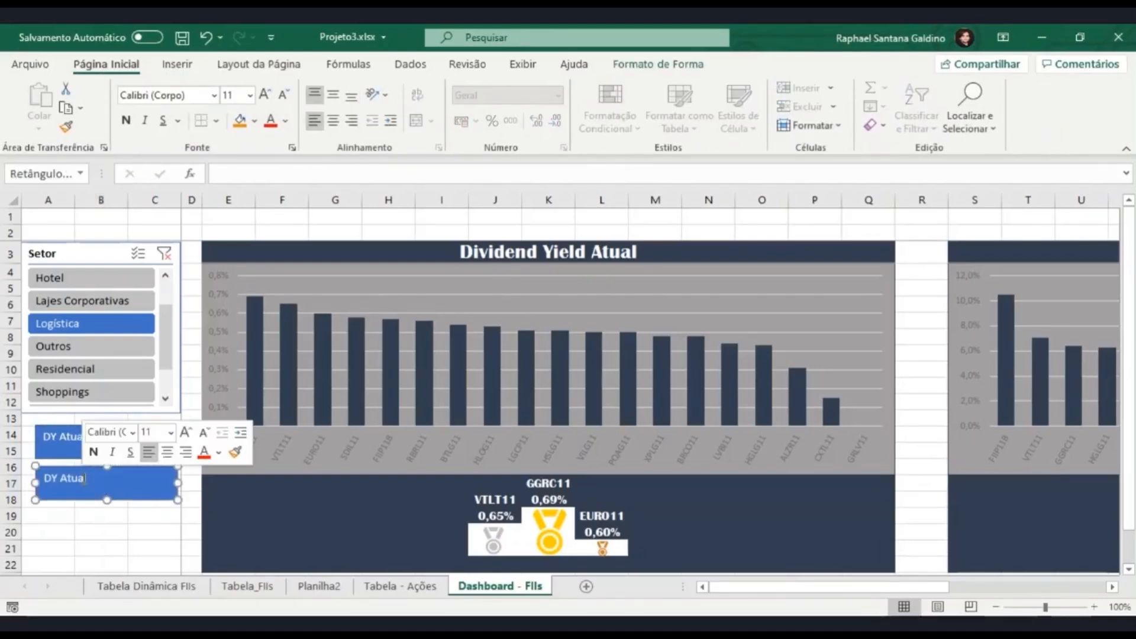
type("12M A")
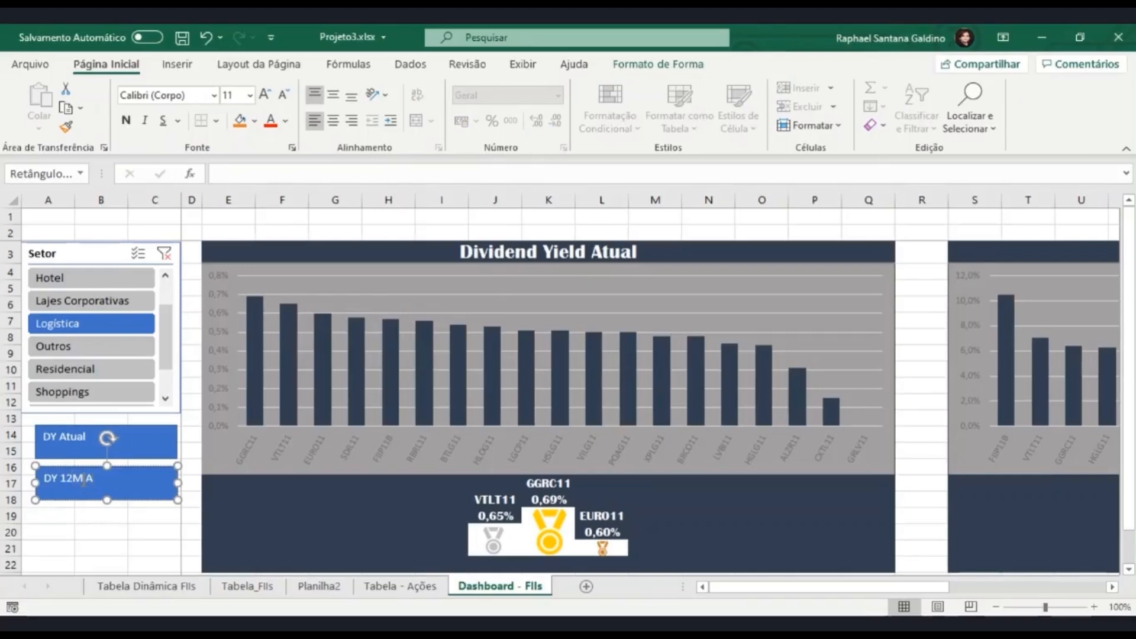
type("cumulado")
left_click(86, 534)
Step: Center the labels of both rectangles horizontally and vertically
left_click(76, 472)
left_click(95, 455, "ctrl")
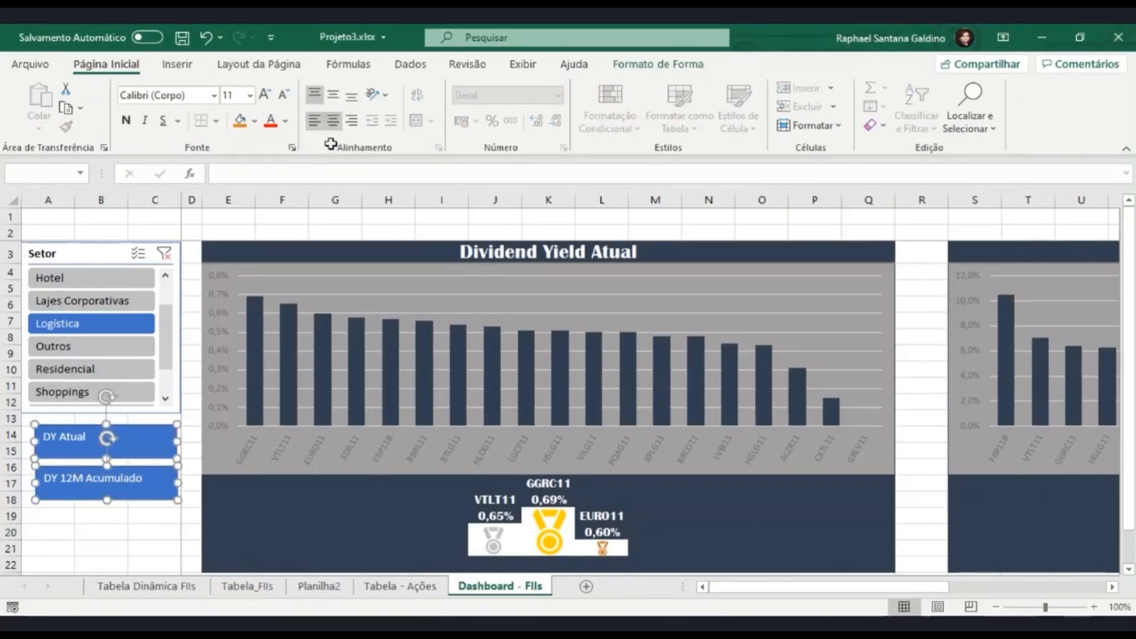
left_click(333, 94)
left_click(333, 120)
left_click(122, 534)
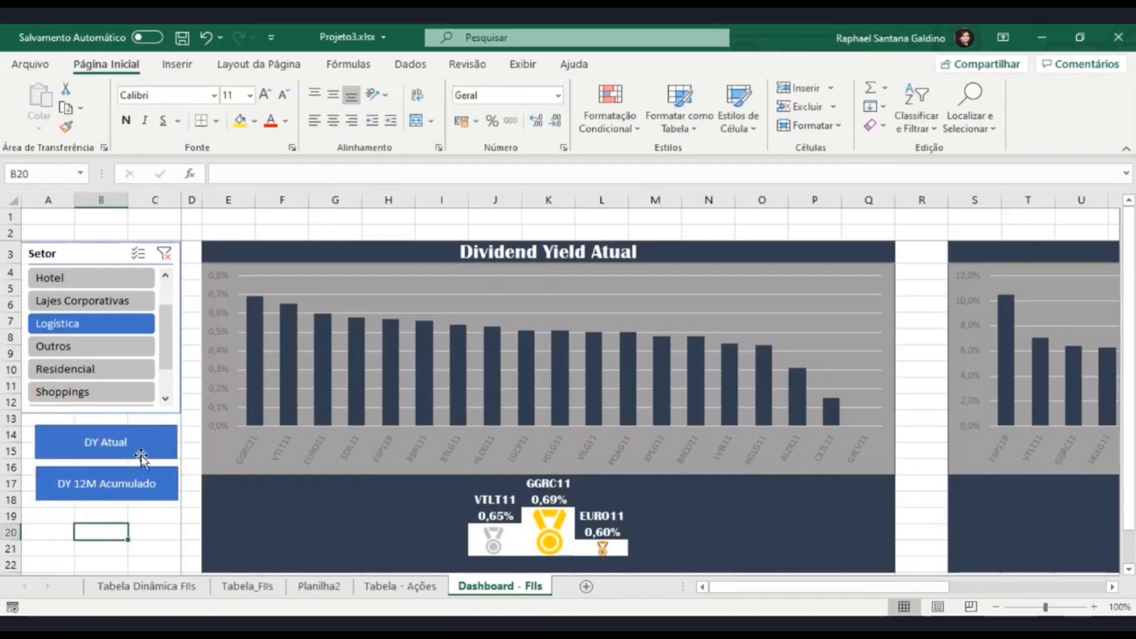
Step: Shift both rectangles together slightly up and left so they sit centered under the Setor slicer
left_click(145, 451)
left_click(147, 475, "ctrl")
left_click_drag(149, 439, 143, 435)
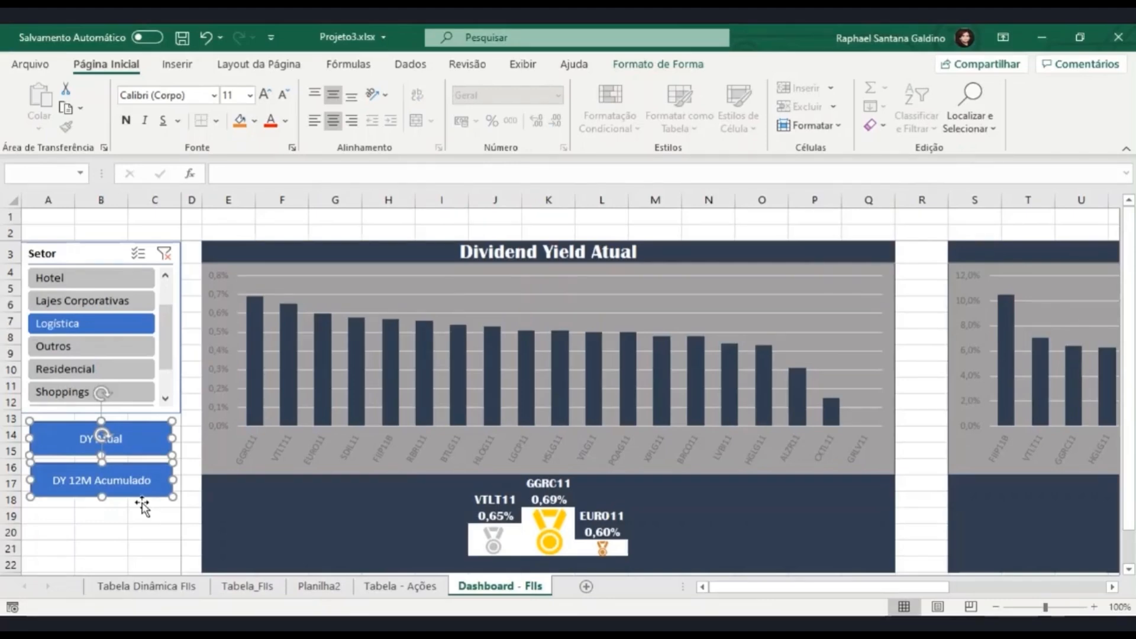
left_click(106, 536)
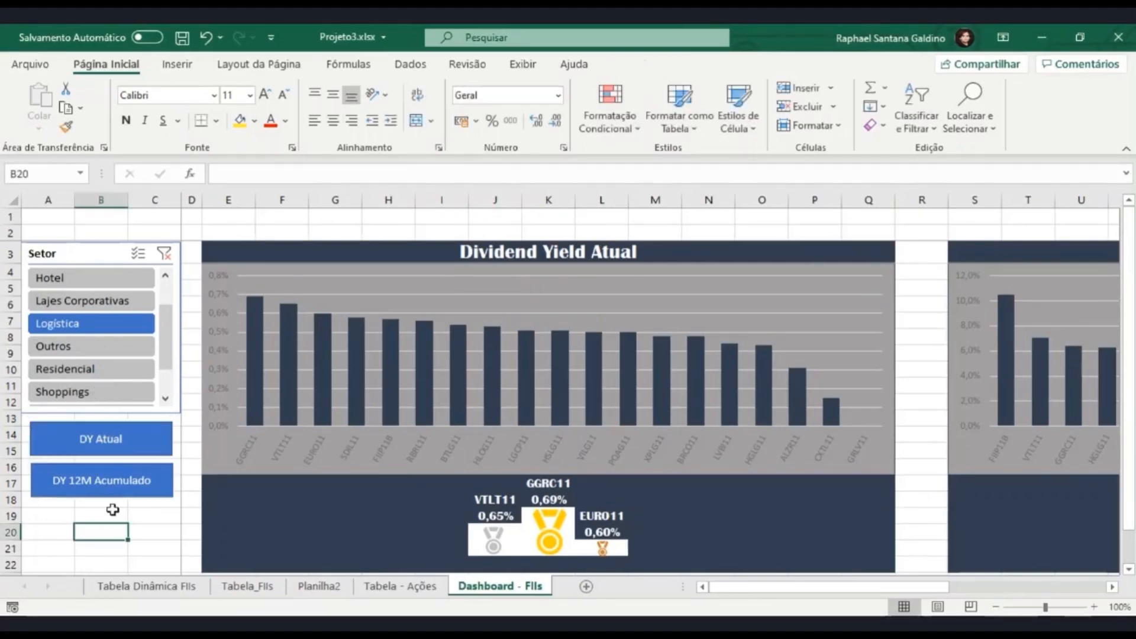
Step: Link the DY Atual rectangle to the defined name Dividend_Yield_Atual_FIIs in this document
right_click(136, 448)
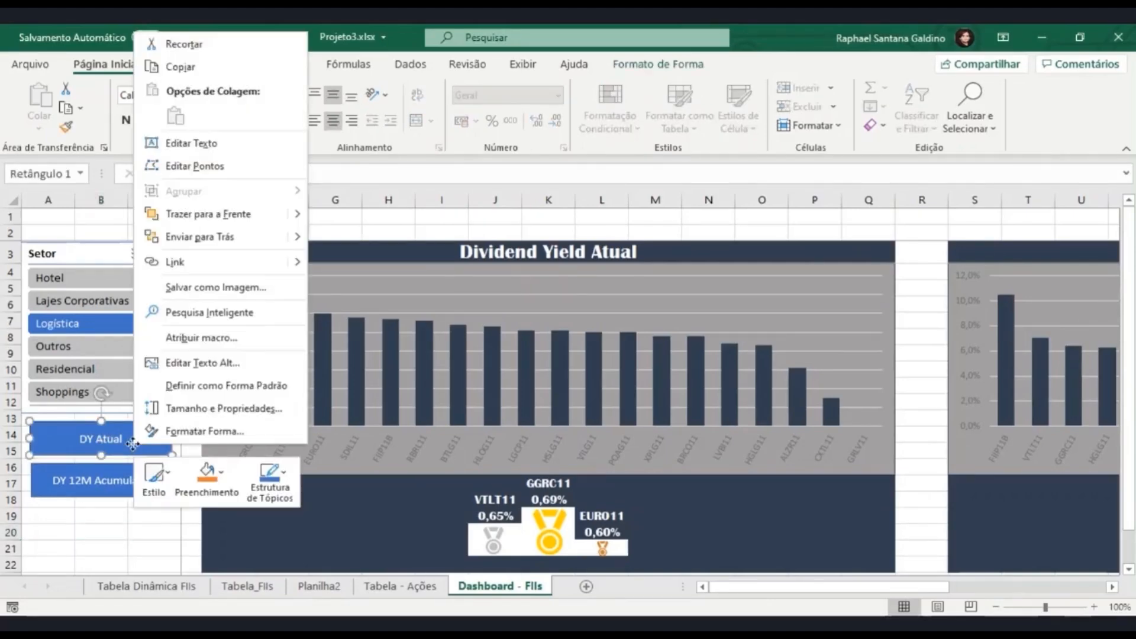
left_click(175, 262)
left_click(598, 316)
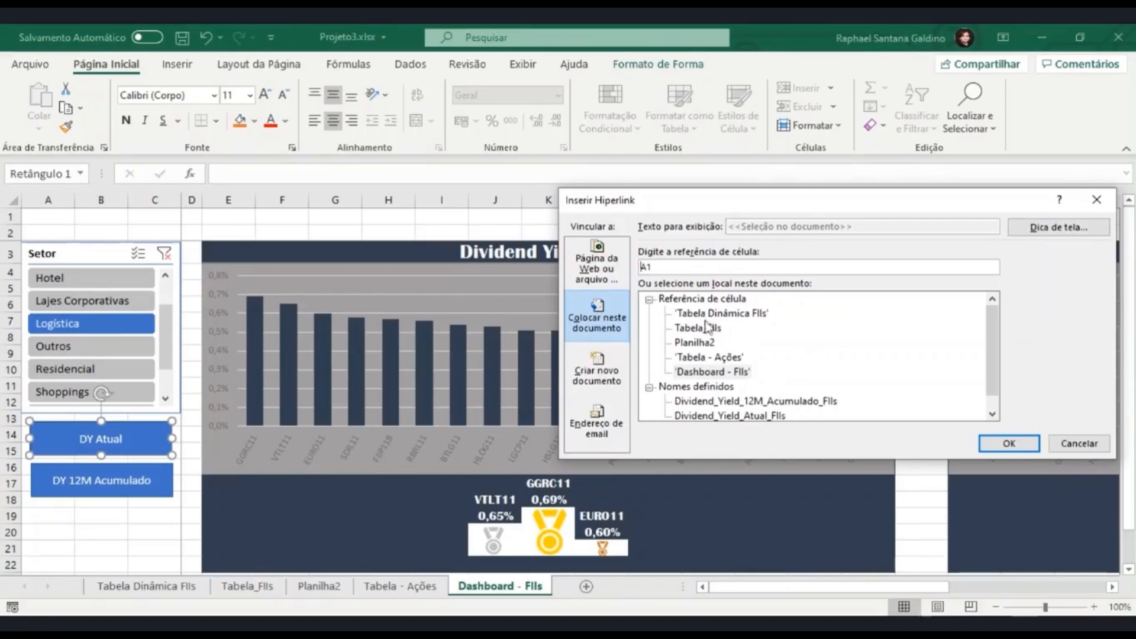
scroll(985, 355, "down", 1)
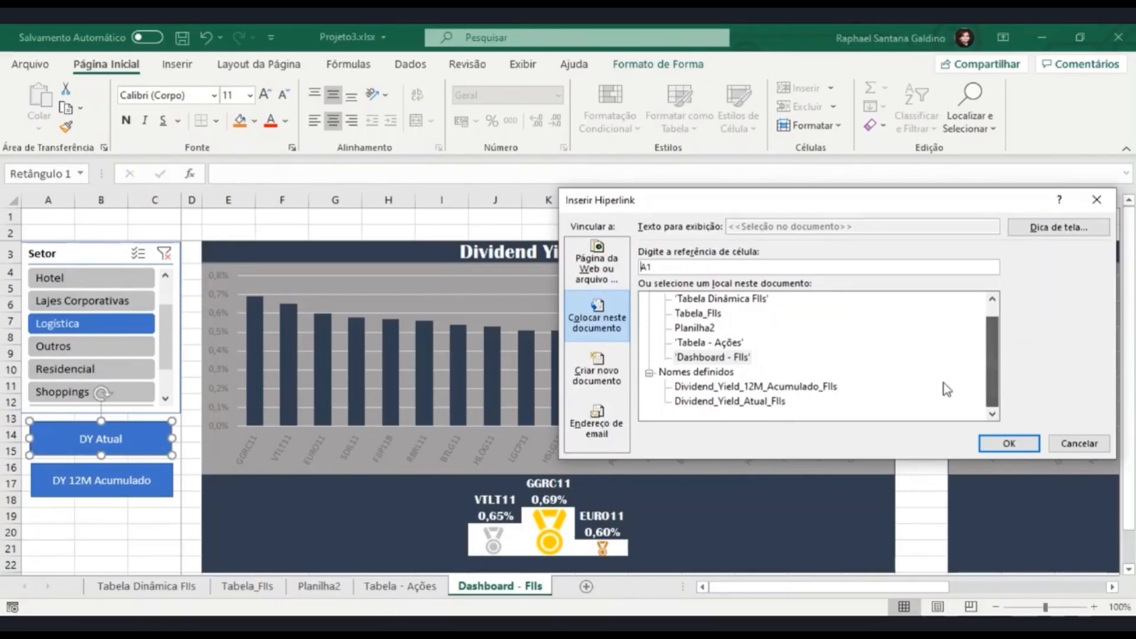
left_click(760, 387)
left_click(729, 406)
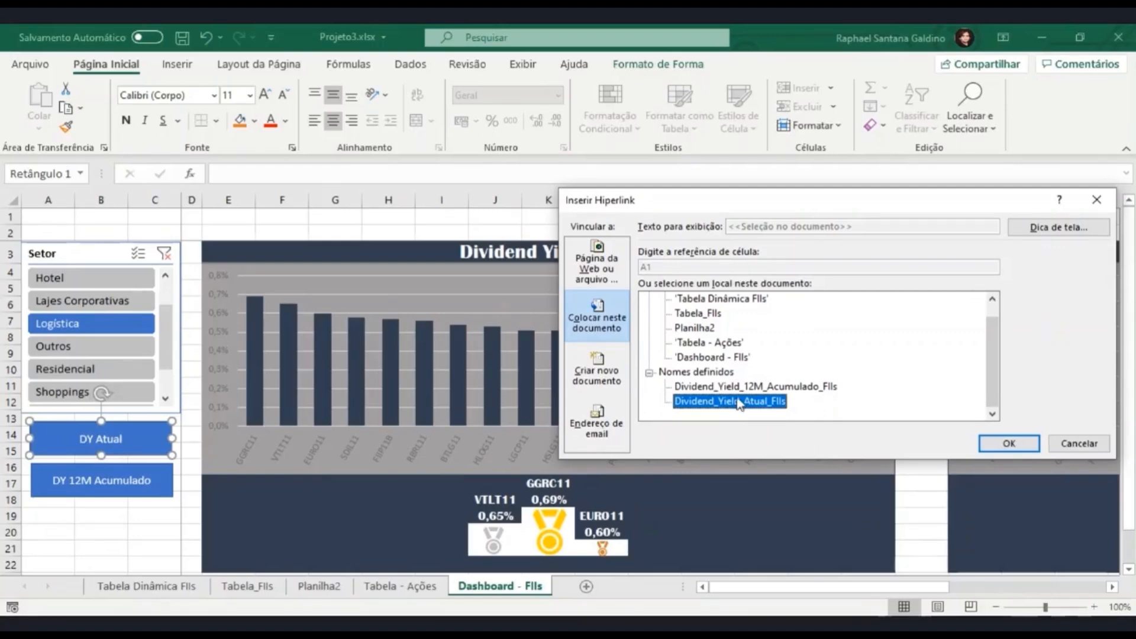
double_click(736, 406)
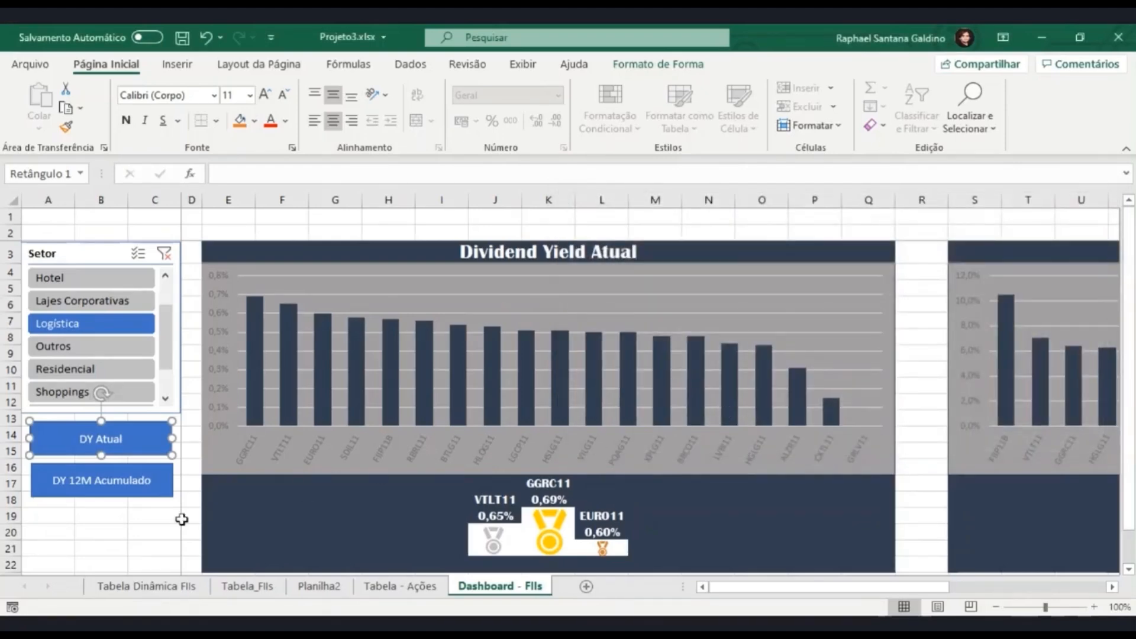
left_click(145, 532)
Step: Link the DY 12M Acumulado rectangle to the defined name Dividend_Yield_12M_Acumulado_FIIs
right_click(129, 492)
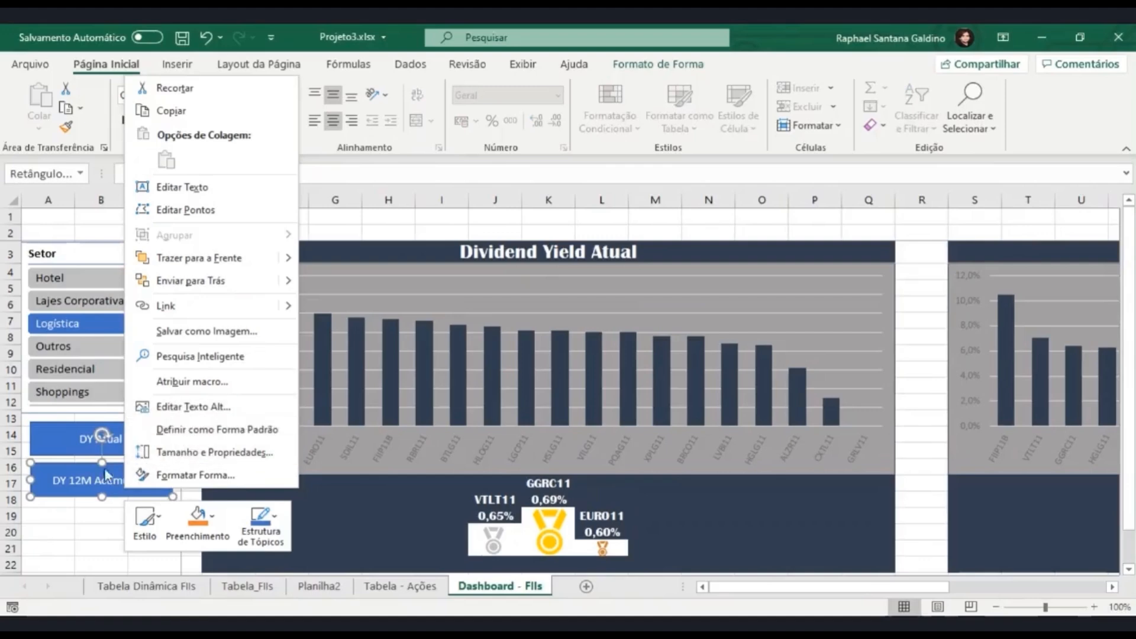
key("Escape")
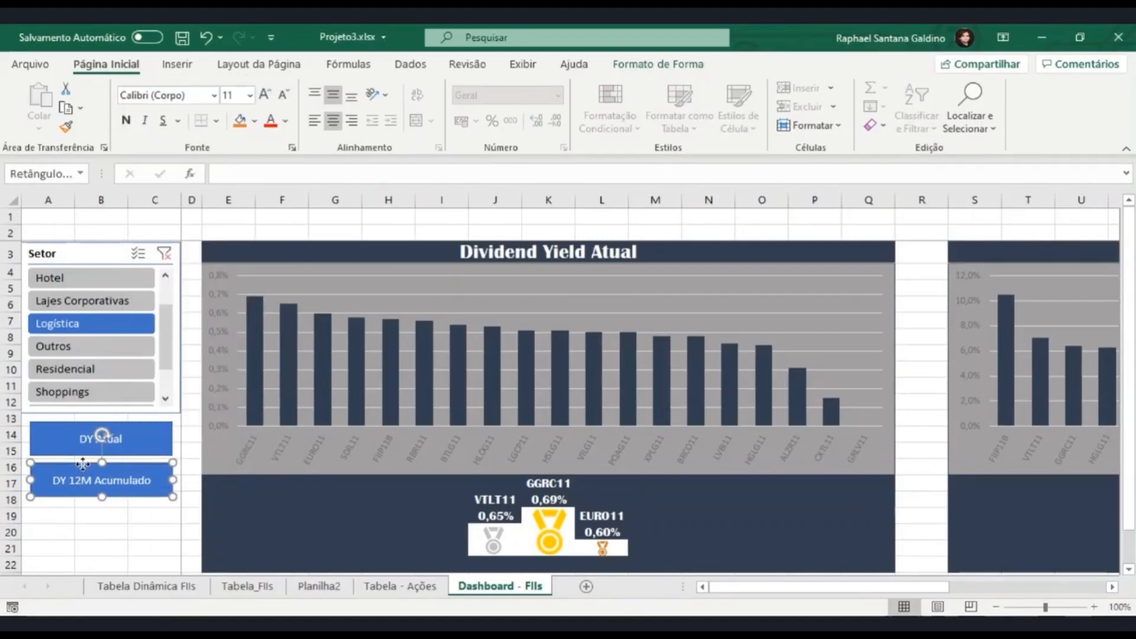
key("ctrl+k")
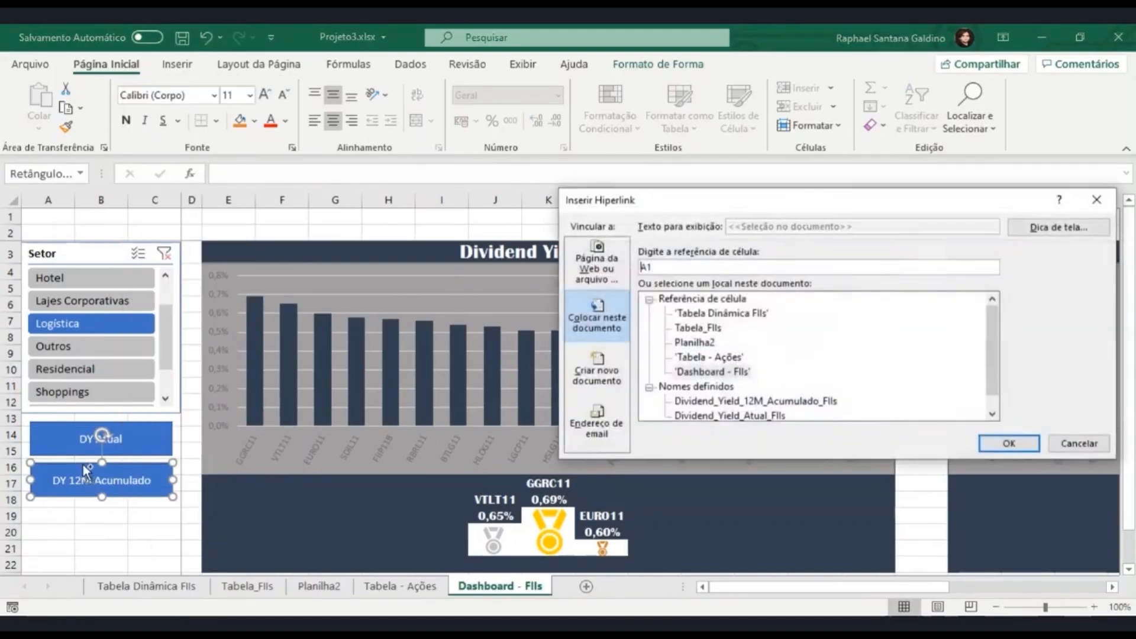
double_click(781, 402)
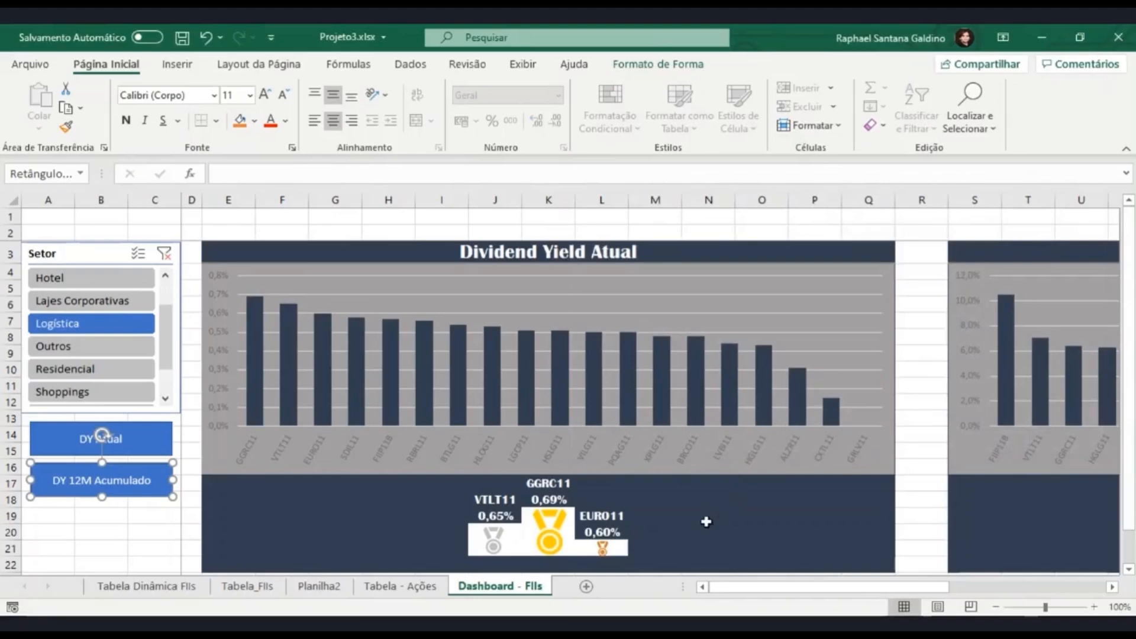
left_click(101, 529)
Step: Test both link buttons by jumping back and forth between the Dividend Yield Atual and Dividend Yield 12M Acumulado blocks
left_click(112, 444)
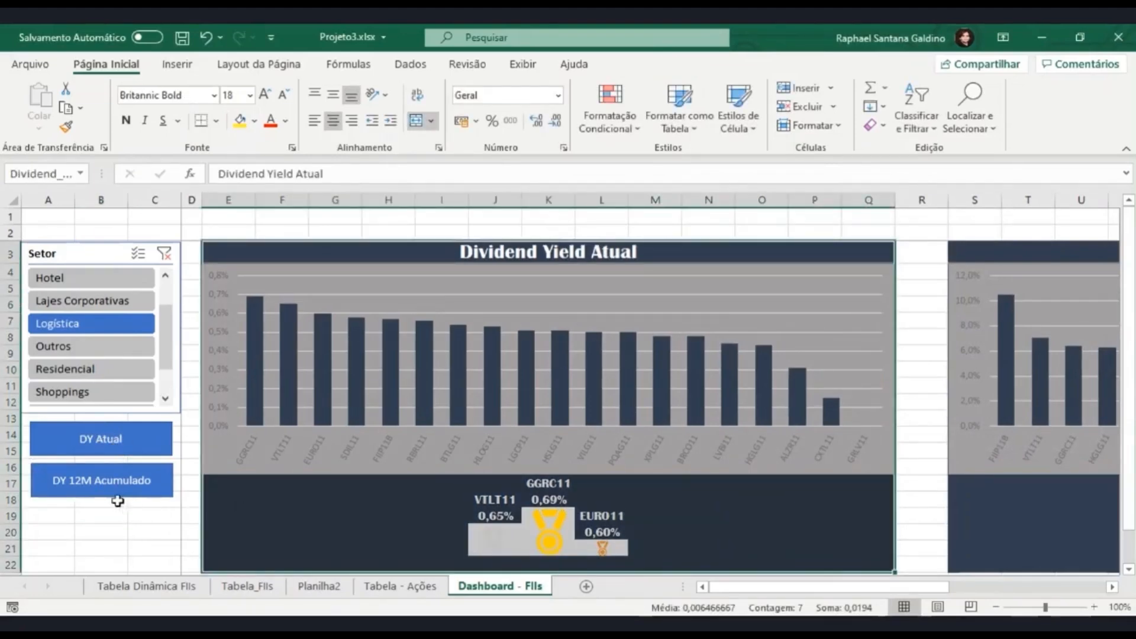
left_click(104, 487)
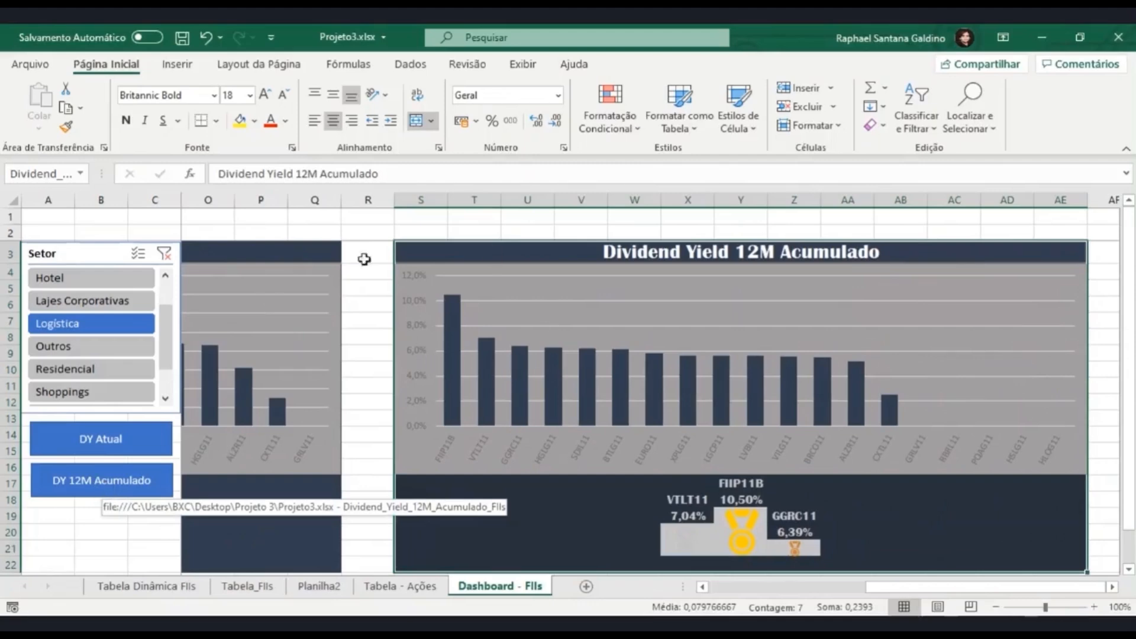
left_click(71, 456)
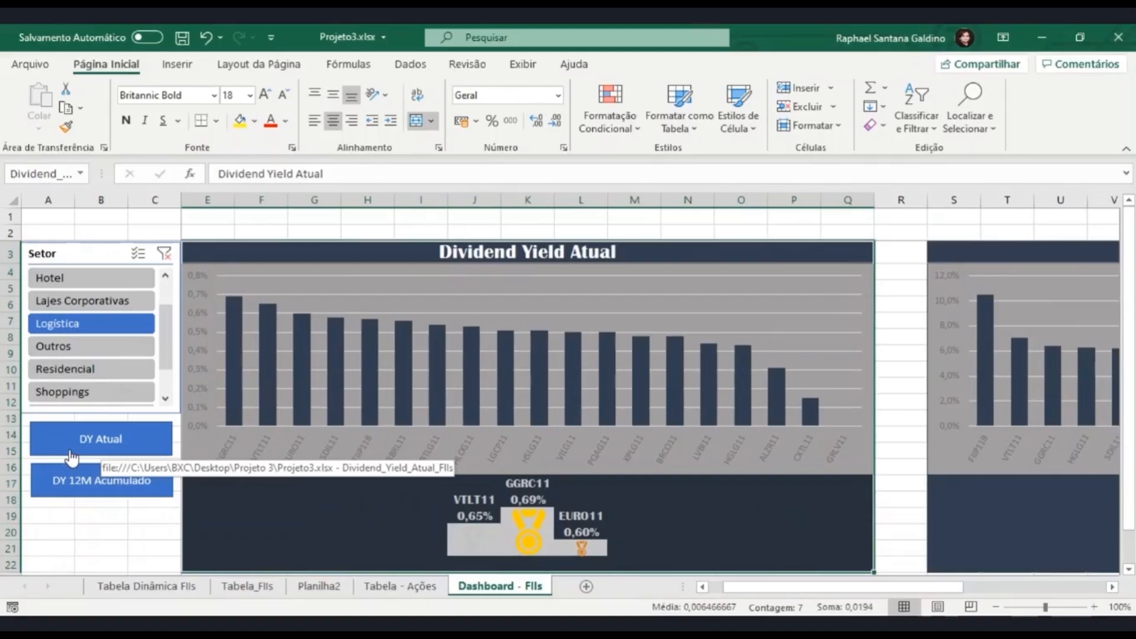
left_click(96, 482)
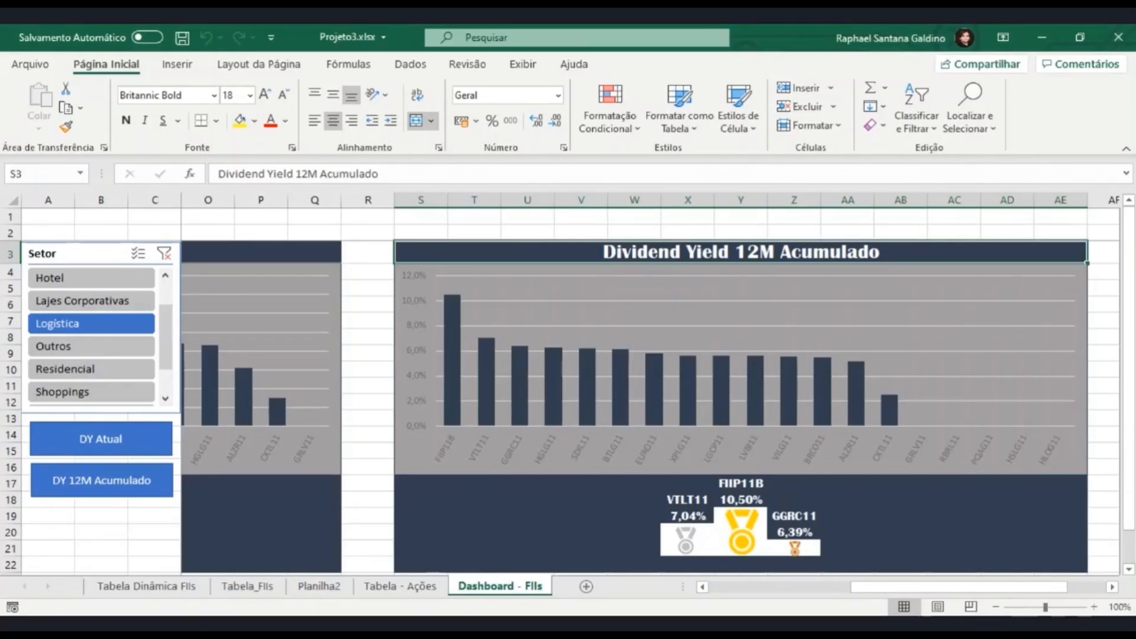
Step: Copy the DY (12M) Acumulado pivot table on the Tabela Dinâmica FIIs sheet and paste the copy at G3
left_click(164, 587)
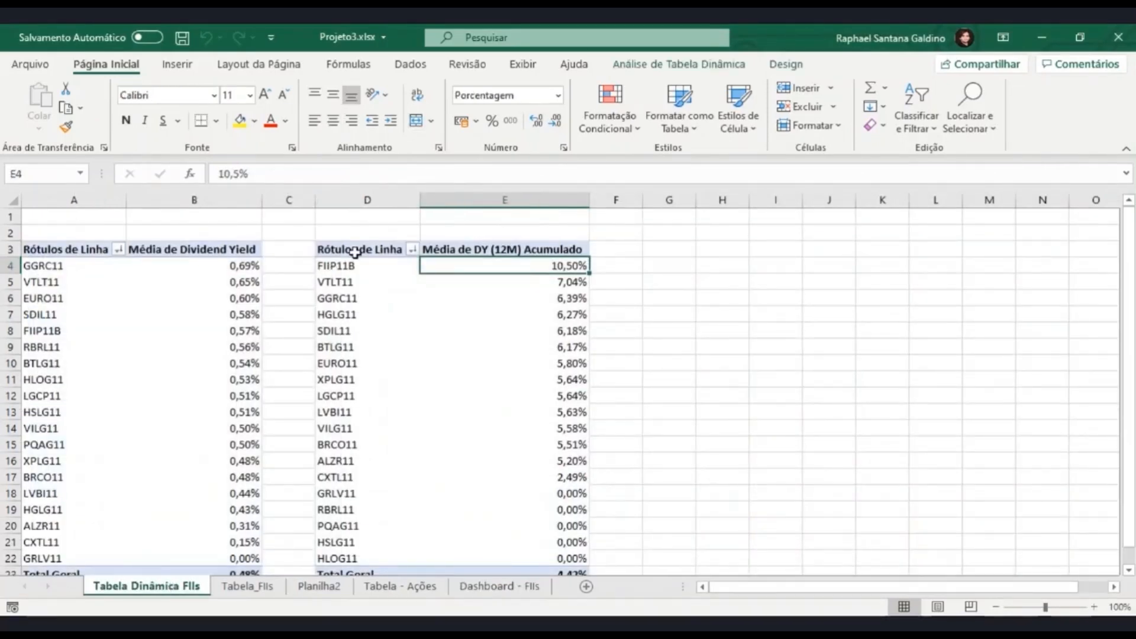
left_click(355, 252)
key("shift+Right")
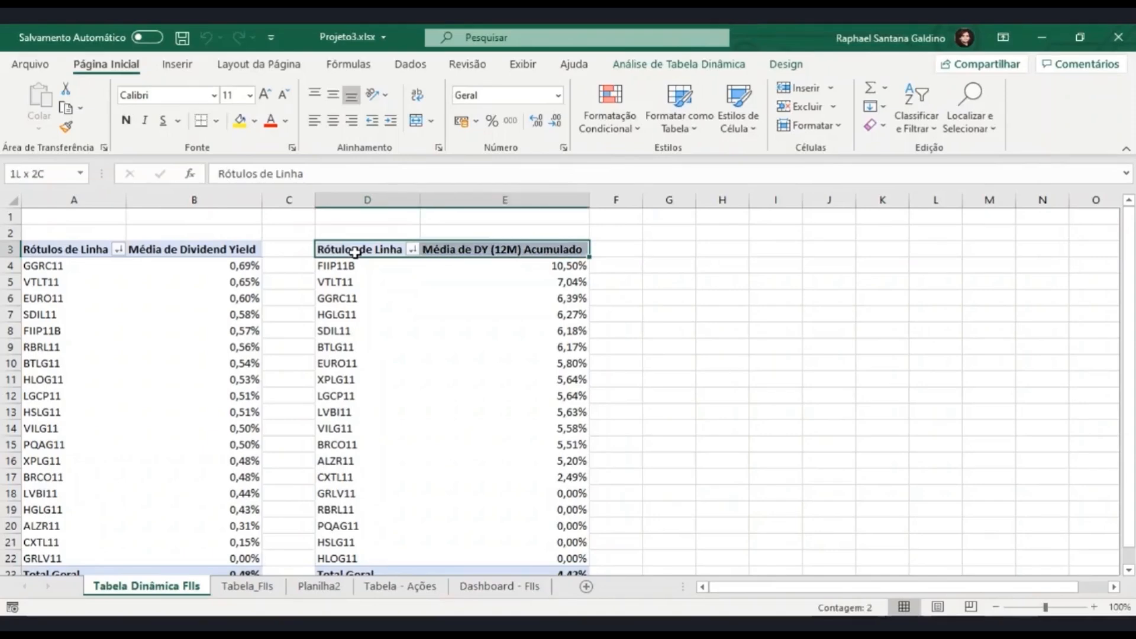
key("ctrl+shift+Down")
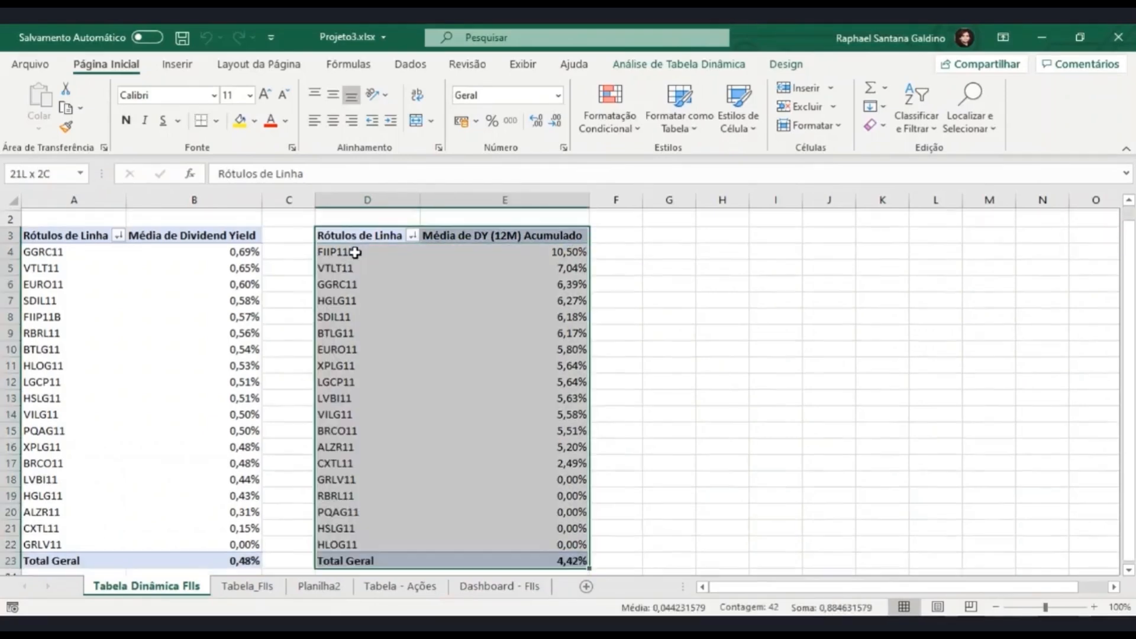
key("ctrl+c")
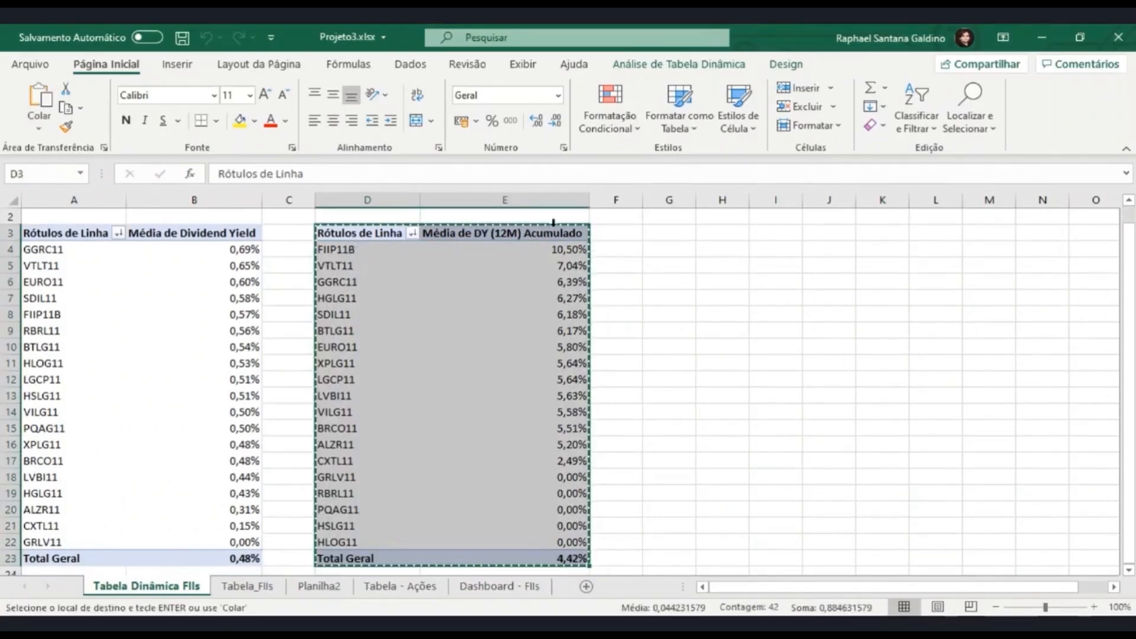
left_click(654, 232)
key("ctrl+v")
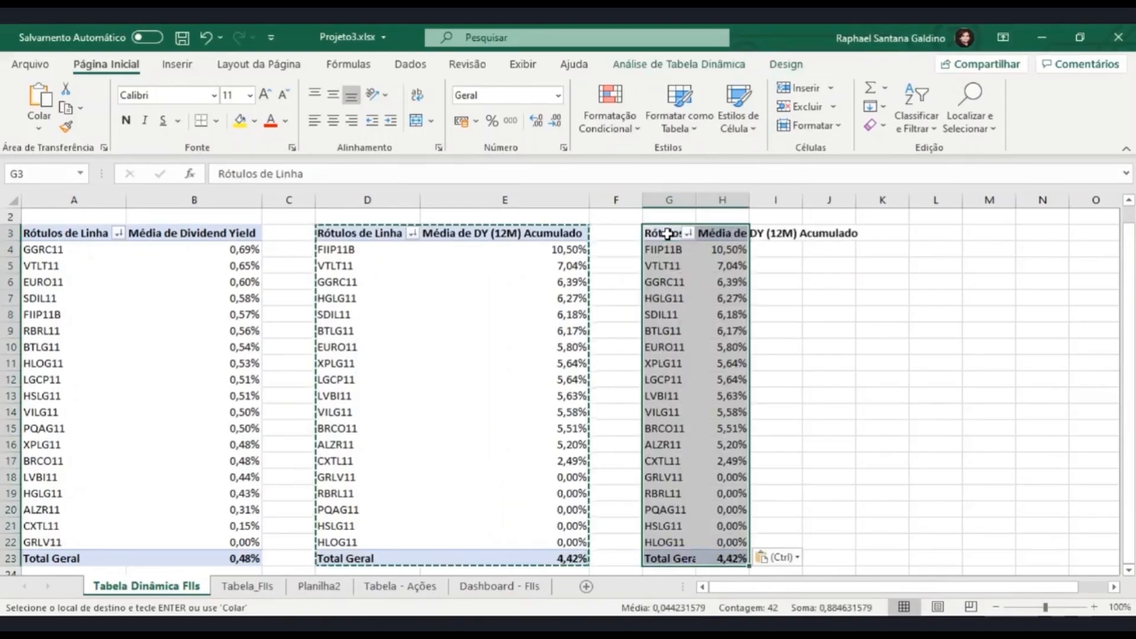
Step: Replace the DY (12M) Acumulado value field with P/VPA in the copied pivot table
left_click(716, 279)
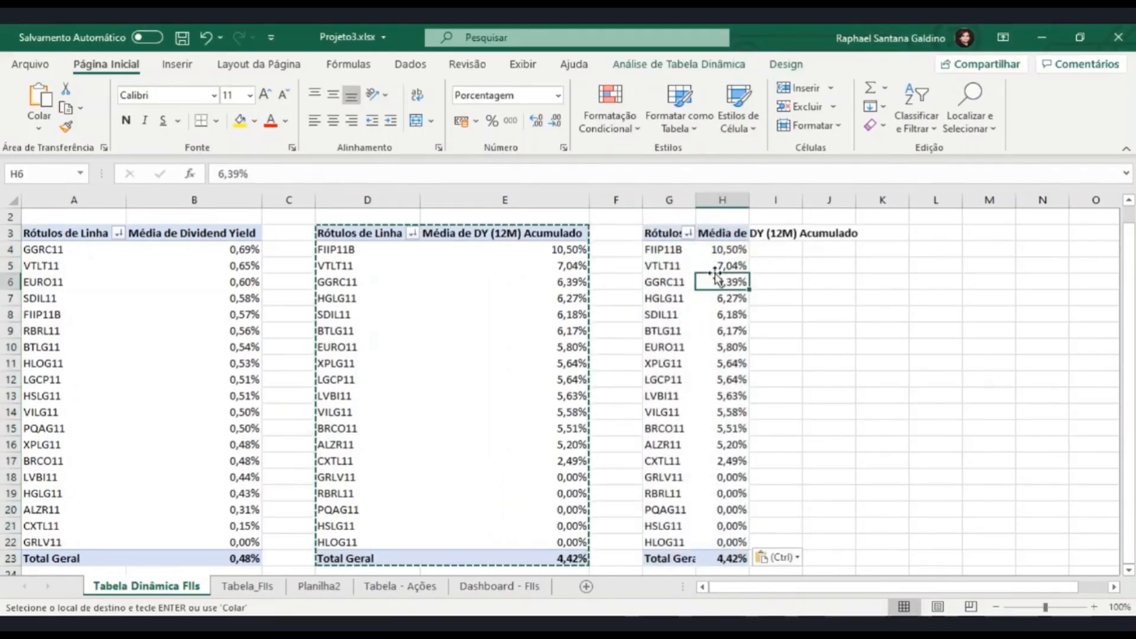
right_click(716, 281)
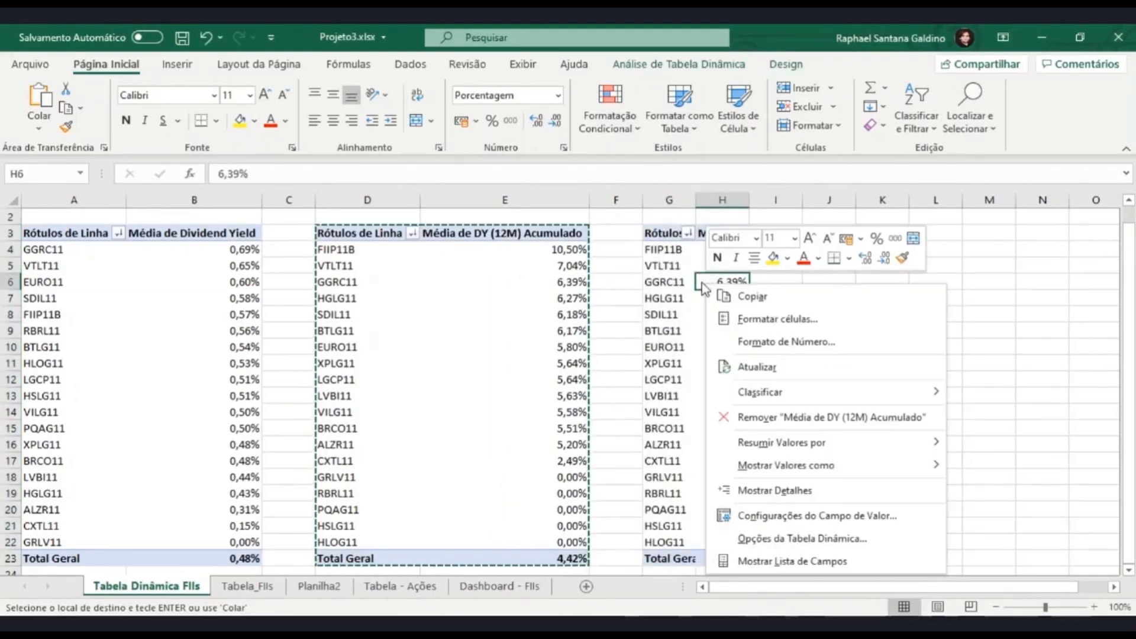
left_click(787, 562)
scroll(970, 352, "down", 5)
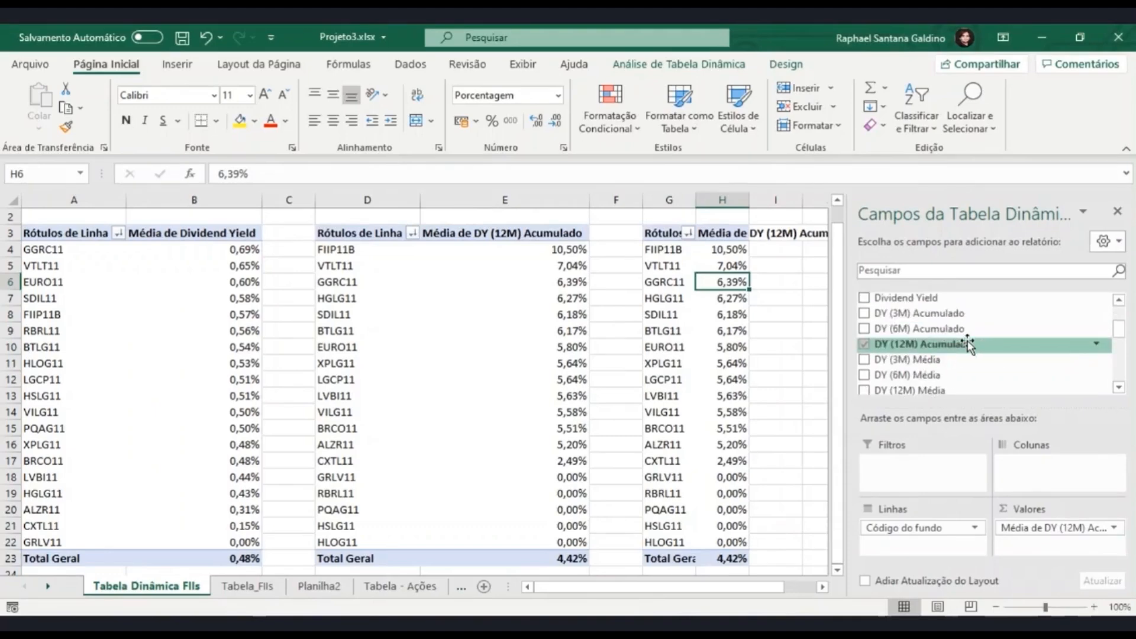
left_click_drag(1060, 536, 927, 328)
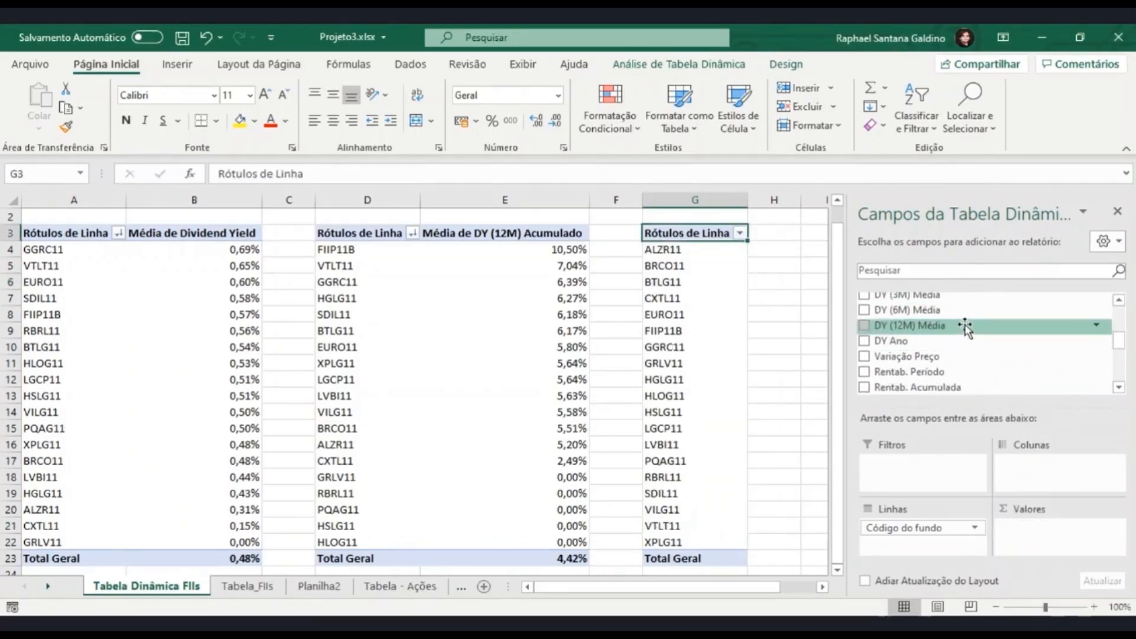
scroll(965, 327, "down", 2)
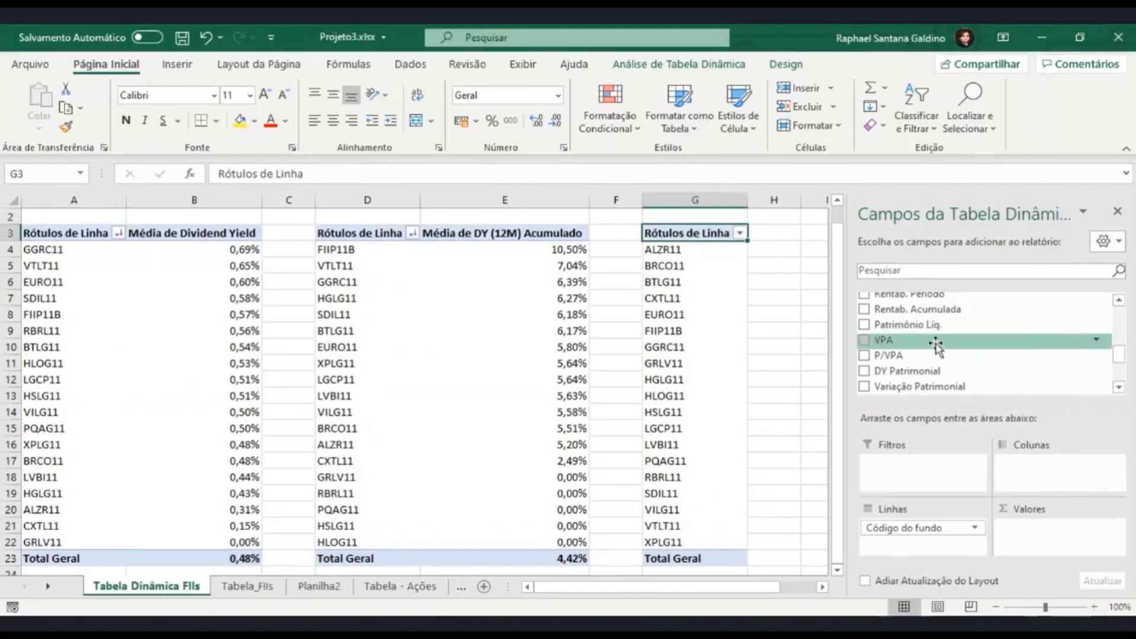
left_click(865, 357)
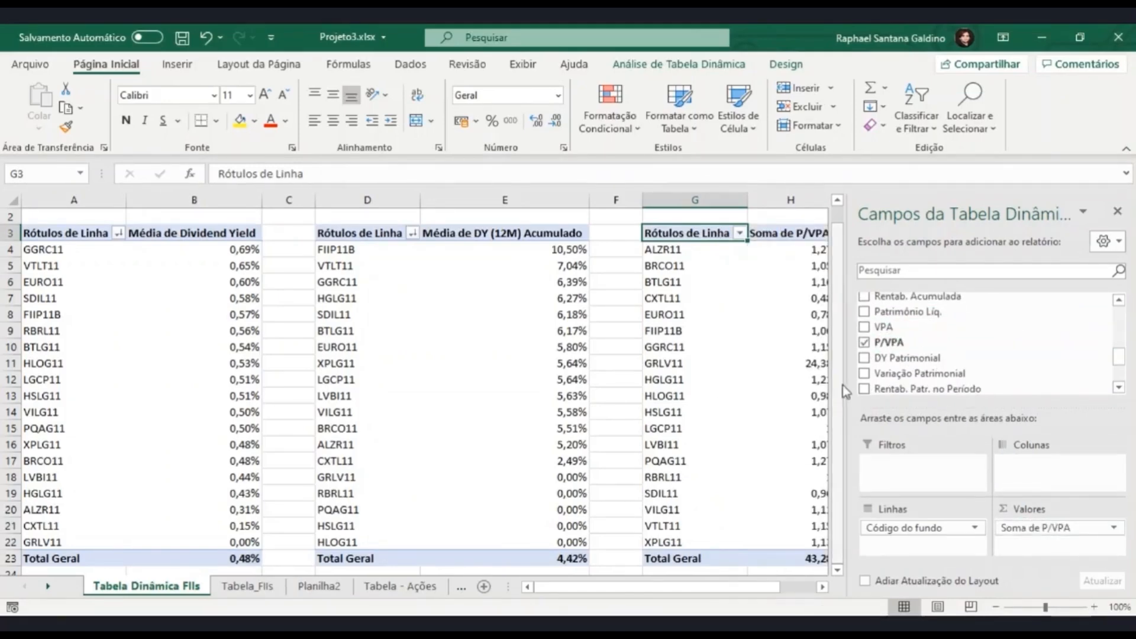
left_click_drag(554, 591, 633, 594)
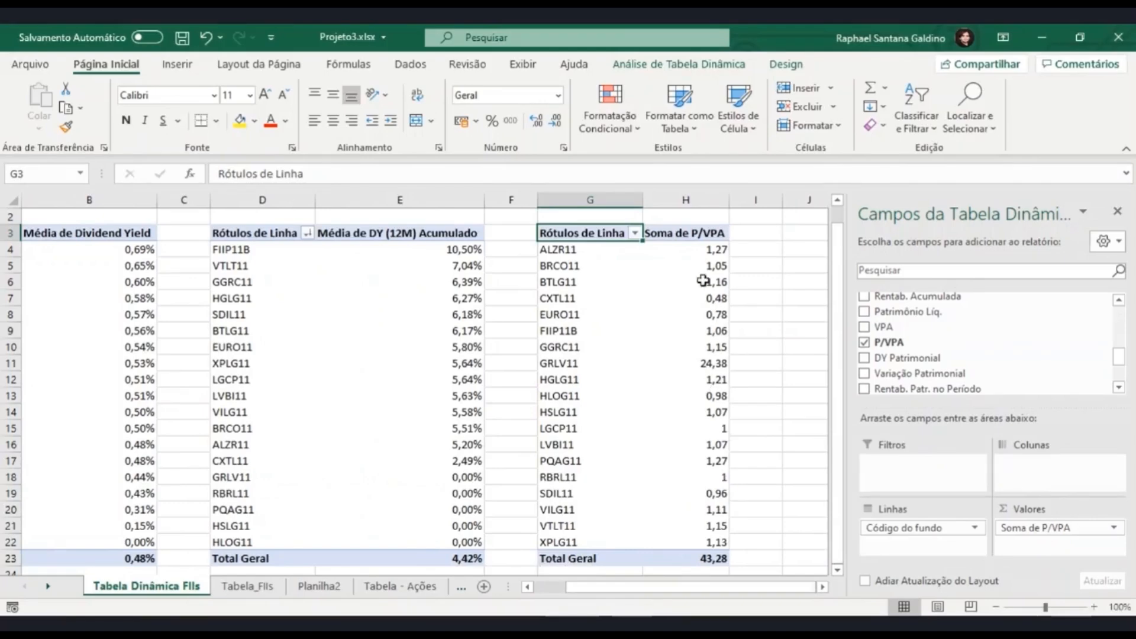
Step: Sort the P/VPA pivot table values from smallest to largest and summarize the field by Média
right_click(698, 253)
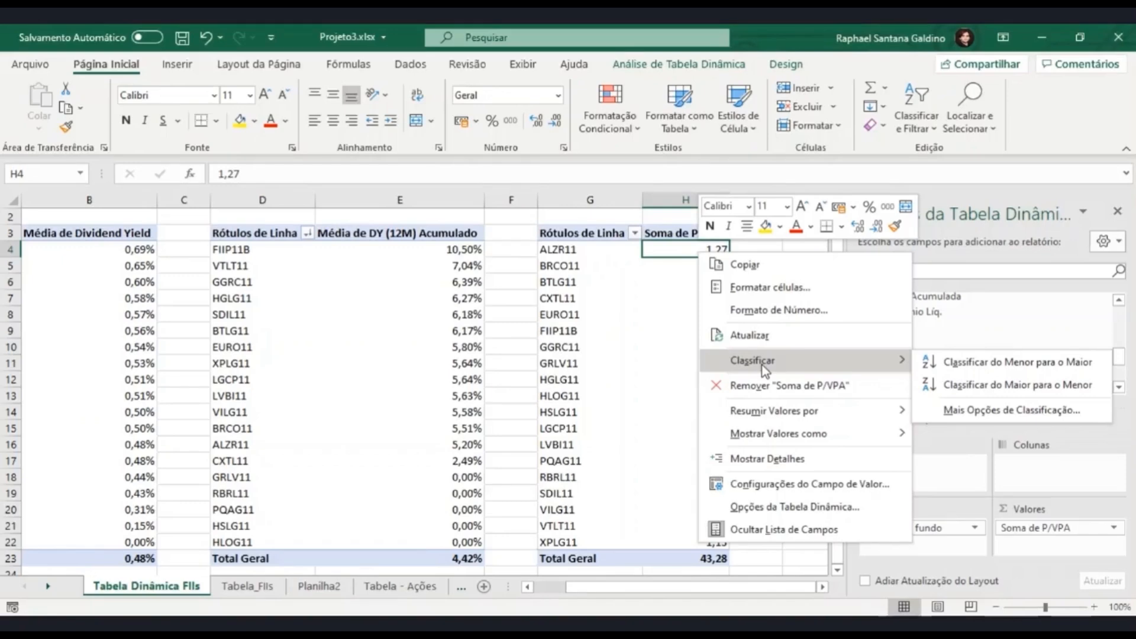
left_click(952, 362)
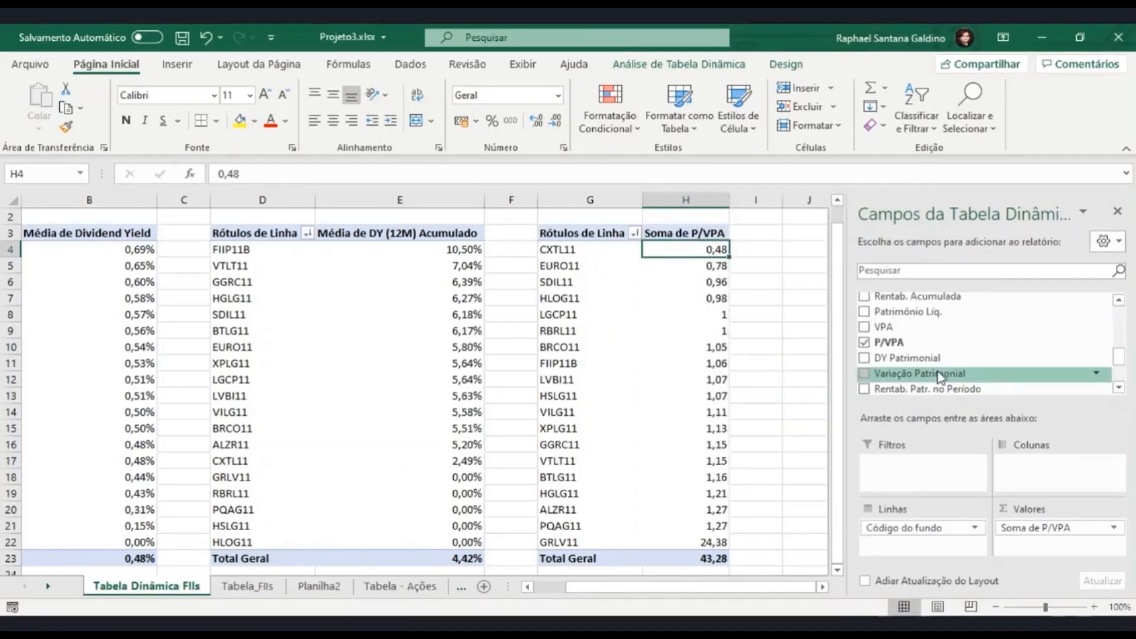
left_click(1034, 525)
left_click(1024, 509)
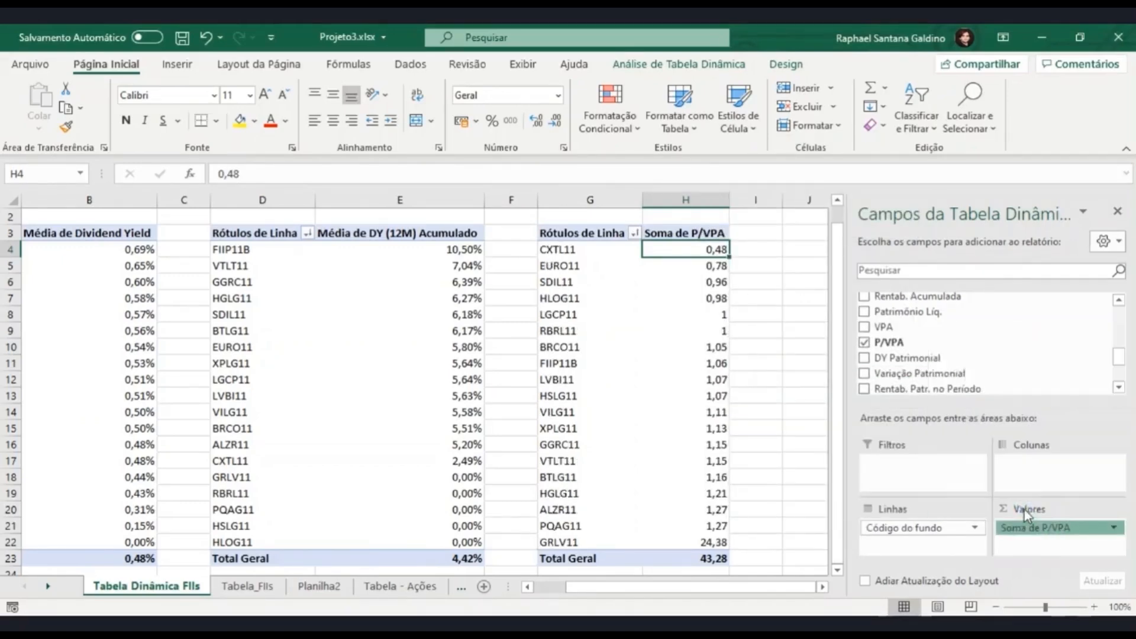
left_click(717, 361)
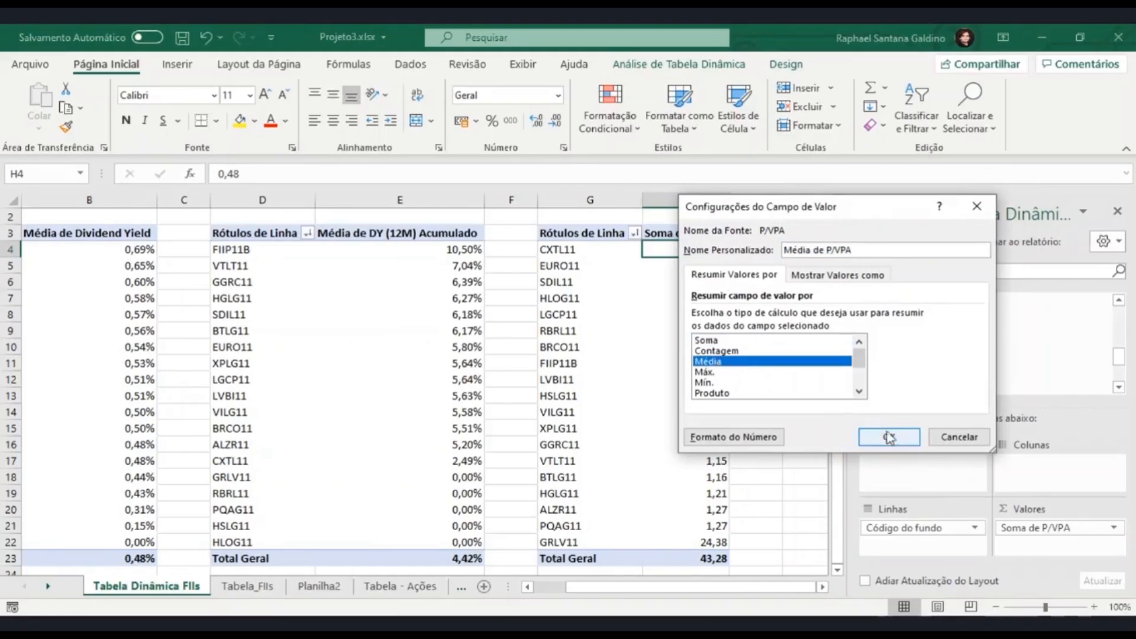
left_click(889, 438)
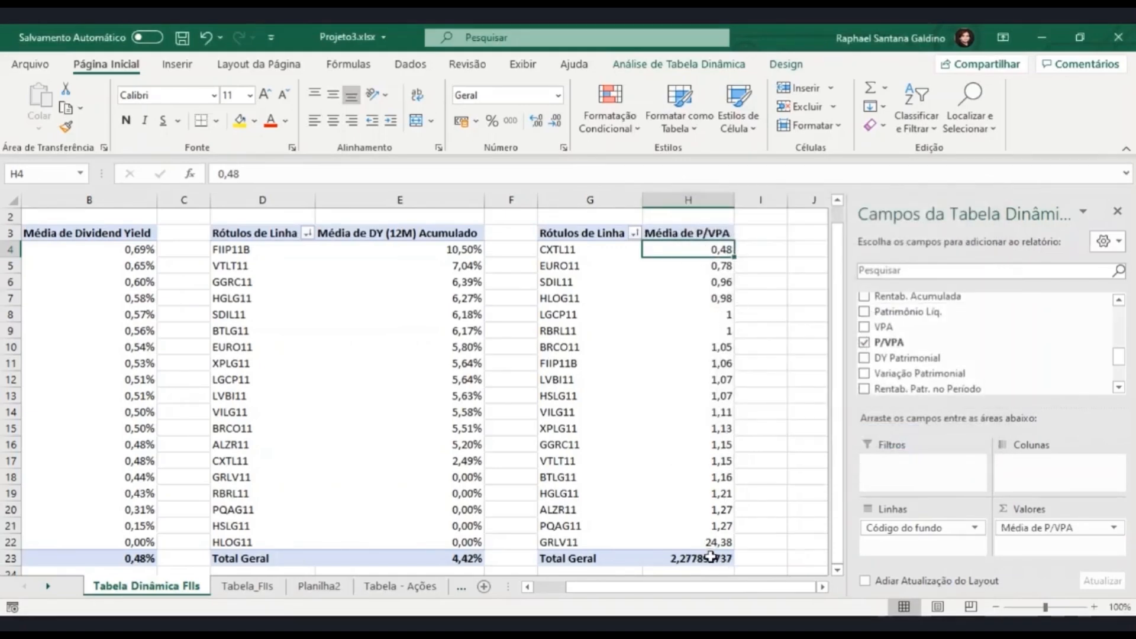
mouse_move(710, 556)
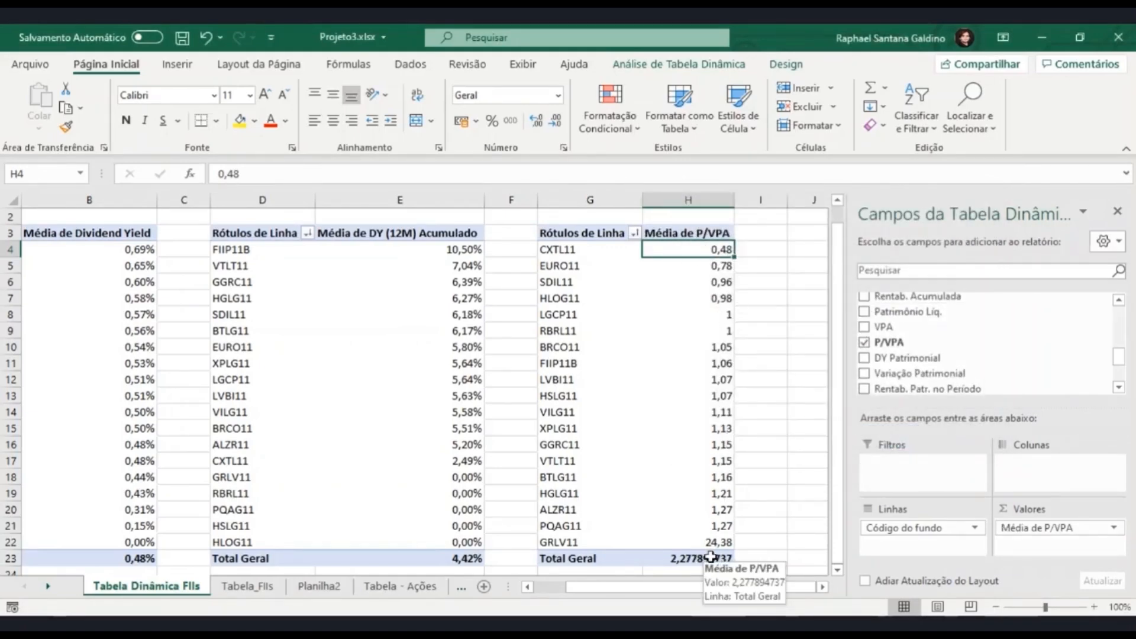
Step: Insert a pivot chart for the P/VPA table from a saved chart template and remove it from the Tabela Dinâmica FIIs sheet
left_click(575, 349)
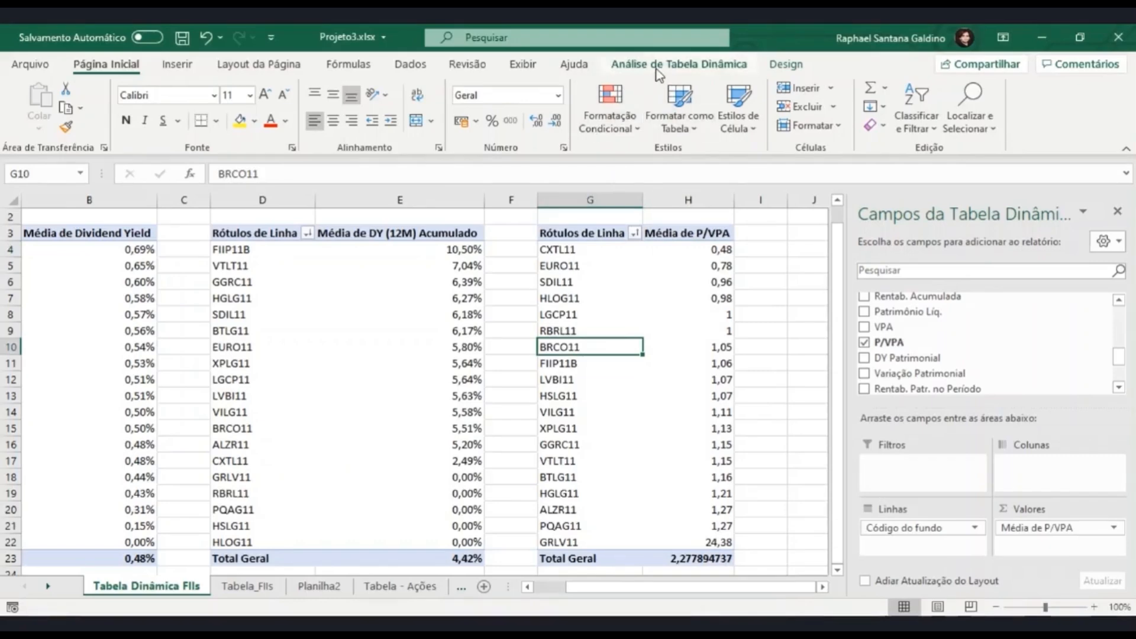
left_click(679, 64)
left_click(896, 118)
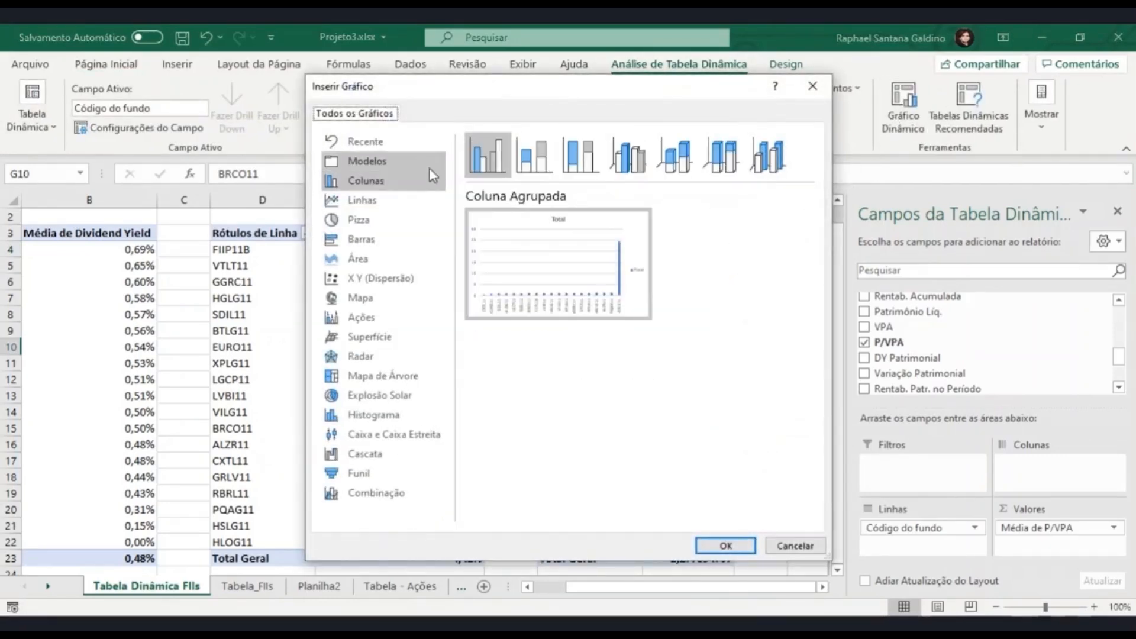
left_click(399, 158)
double_click(523, 162)
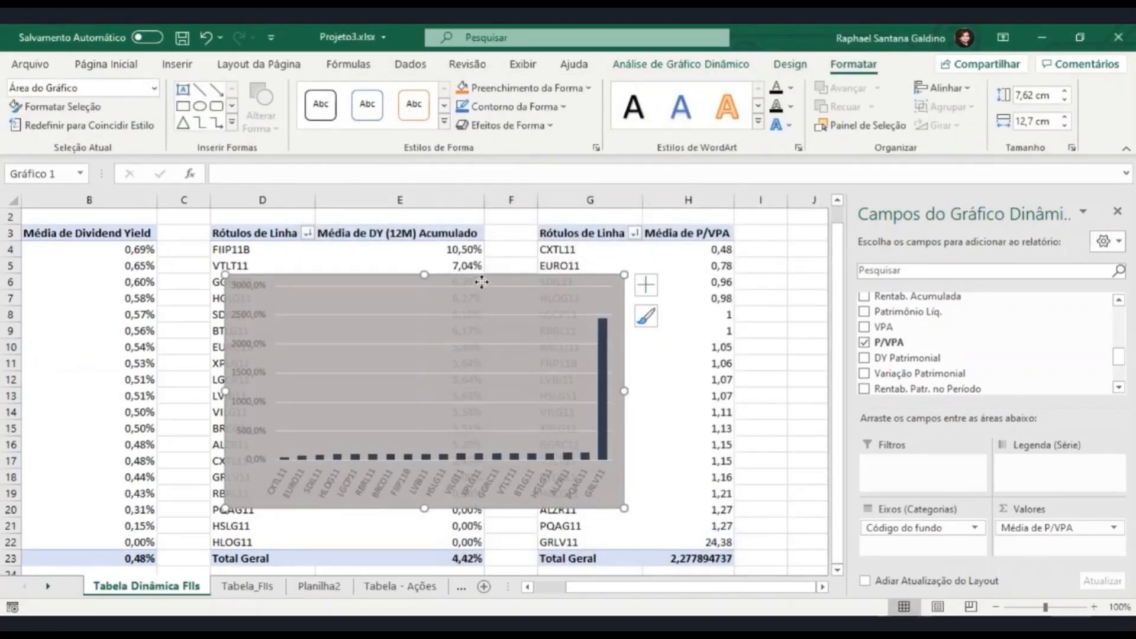
key("Delete")
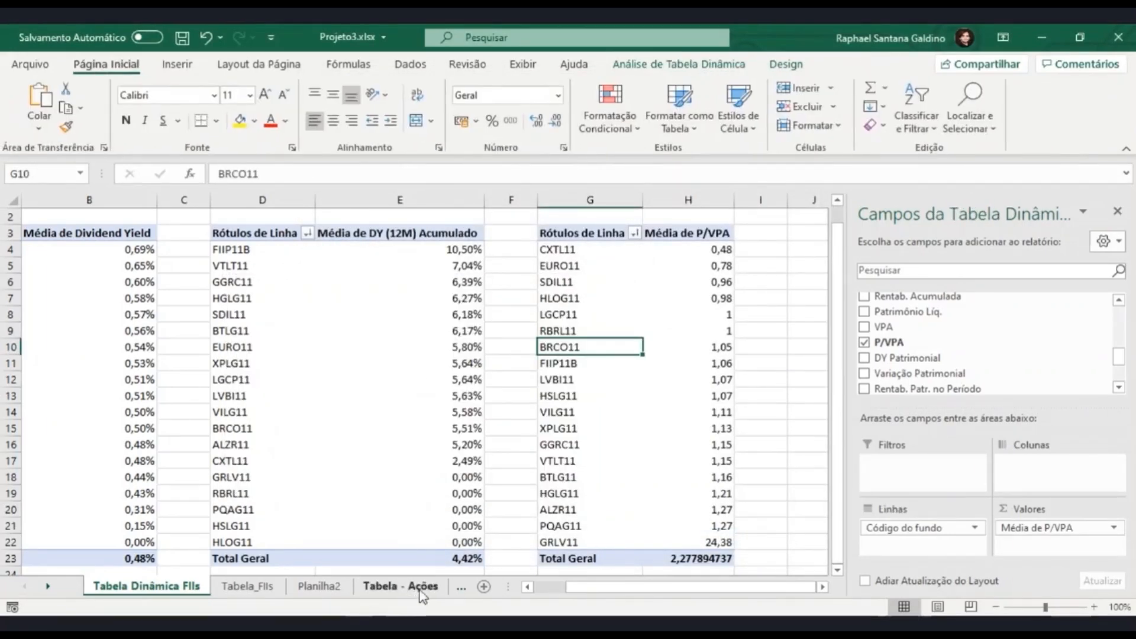
Step: Paste the P/VPA pivot chart at AG4 on the Dashboard - FIIs sheet and dismiss the pivot field list
left_click(456, 588)
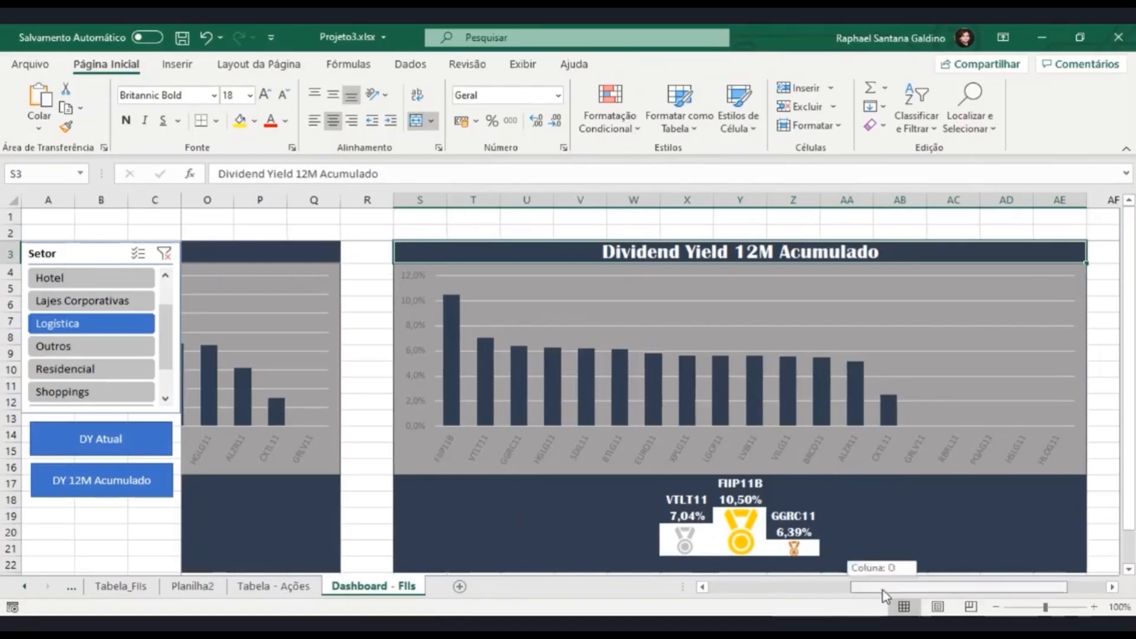
left_click(1115, 268)
key("Right")
key("Left")
key("Left")
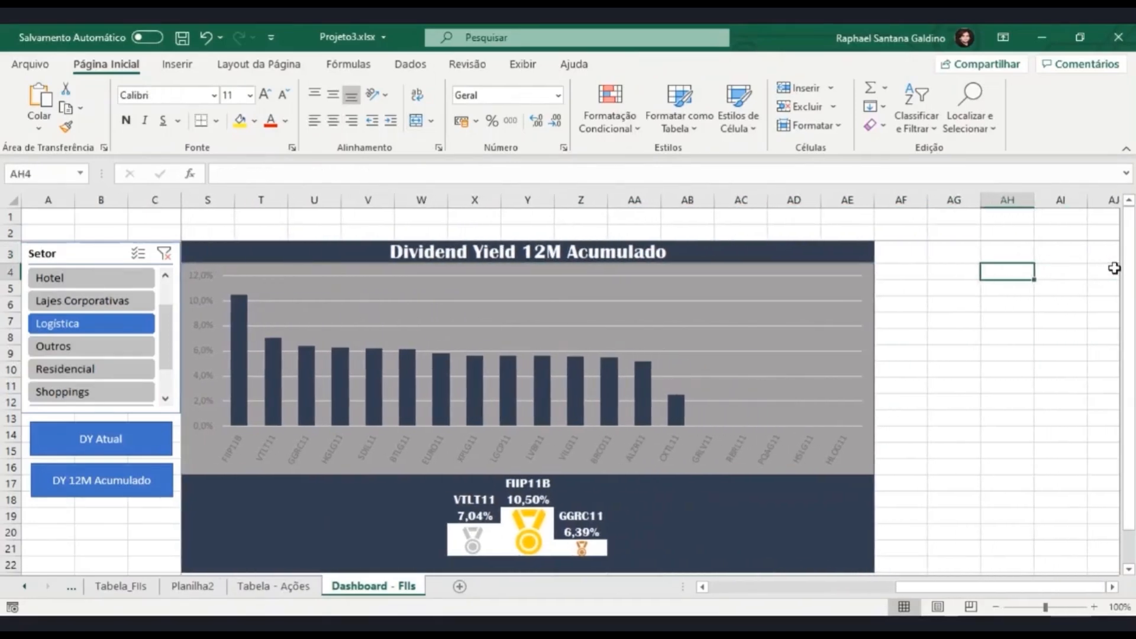
key("ctrl+v")
left_click(1117, 211)
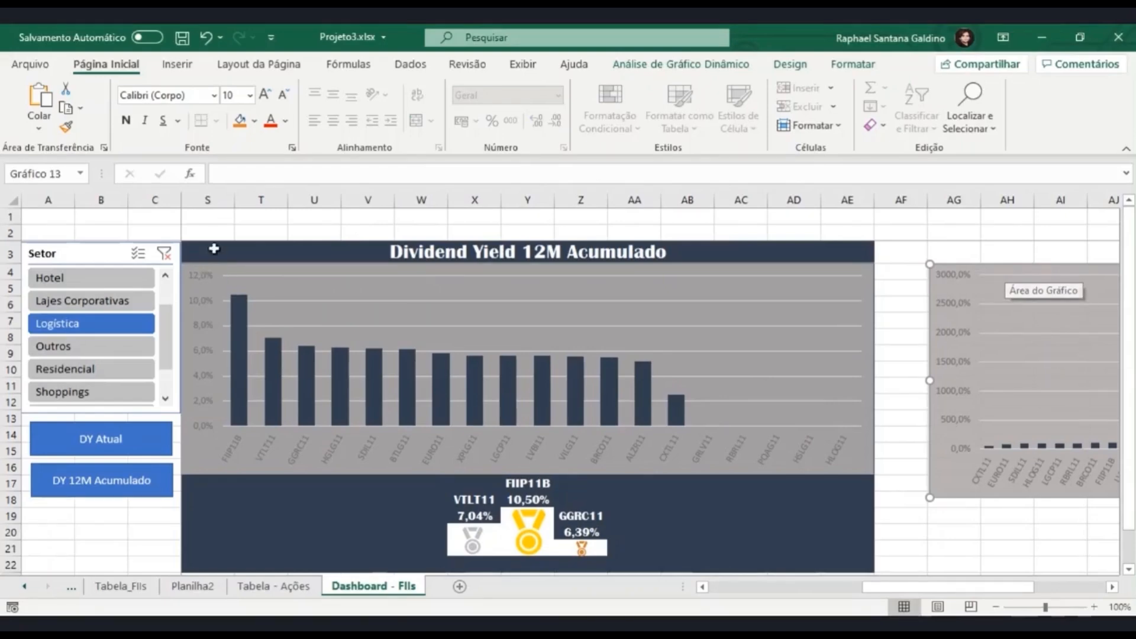
Step: Copy the Dividend Yield 12M Acumulado block S3:AE22 to AG3 and delete the duplicated dividend yield chart from the copy
left_click_drag(216, 249, 799, 515)
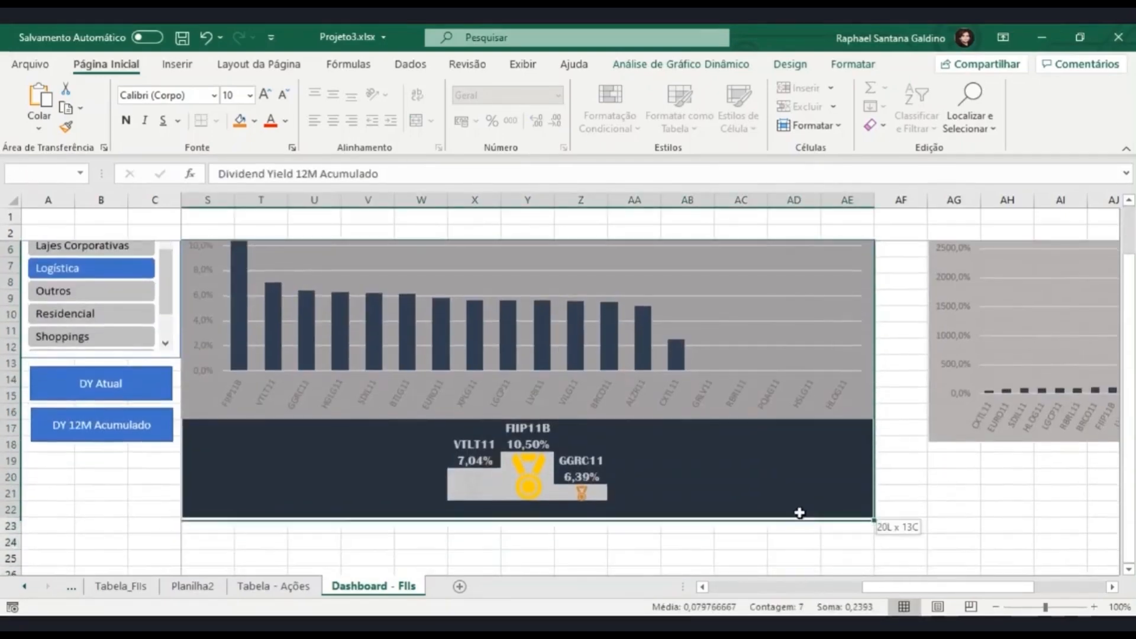
key("ctrl+c")
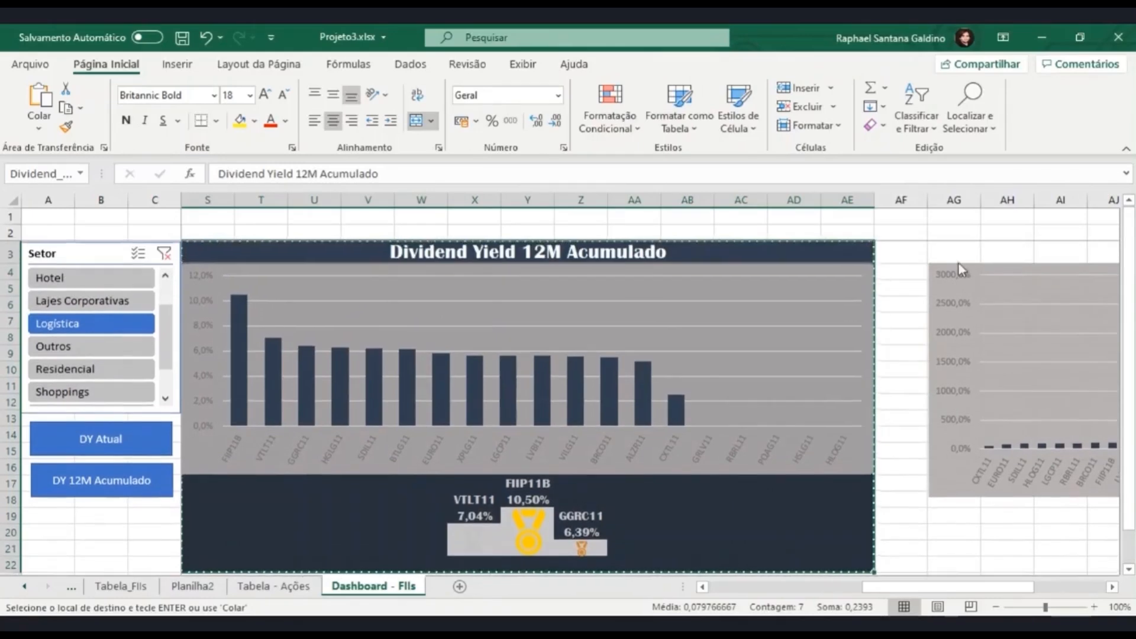
left_click(950, 253)
key("ctrl+v")
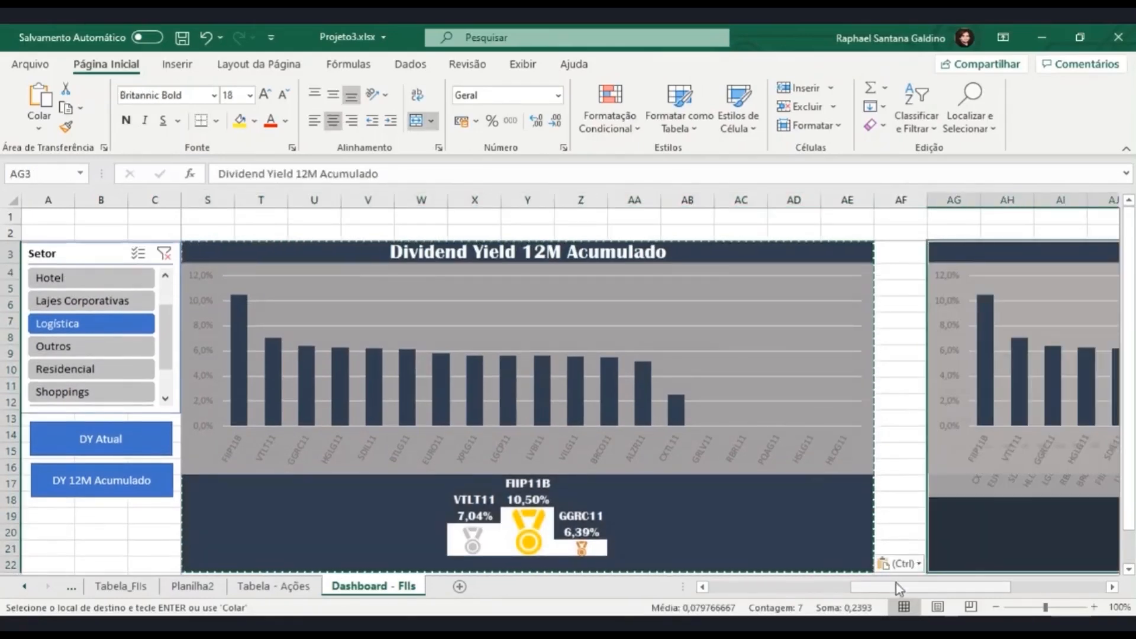
left_click_drag(921, 587, 1016, 586)
left_click(958, 266)
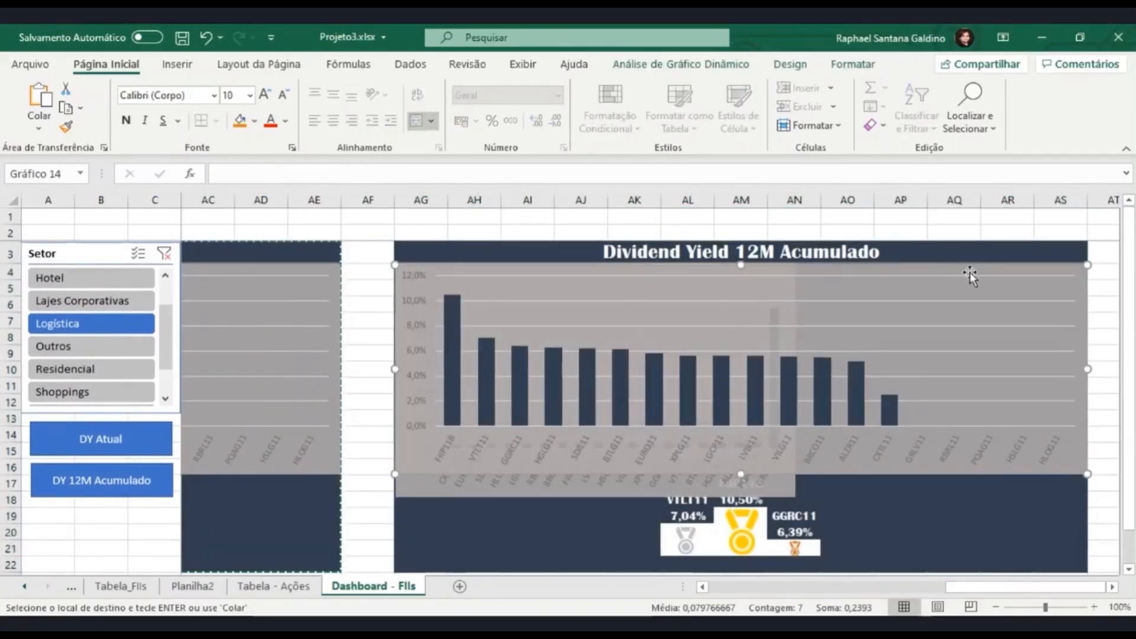
key("Delete")
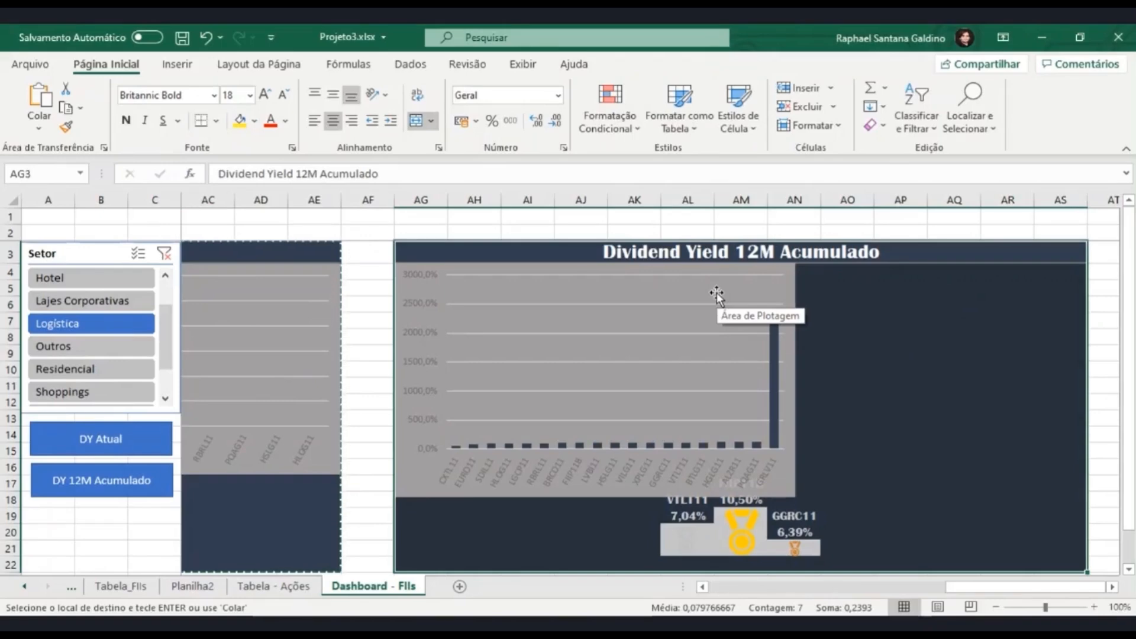
Step: Match the P/VPA chart to the dividend yield chart's size, setting its height to 6,85 cm and width to 22 cm
left_click(332, 453)
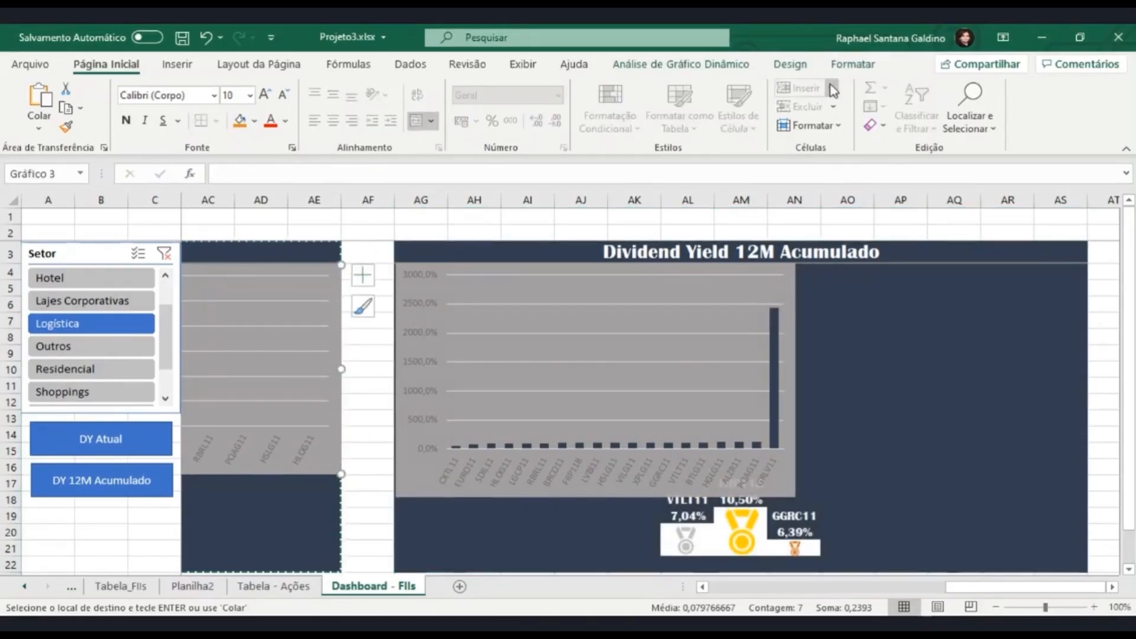
left_click(852, 64)
left_click(1033, 95)
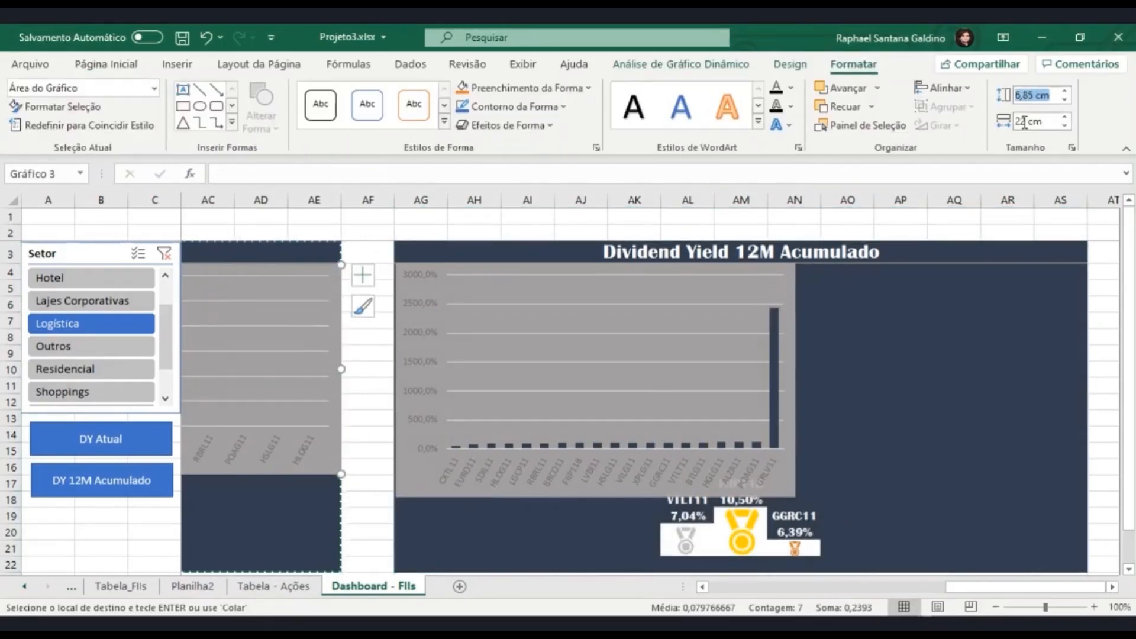
left_click(1025, 123)
left_click(794, 309)
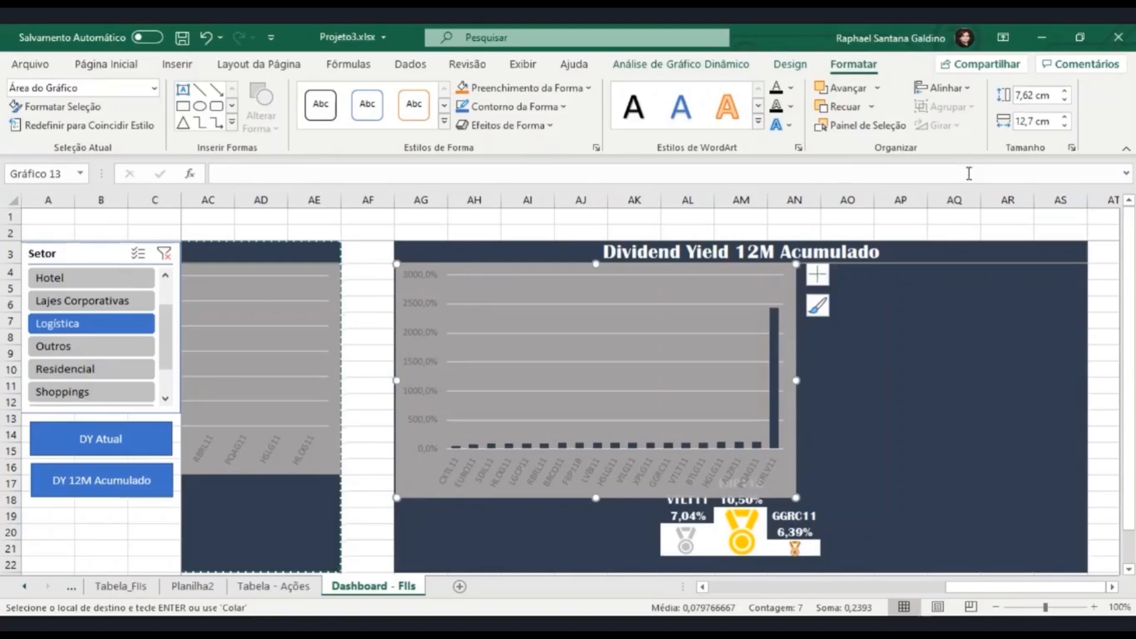
left_click(1047, 95)
type("6,85")
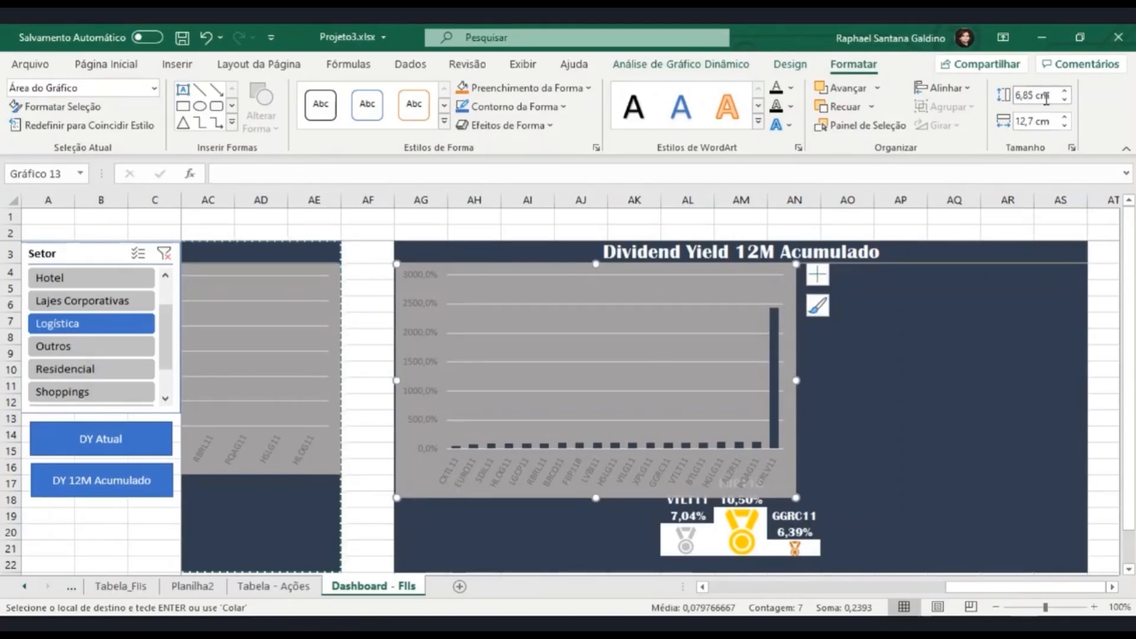
key("Return")
left_click(1035, 121)
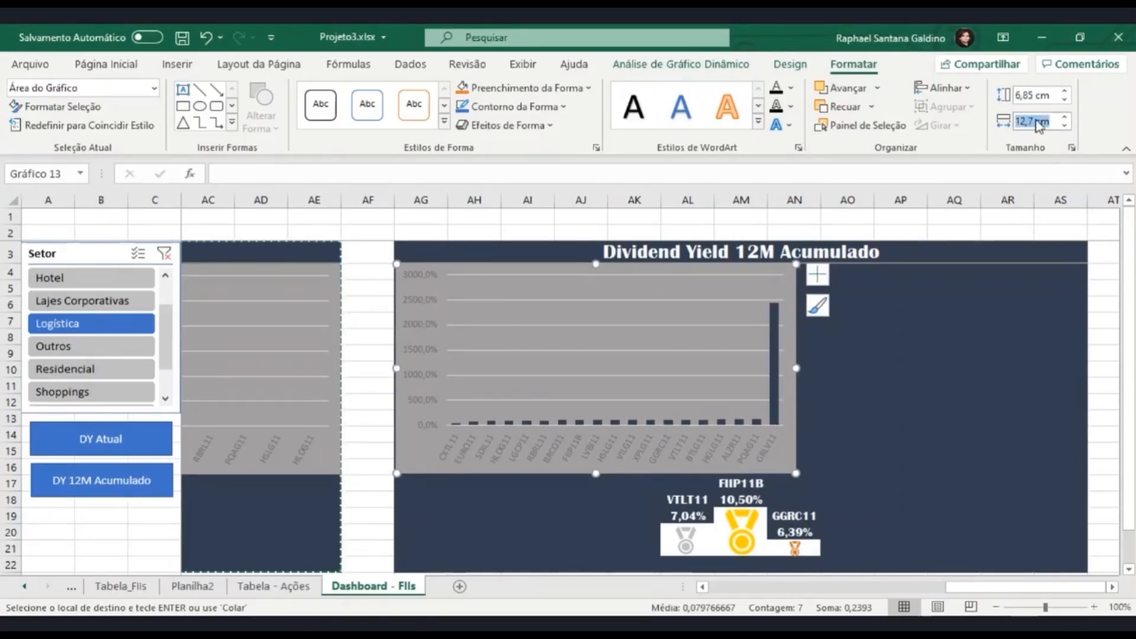
type("22")
key("Return")
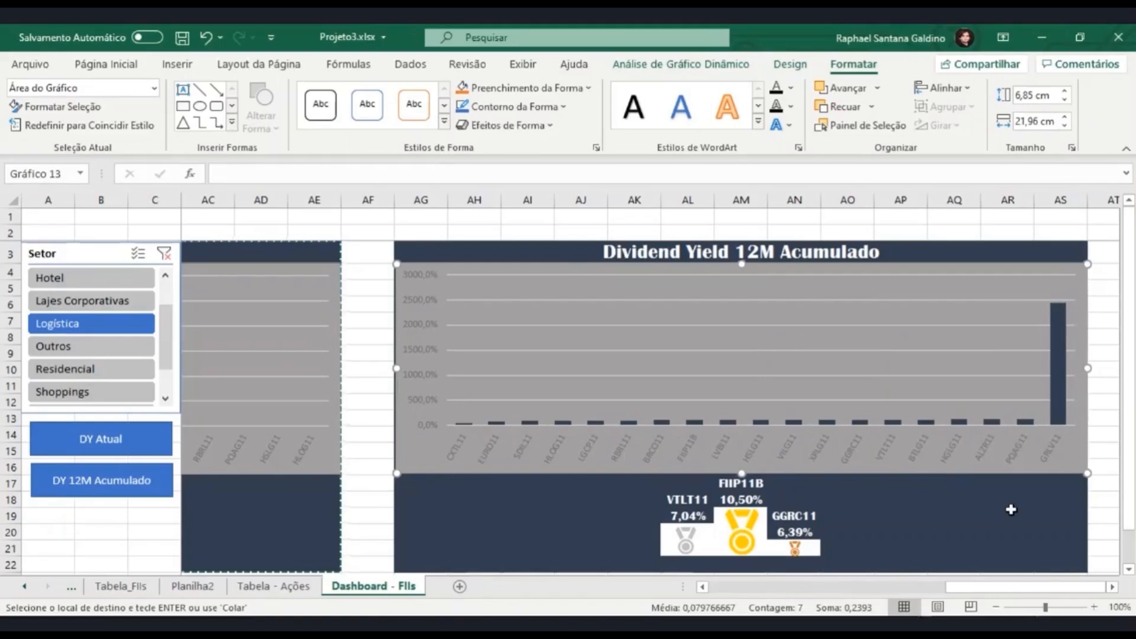
left_click(1009, 515)
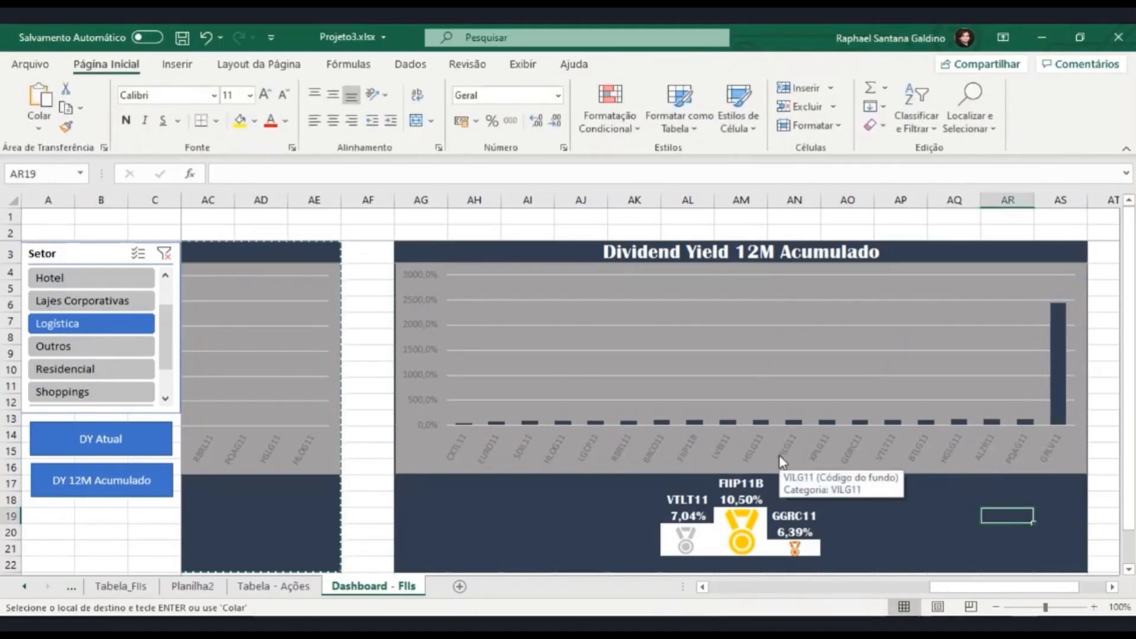
Step: Change the number format of the P/VPA chart's vertical axis to the Número category
left_click(431, 343)
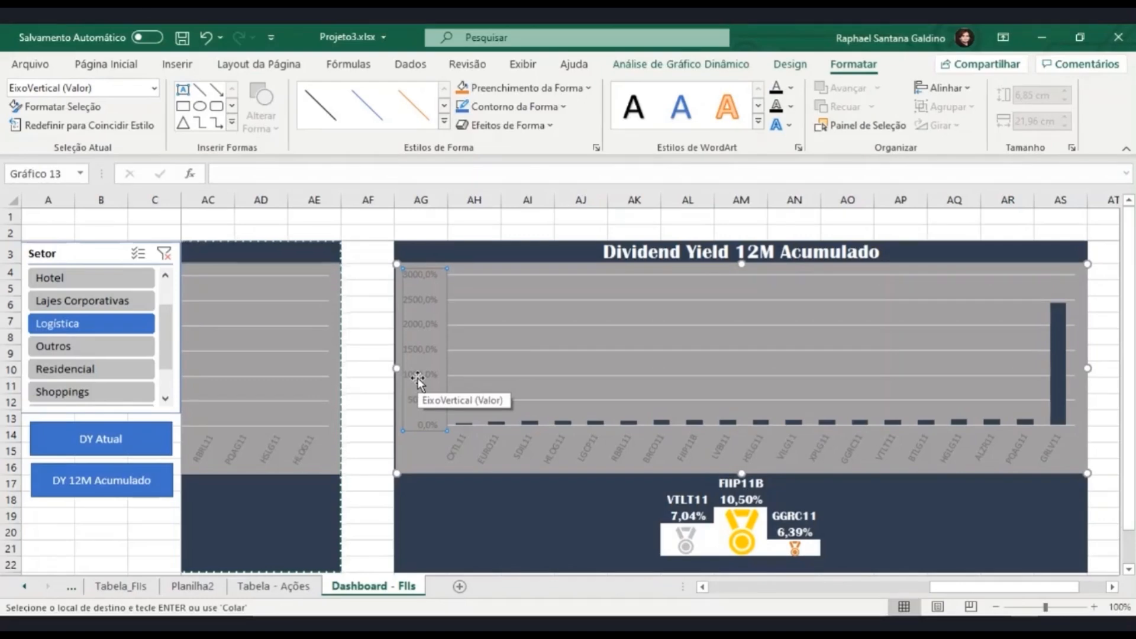
double_click(431, 305)
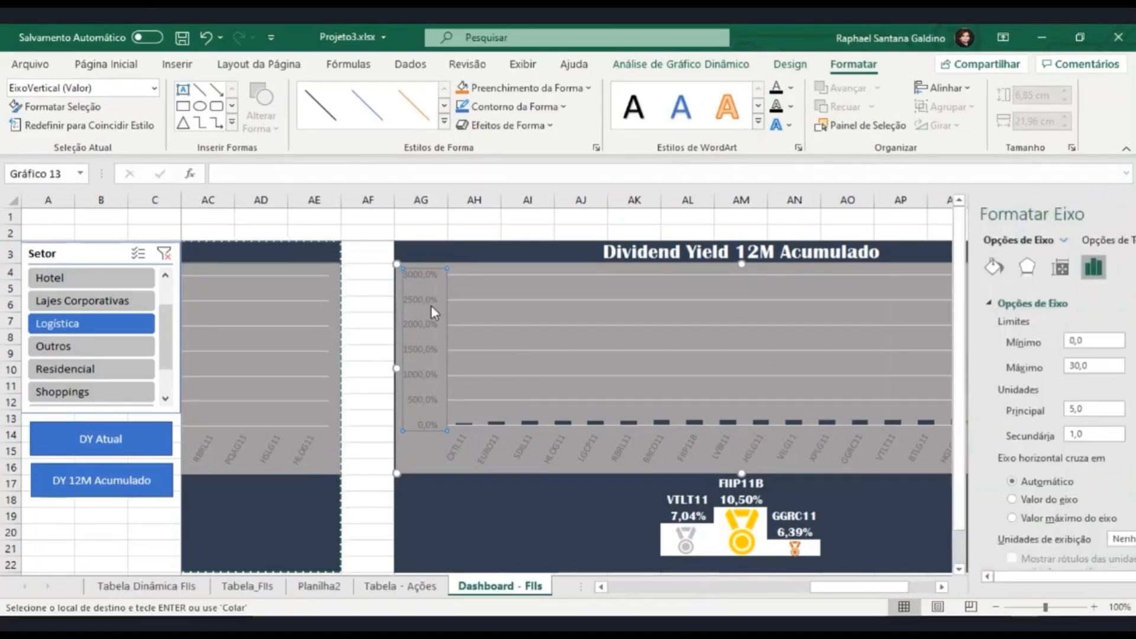
scroll(985, 418, "down", 3)
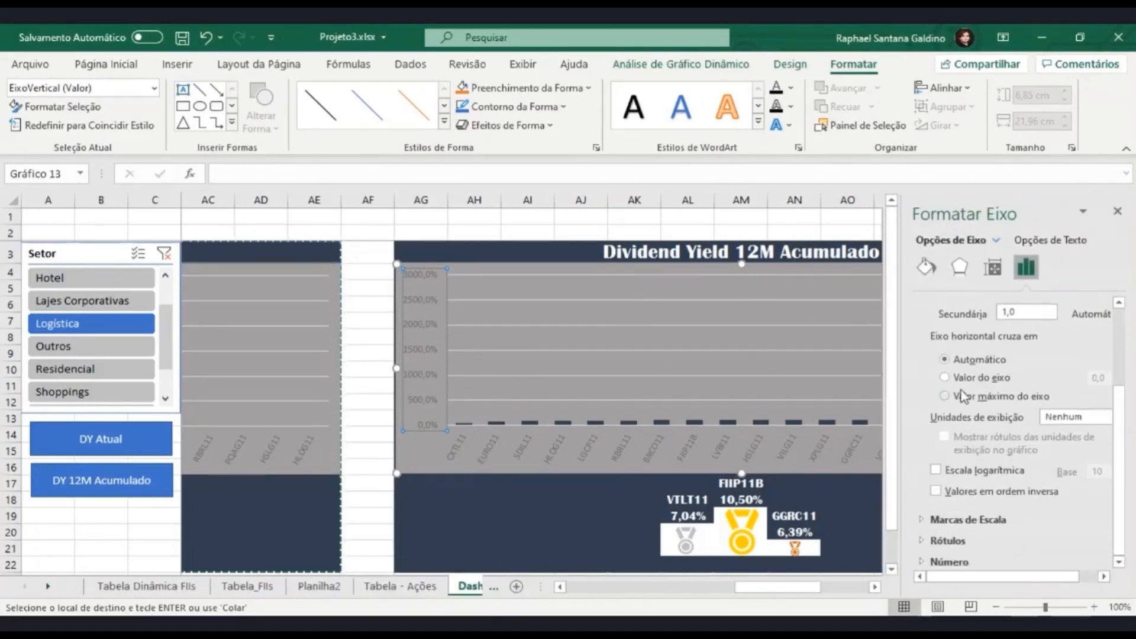
left_click(949, 561)
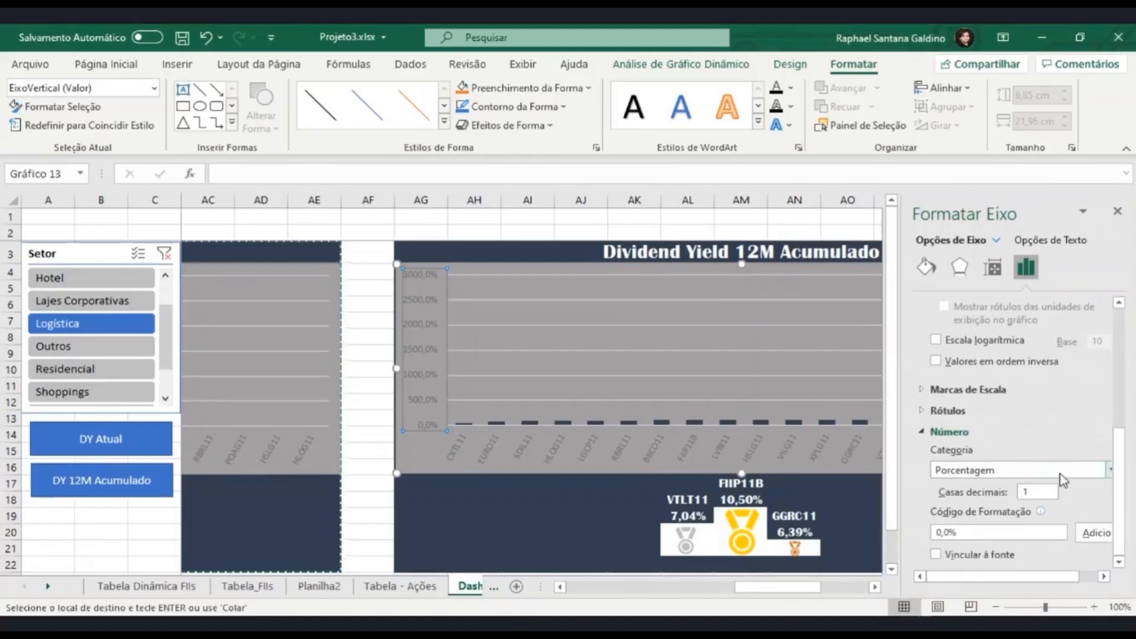
left_click(1061, 479)
left_click(1004, 298)
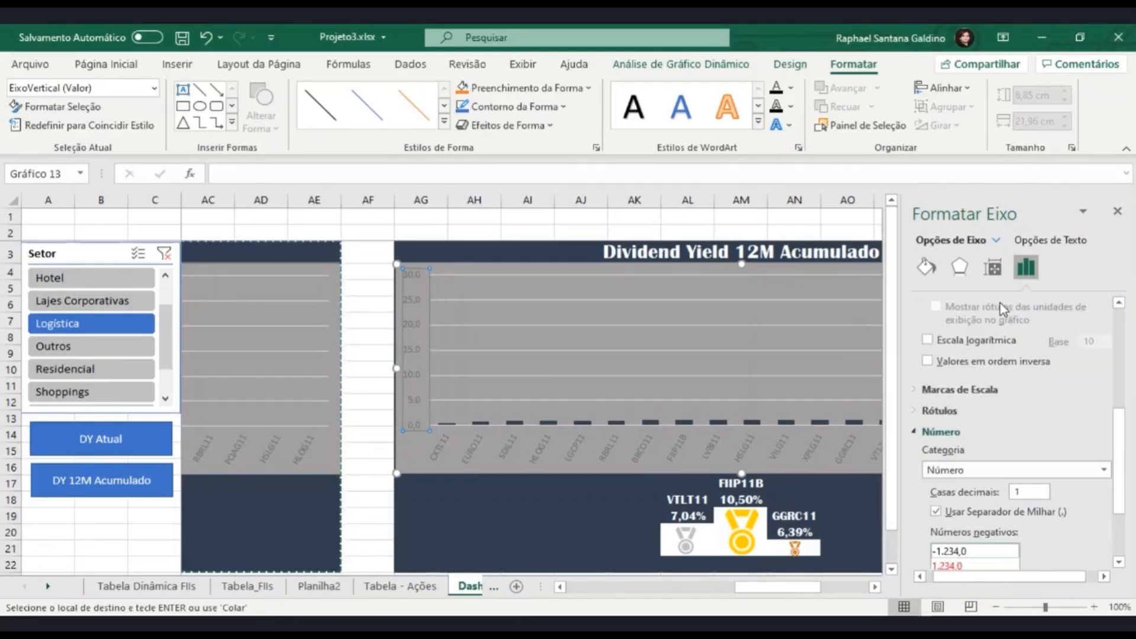
scroll(1074, 408, "up", 5)
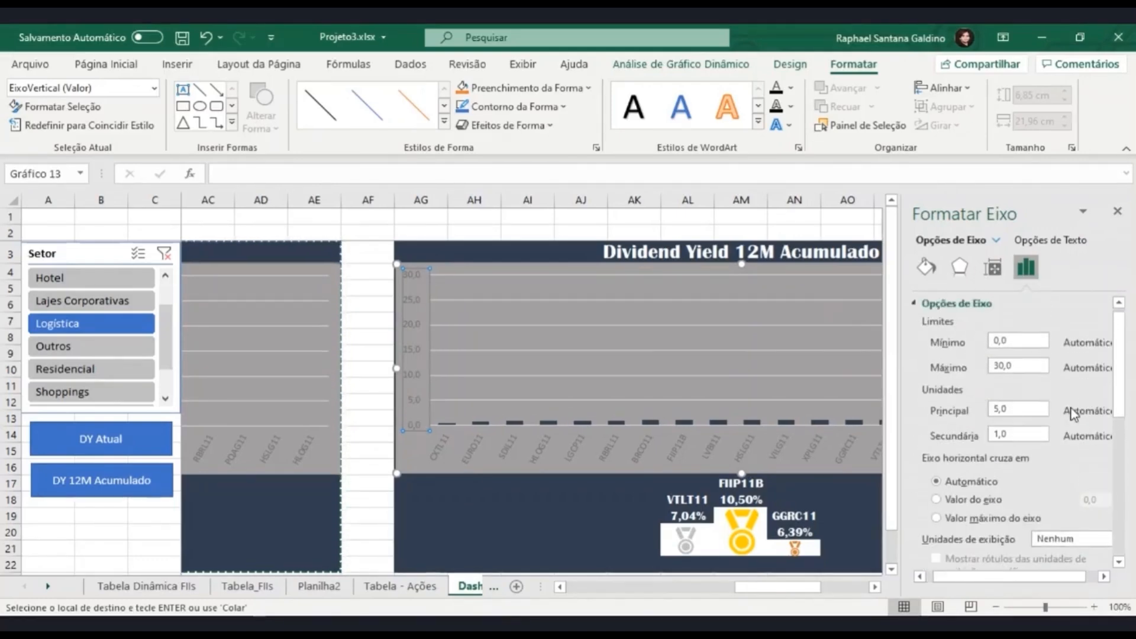
left_click(414, 232)
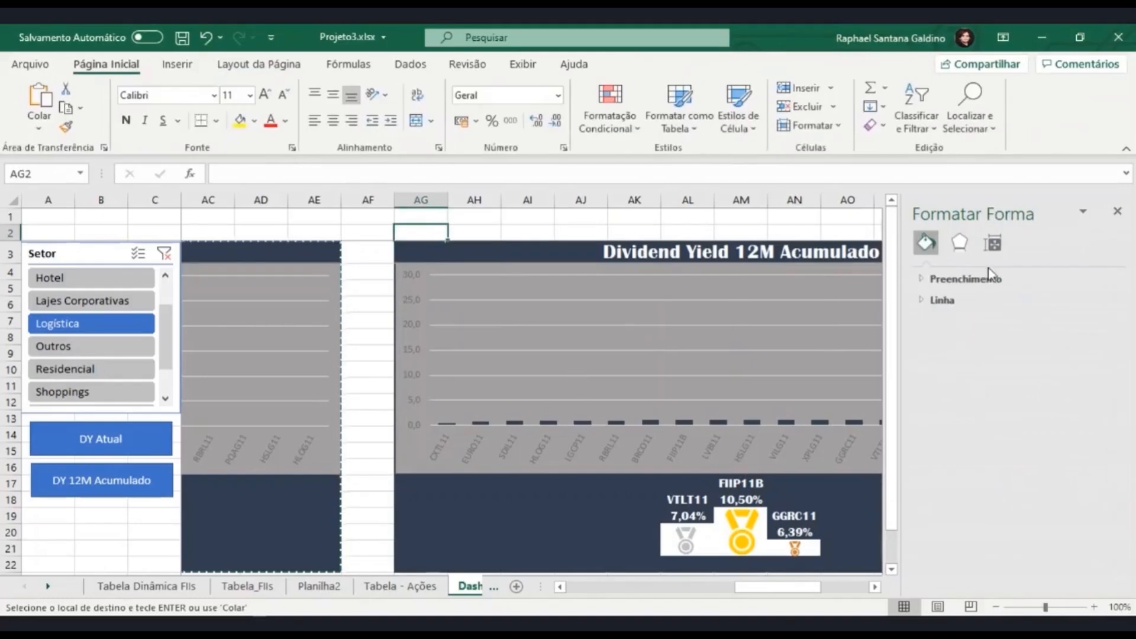
left_click(1117, 212)
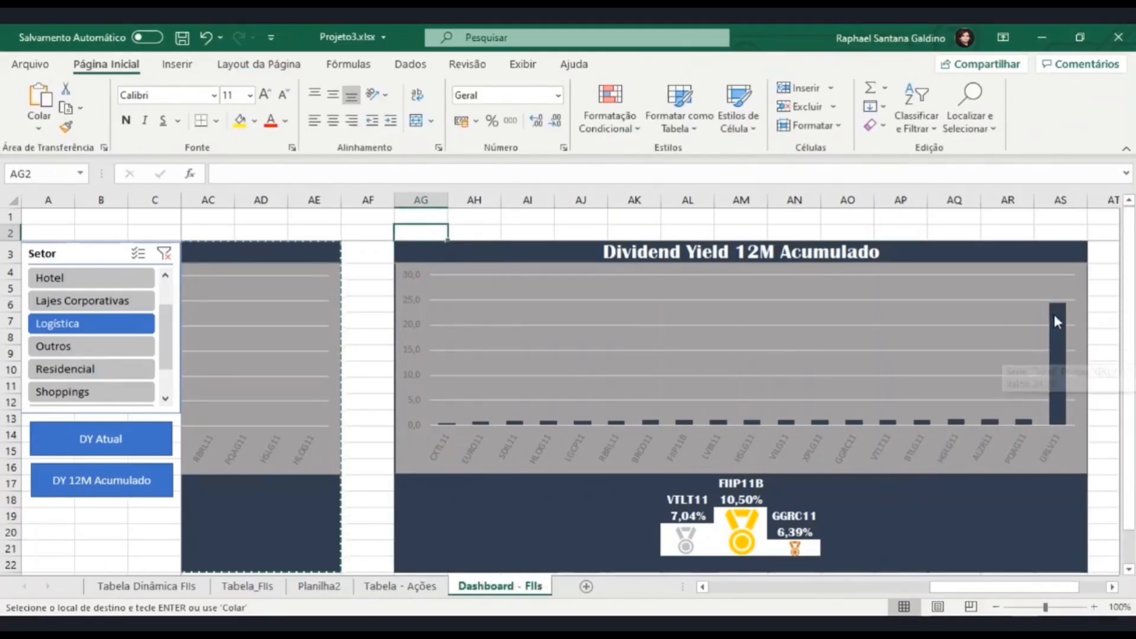
Step: Set the maximum limit of the P/VPA chart's vertical axis to 5
mouse_move(1051, 391)
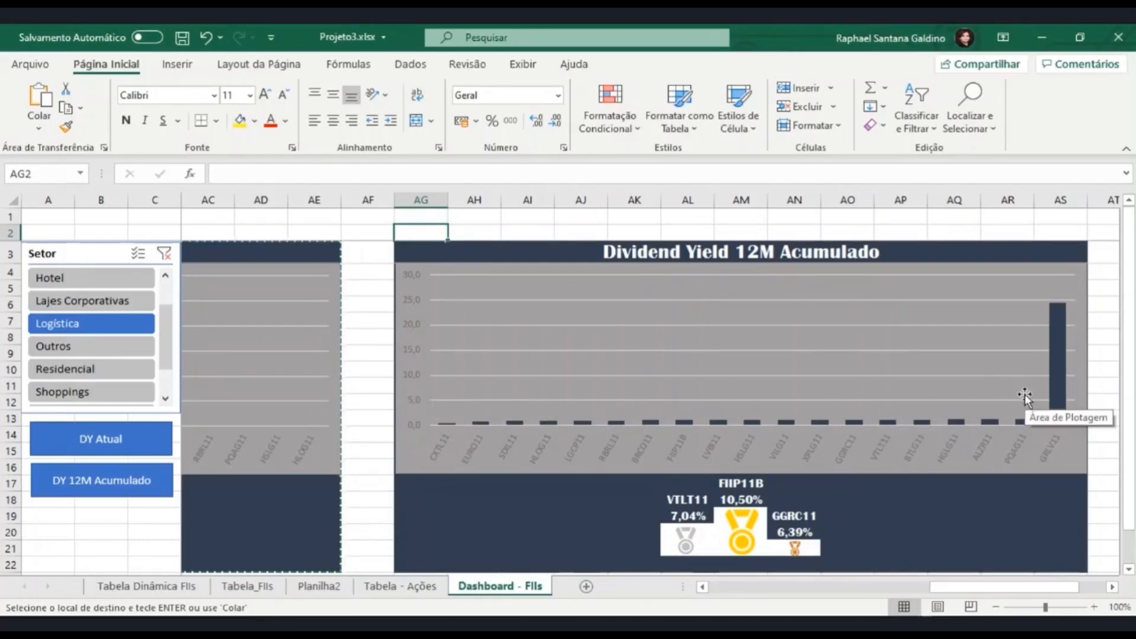
double_click(414, 374)
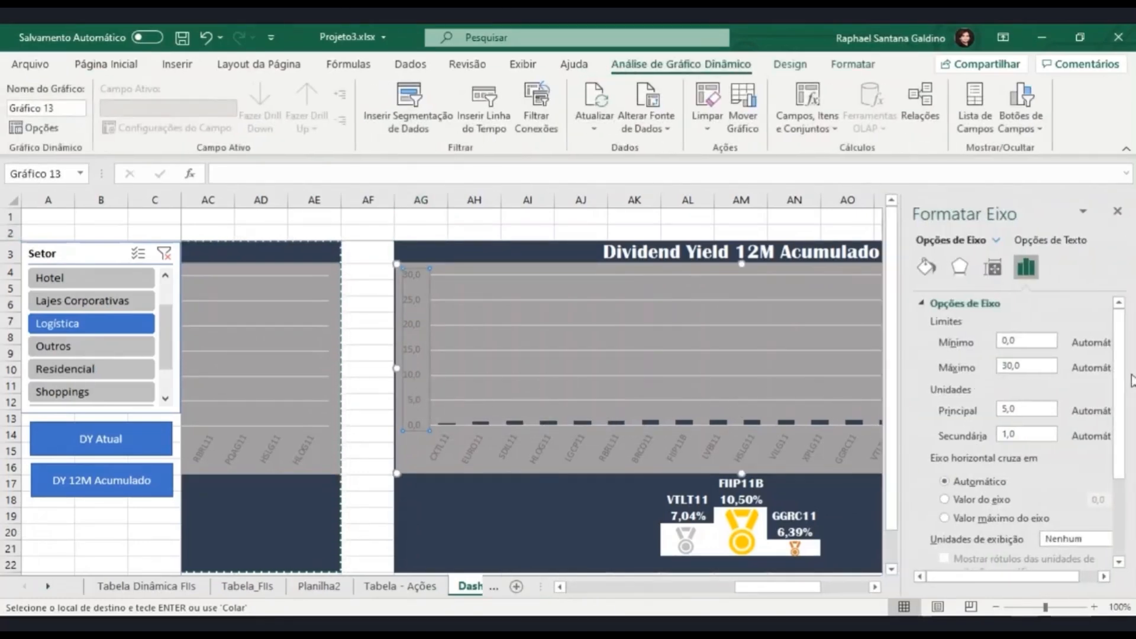
double_click(1041, 366)
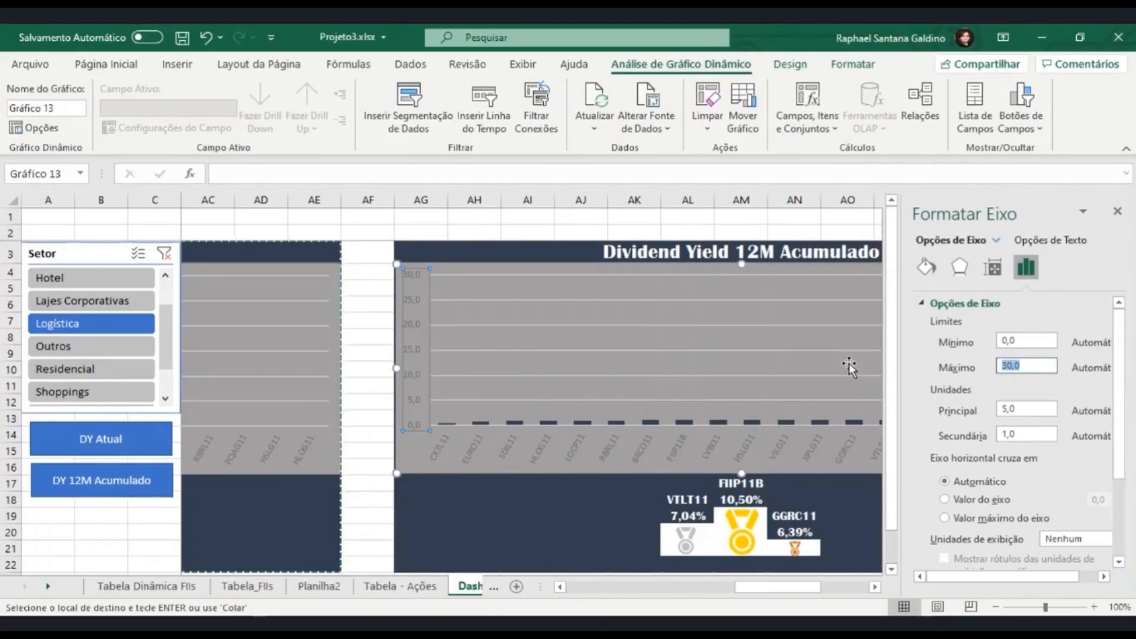
type("5")
key("Return")
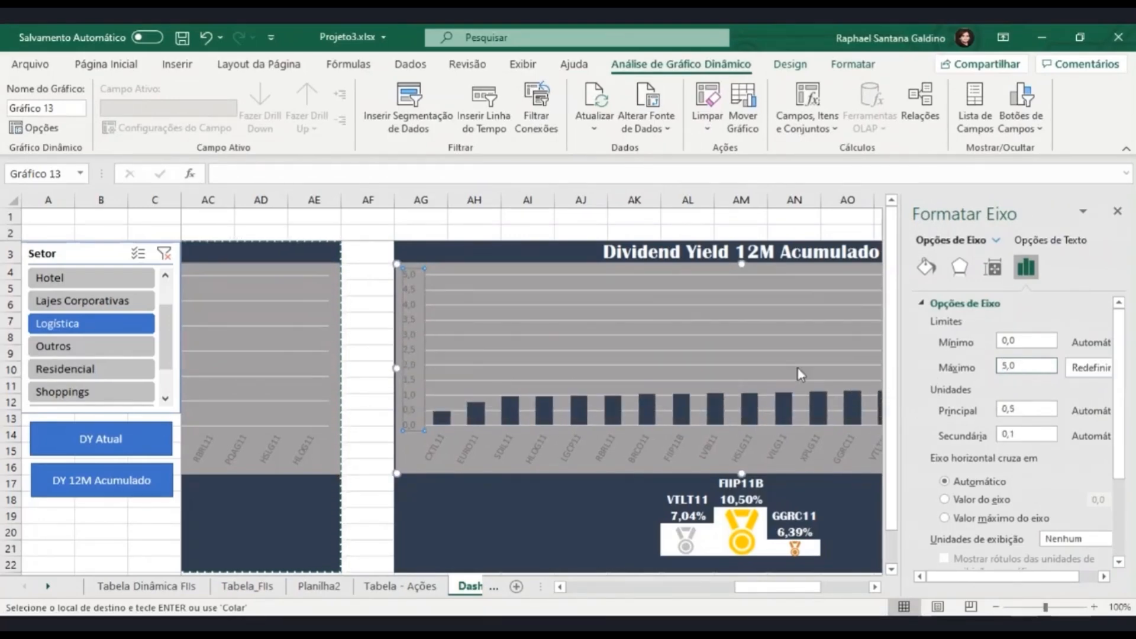
left_click(1117, 212)
mouse_move(1065, 290)
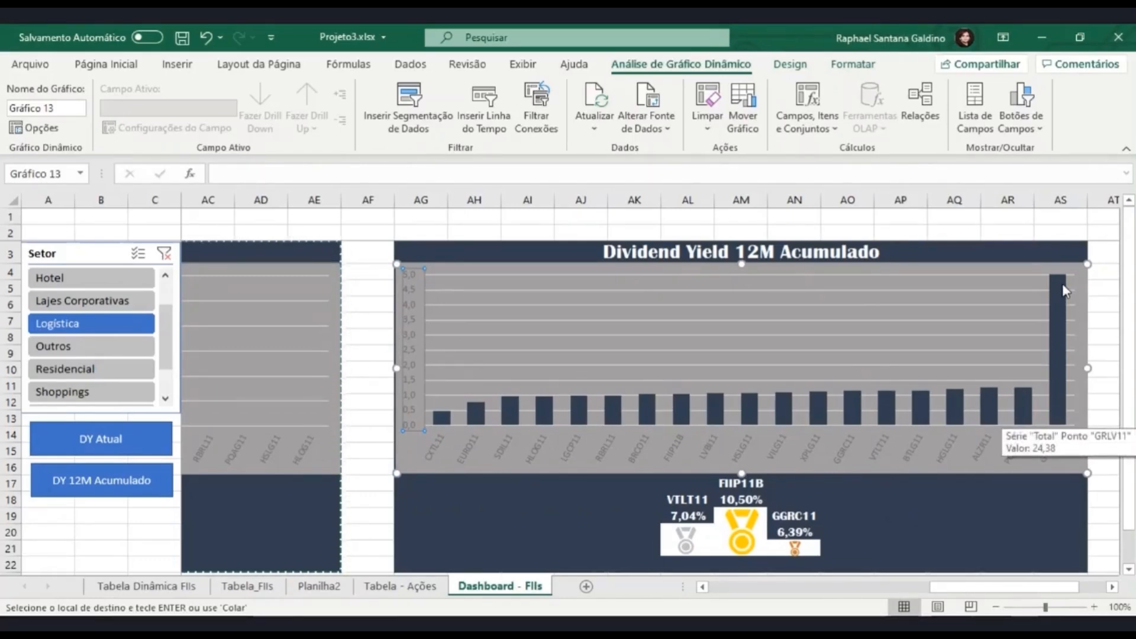
left_click(1061, 411)
left_click(1080, 313)
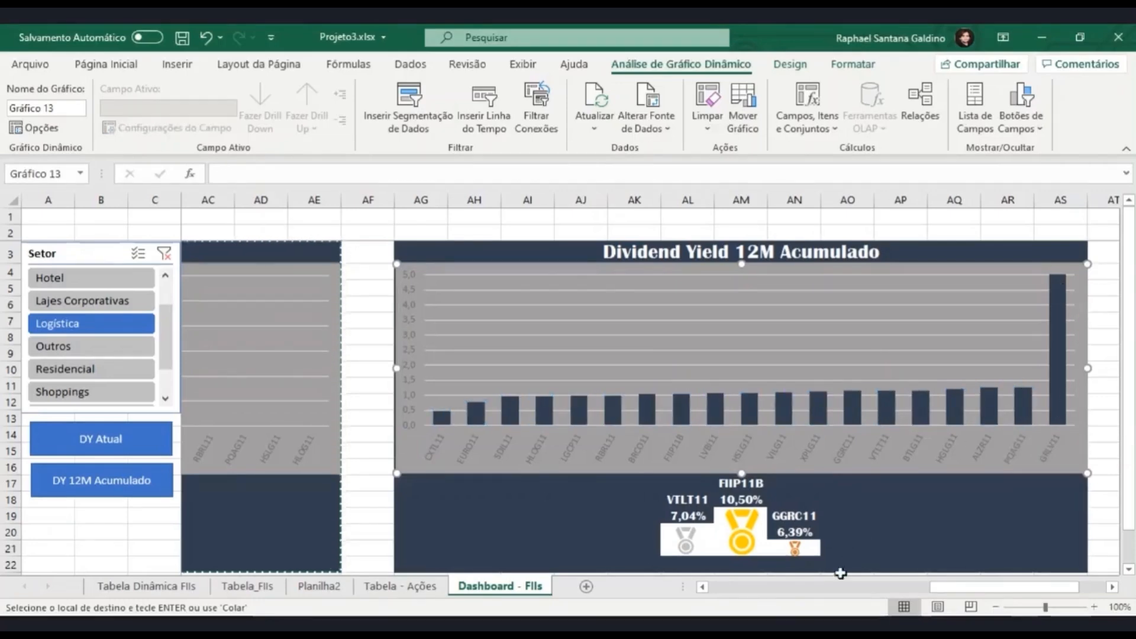
Step: Try showing data labels on the P/VPA chart's columns and remove them again
left_click(1098, 270)
left_click(1002, 276)
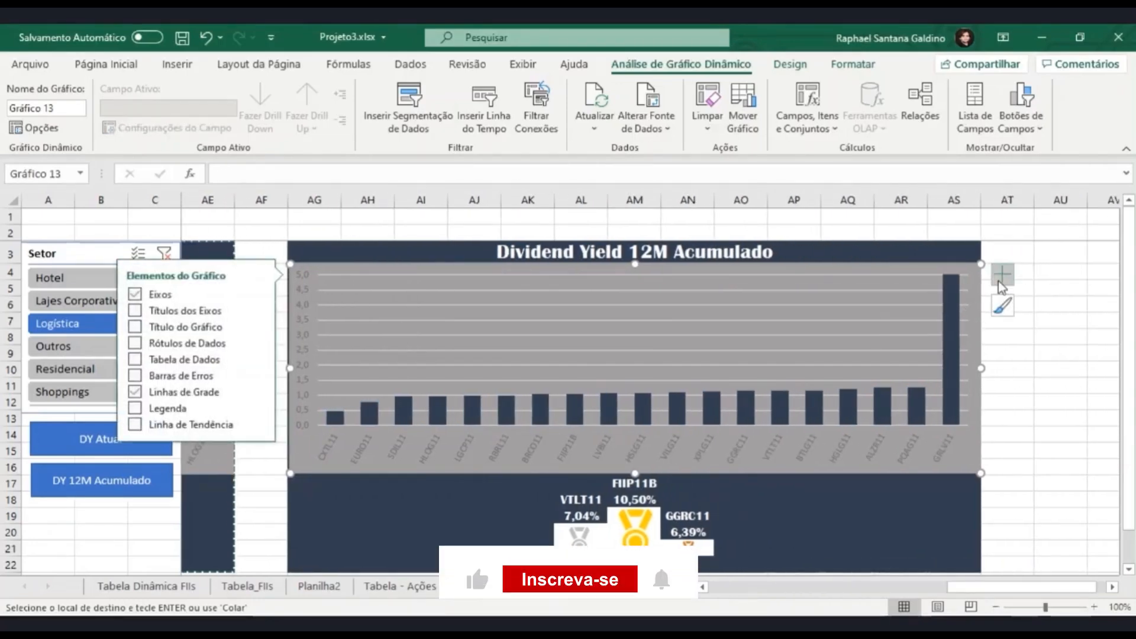
left_click(135, 343)
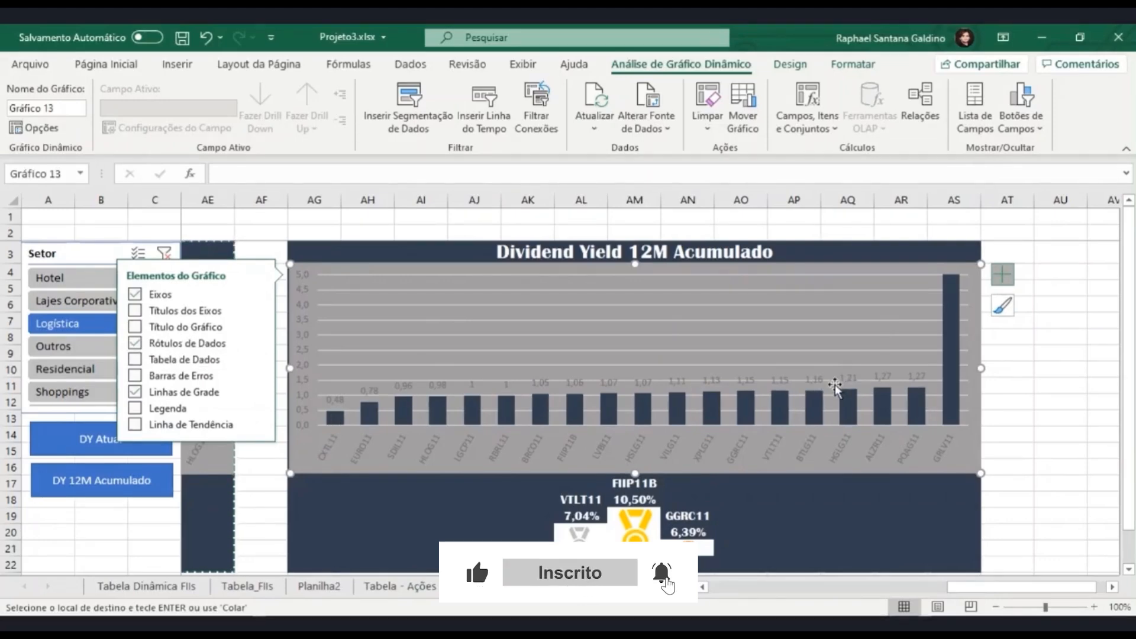
left_click(135, 343)
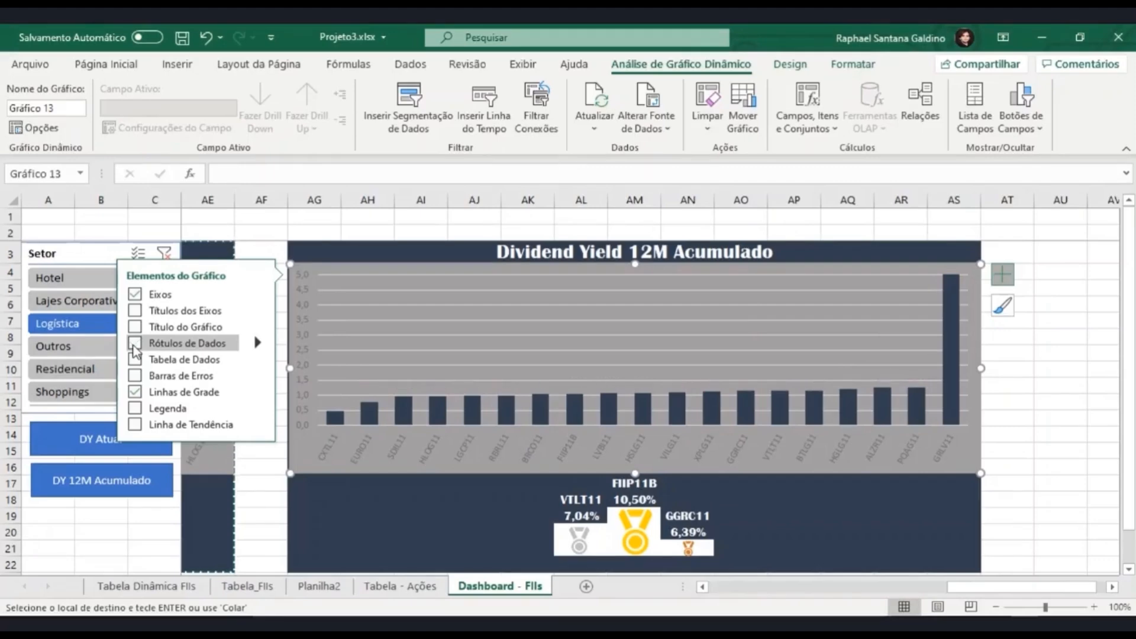
Step: Replace the copied block's title in AG3 with P/VP
double_click(782, 251)
left_click_drag(783, 252, 303, 245)
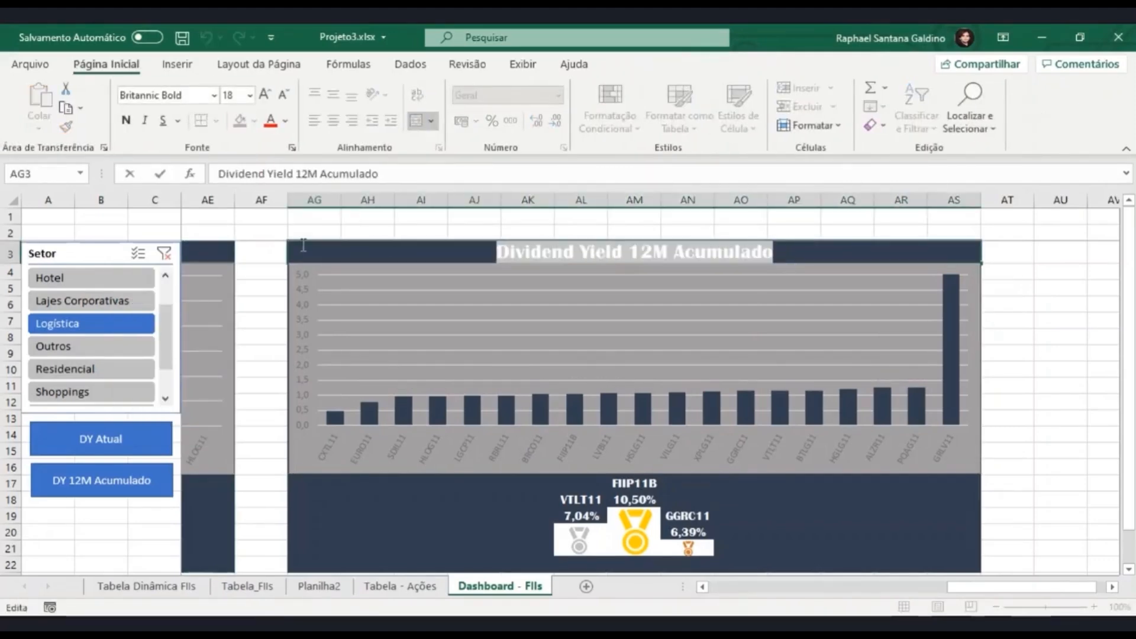
type("P/VP")
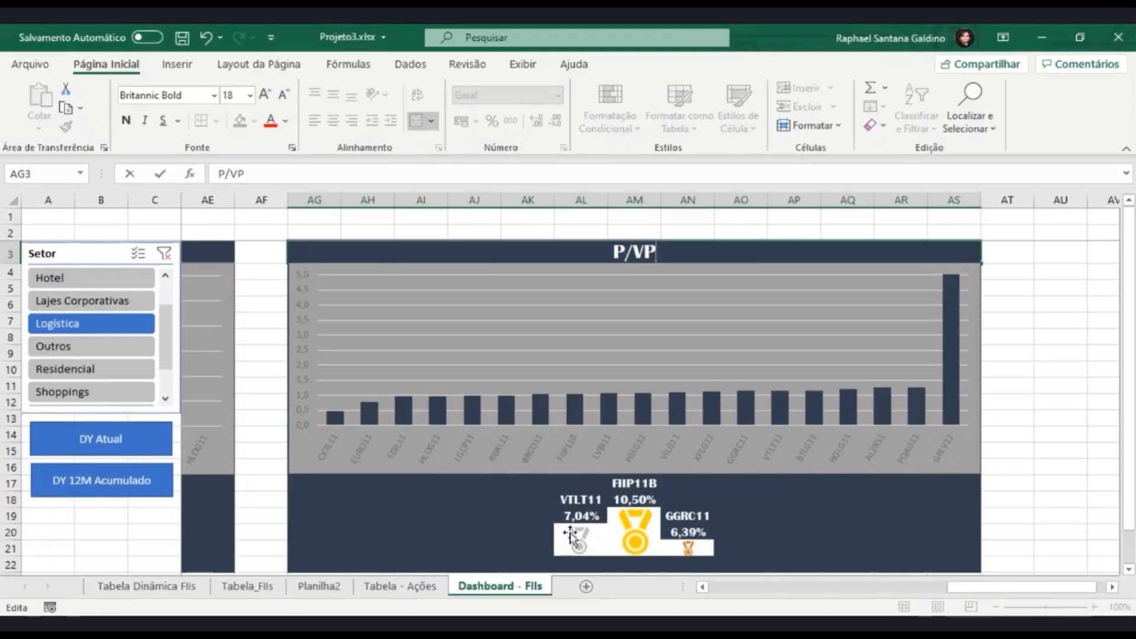
key("Return")
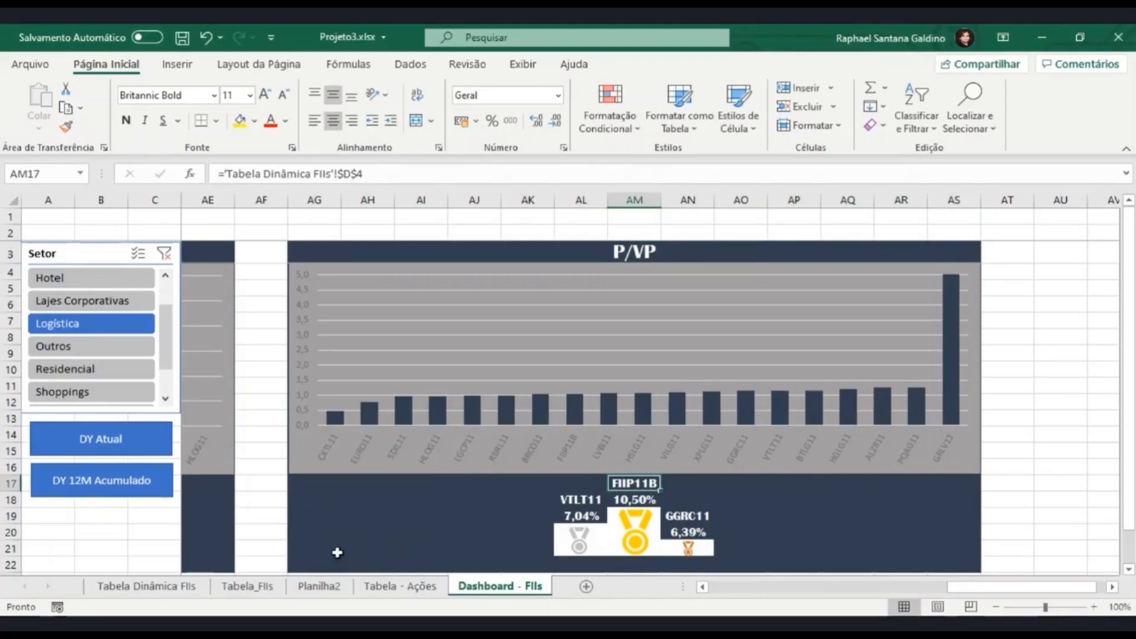
Step: Relink the first-place fund name in AM17 to cell $G$4 of the Tabela Dinâmica FIIs sheet, the P/VPA pivot's top fund
left_click(146, 586)
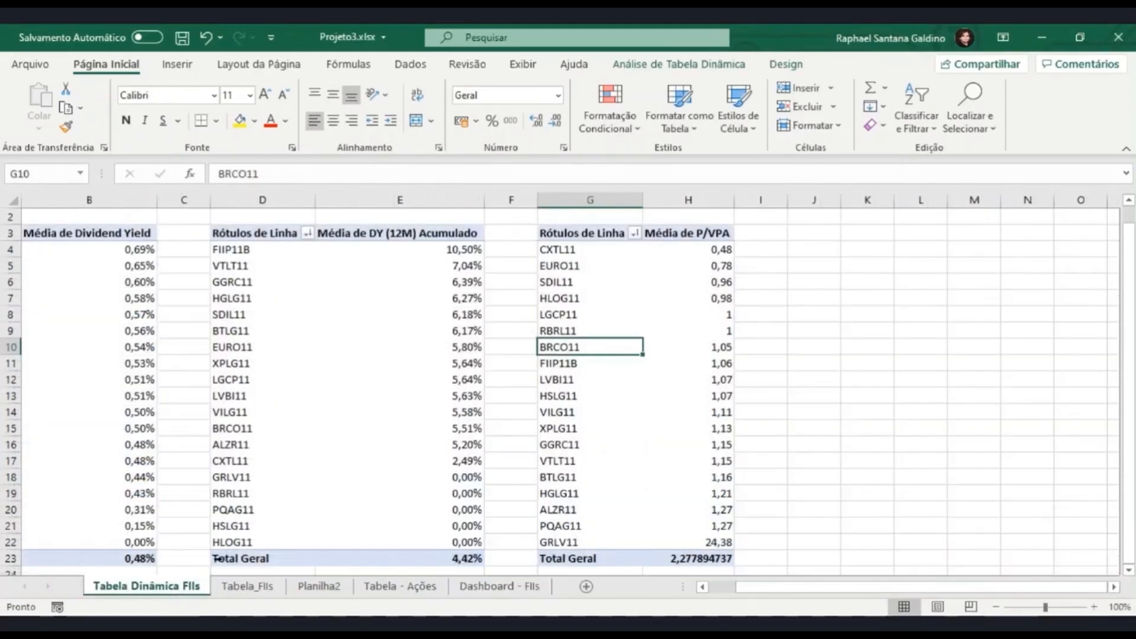
left_click(283, 253)
left_click(387, 251)
left_click(578, 251)
left_click(690, 251)
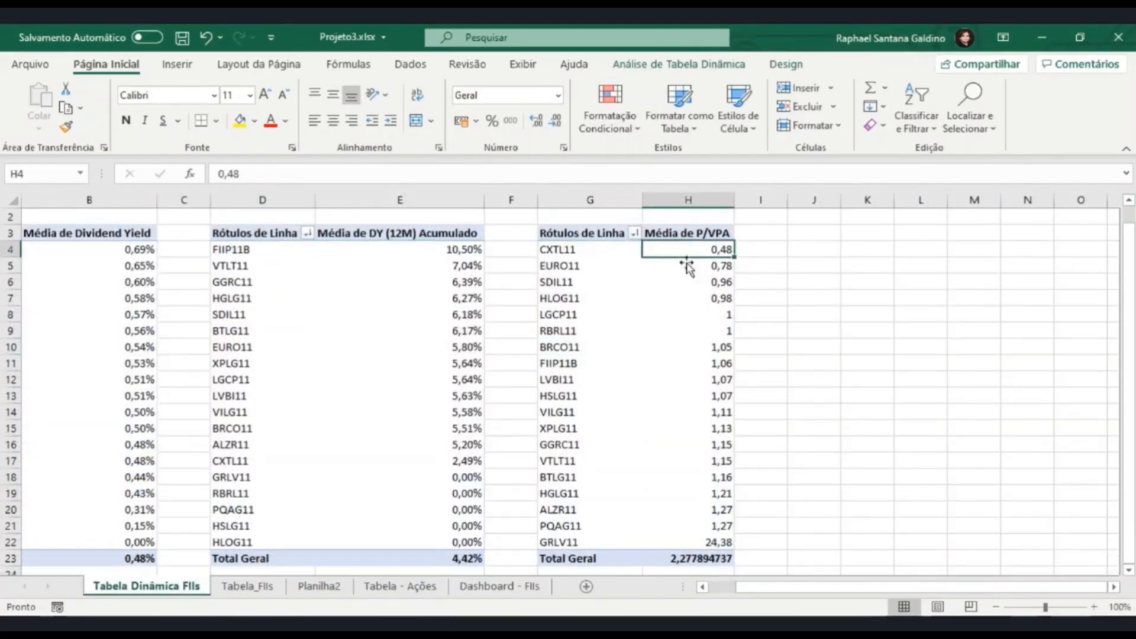
left_click(499, 586)
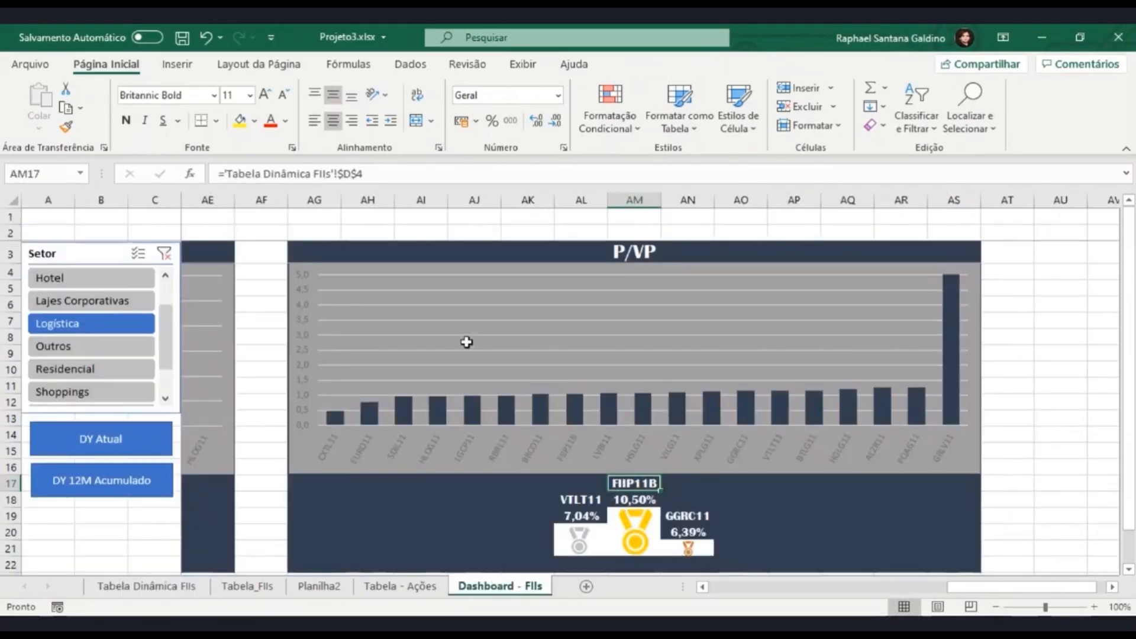
left_click(350, 173)
key("BackSpace")
type("G")
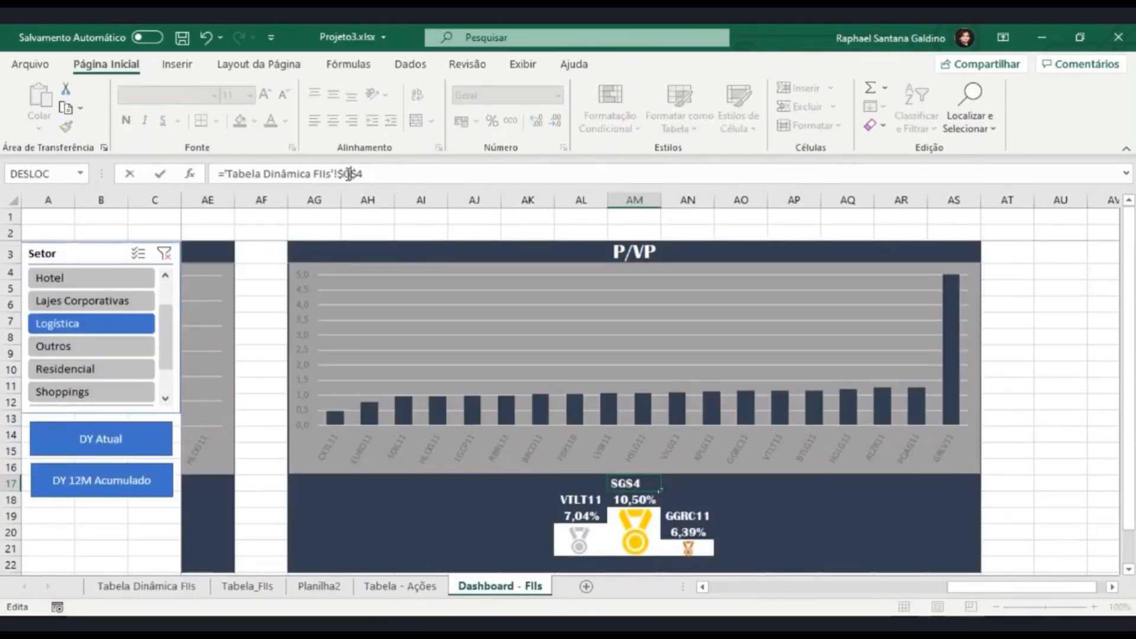
key("Return")
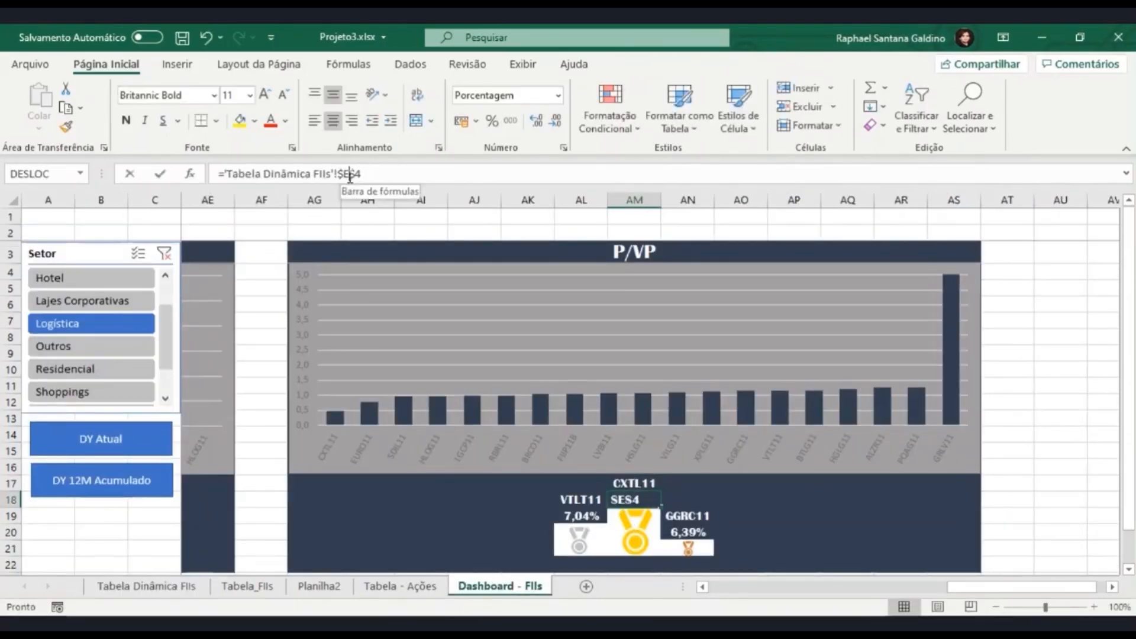
Step: Relink the first-place value in AM18 to cell $H$4 of the Tabela Dinâmica FIIs sheet
left_click(350, 174)
key("BackSpace")
type("H")
key("Return")
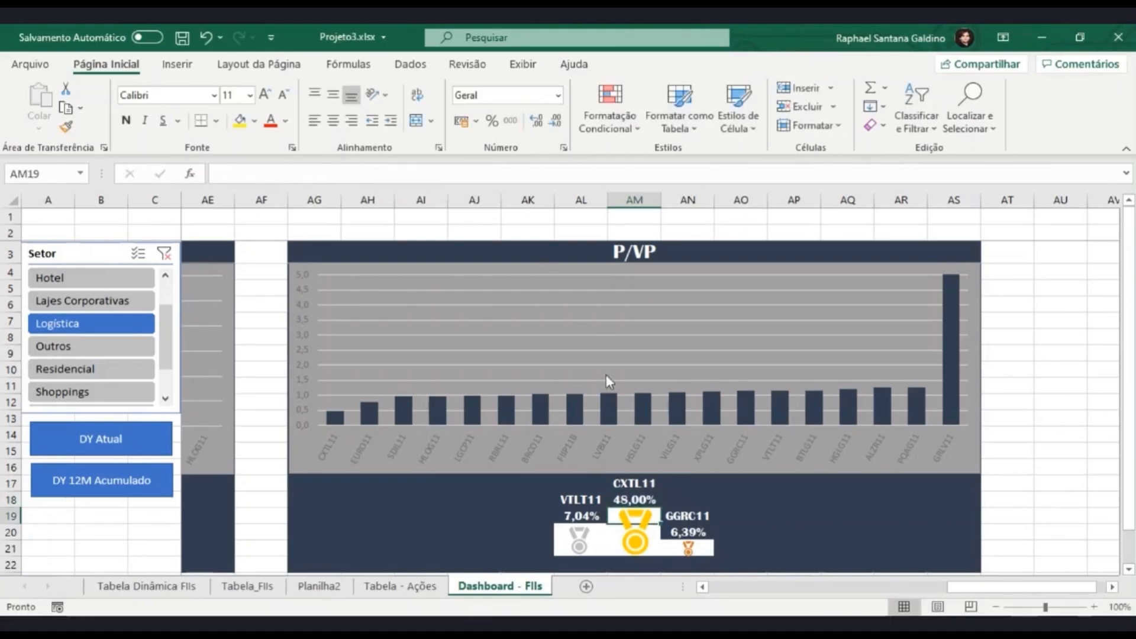
Step: Copy the first-place name and value cells AM17:AM18 over the second-place cells at AL18 and the third-place cells at AN19
left_click_drag(631, 480, 633, 500)
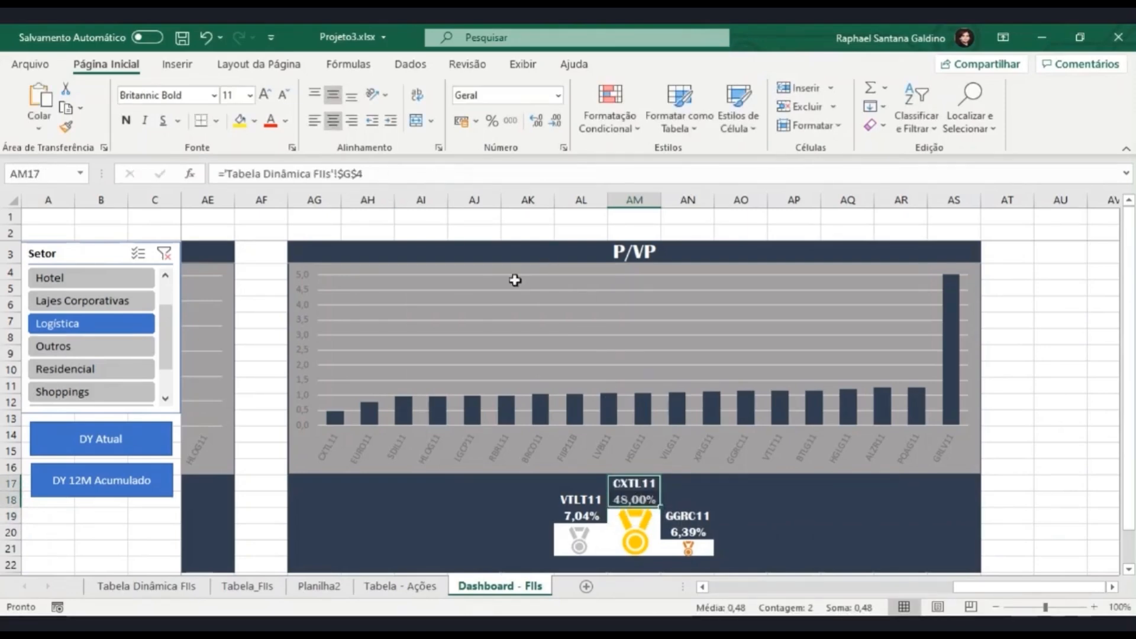
key("ctrl+c")
left_click(583, 500)
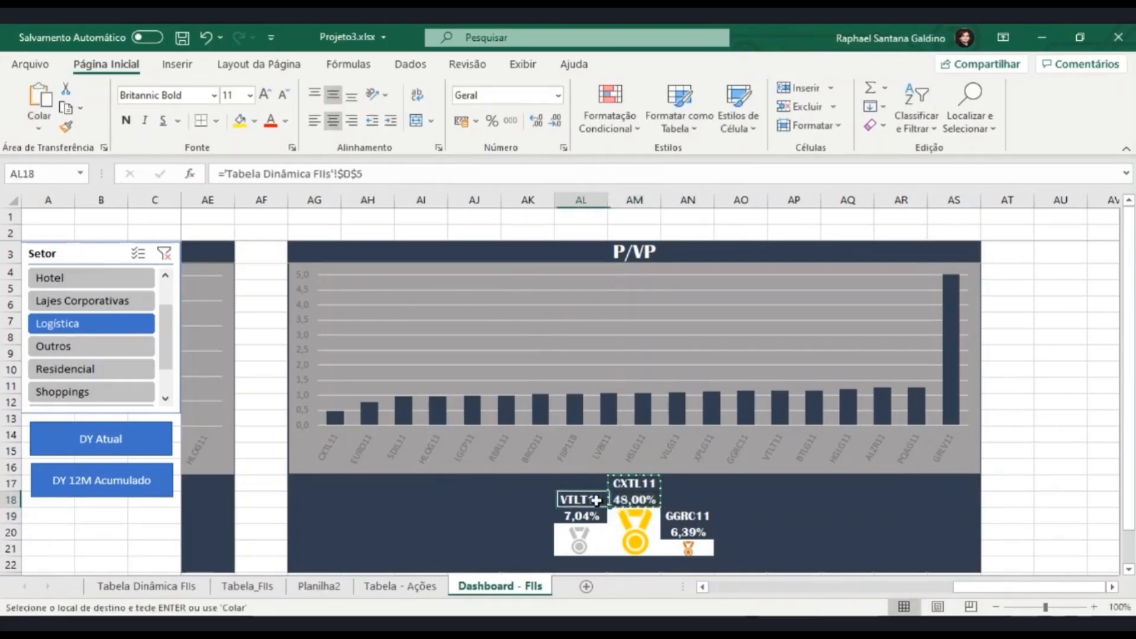
key("ctrl+v")
left_click(702, 515)
key("ctrl+v")
Step: Point the second-place name in AL18 to $G$5 and its value in AL19 to $H$5 of the Tabela Dinâmica FIIs sheet
double_click(582, 500)
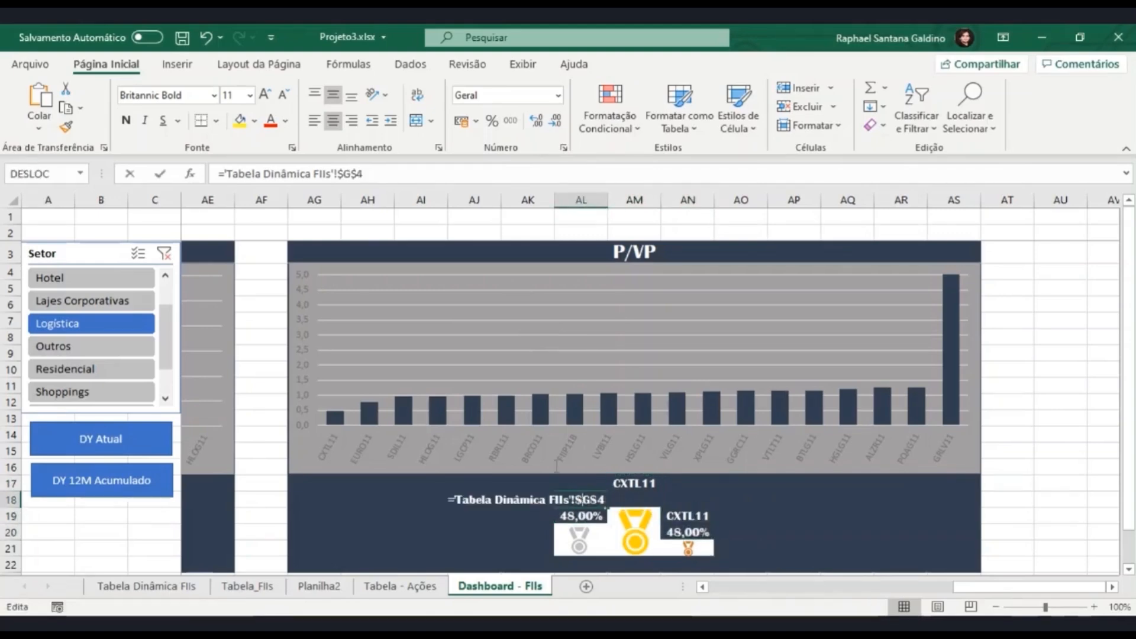
left_click(386, 177)
key("BackSpace")
type("5")
key("Return")
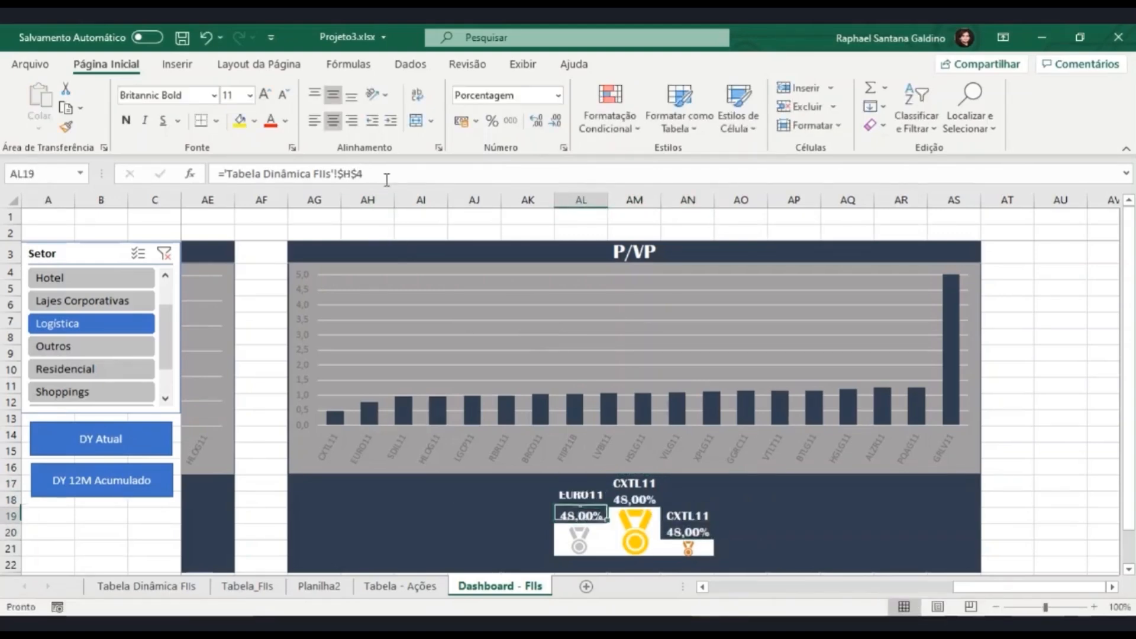
left_click(387, 178)
key("BackSpace")
type("5")
key("Return")
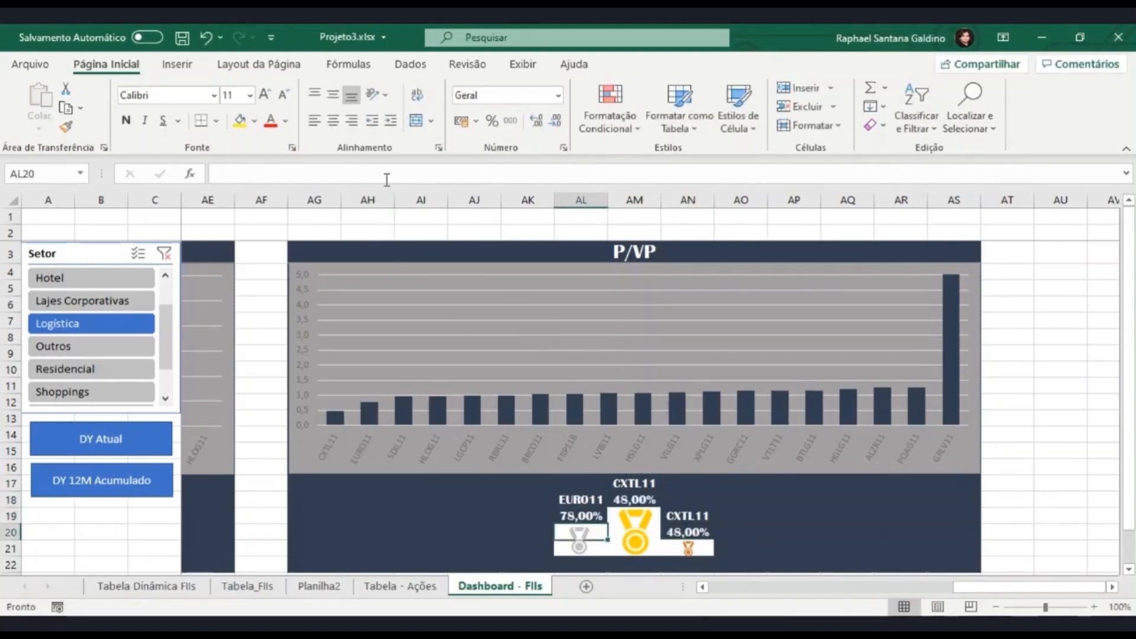
Step: Point the third-place name in AN19 to $G$6 and its value in AN20 to $H$6 of the Tabela Dinâmica FIIs sheet
left_click(700, 517)
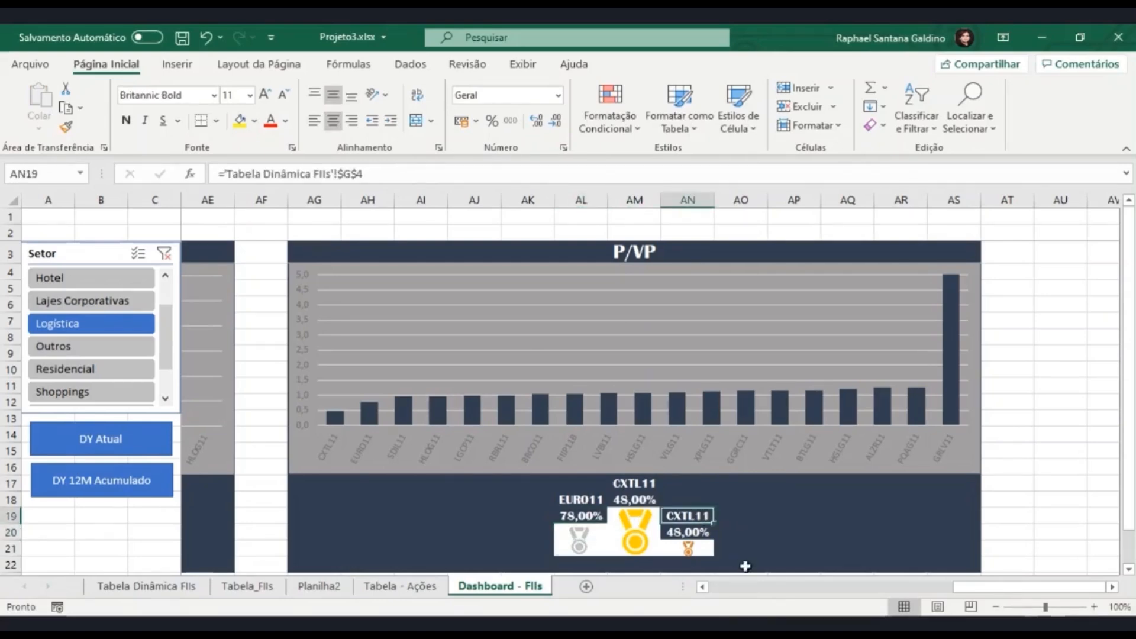
left_click(375, 172)
key("BackSpace")
type("6")
key("Return")
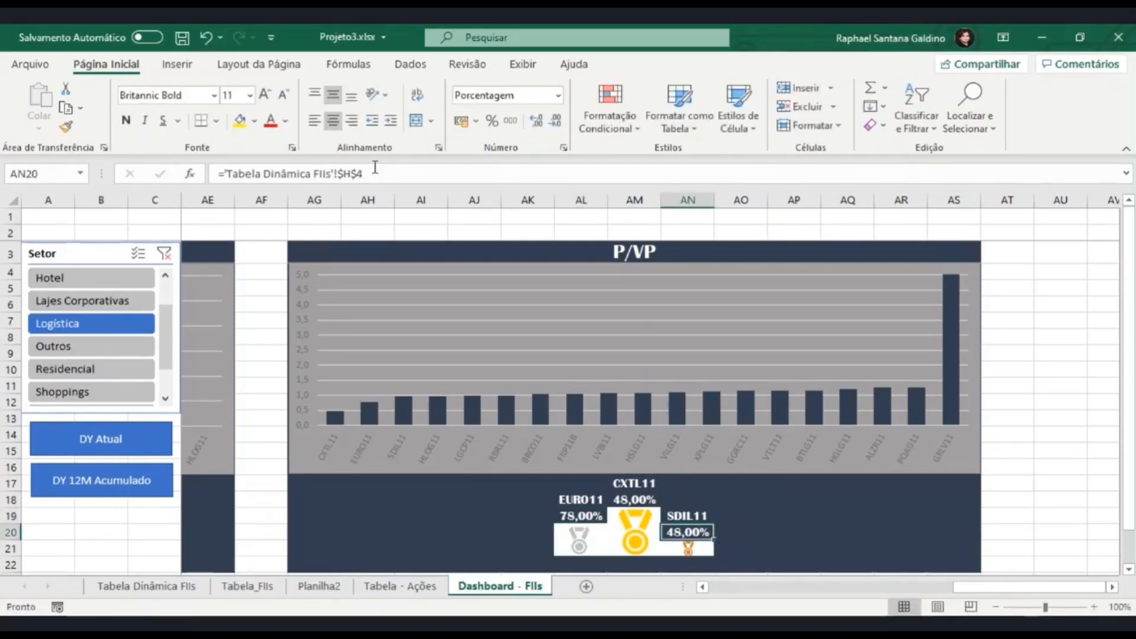
left_click(375, 172)
key("BackSpace")
type("6")
key("Return")
Step: Format the three ranking values in AM18, AL19 and AN20 with the Número format
left_click(681, 540)
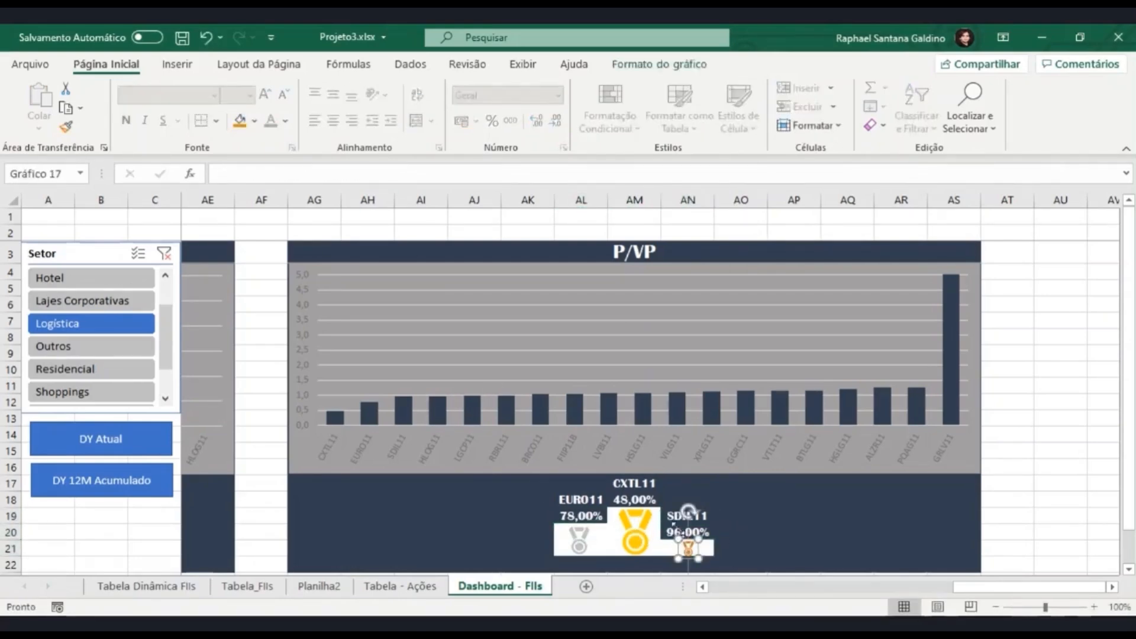
left_click(790, 533)
key("Left")
key("Left")
left_click(632, 499, "ctrl")
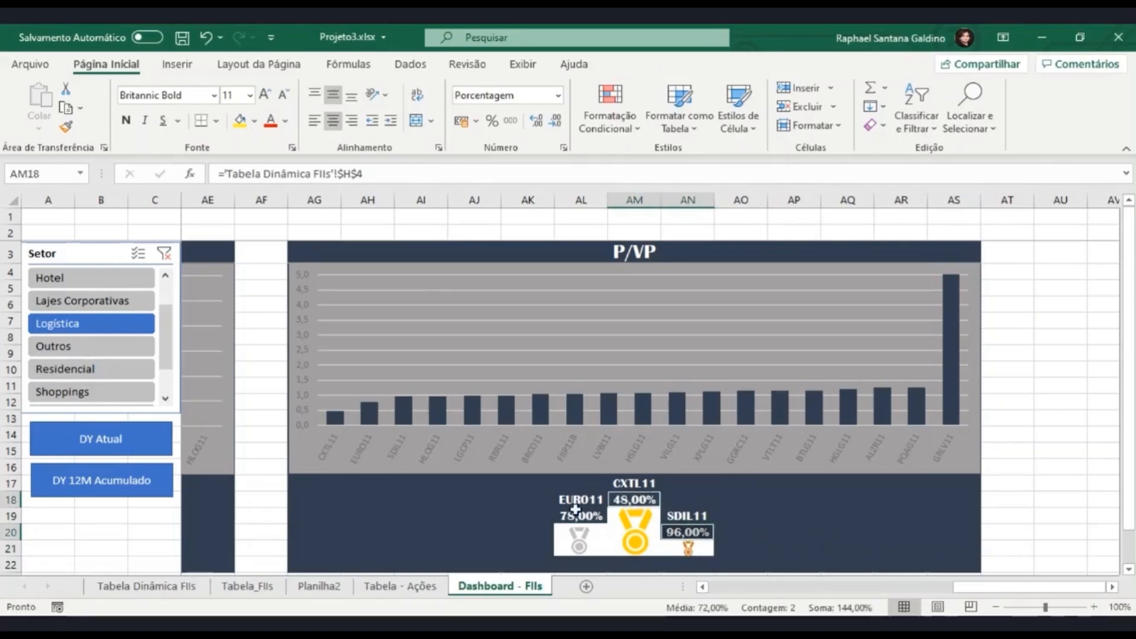
left_click(580, 516, "ctrl")
left_click(558, 96)
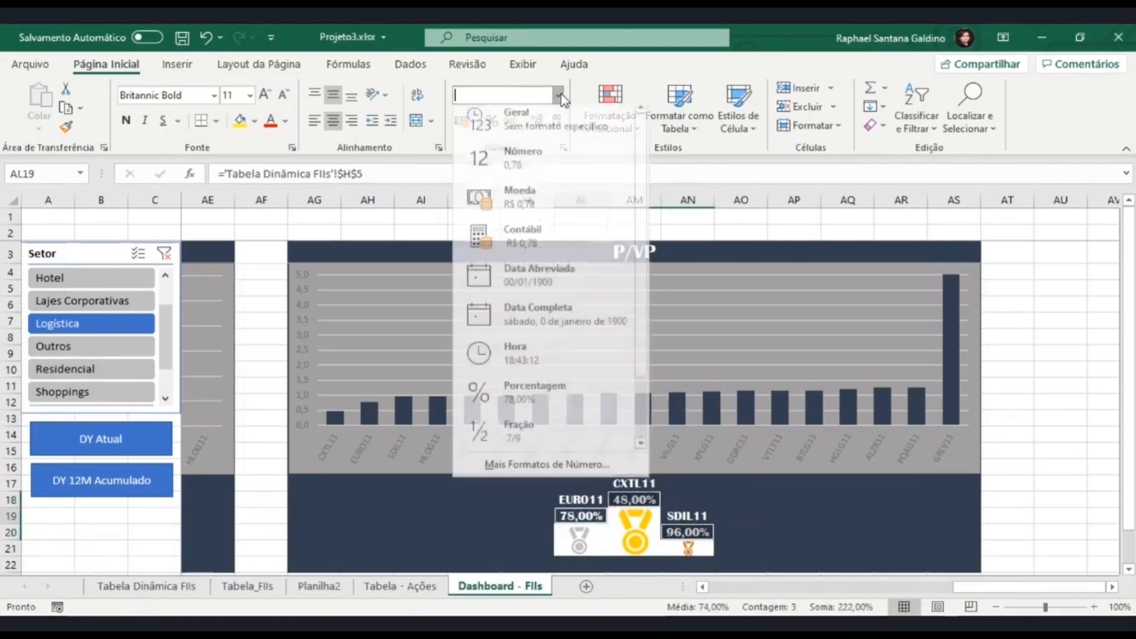
left_click(520, 166)
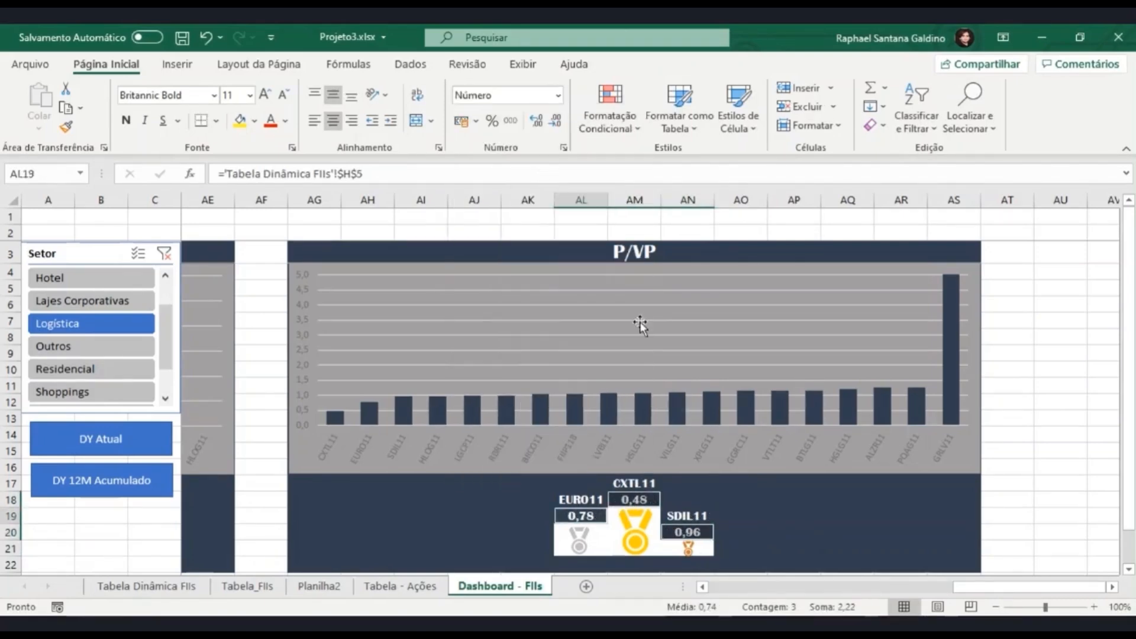
left_click(780, 503)
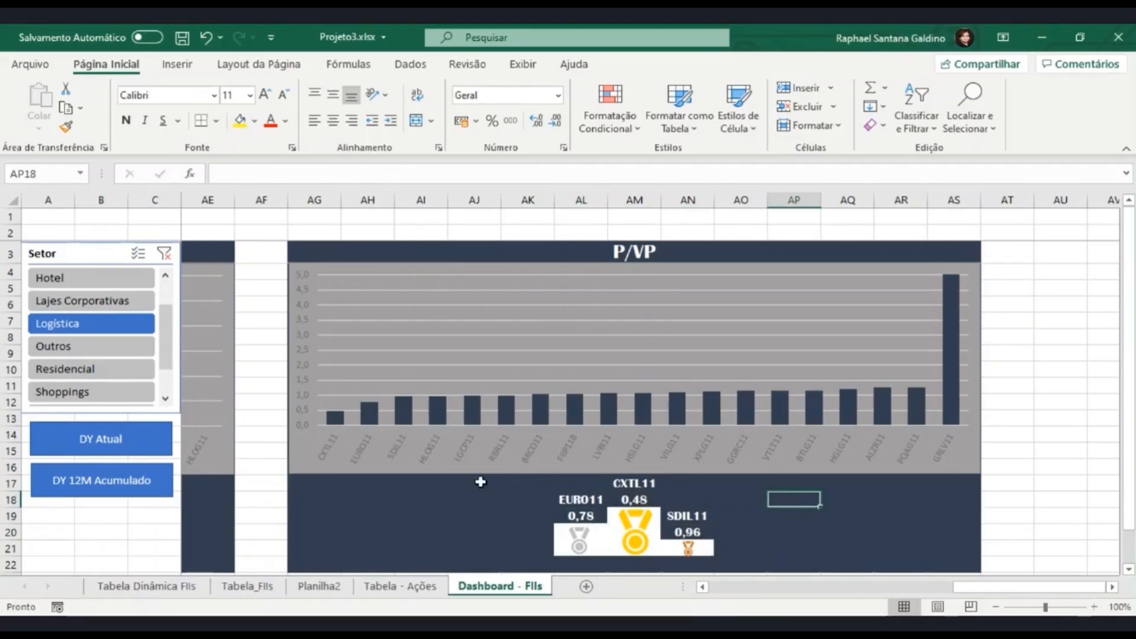
Step: Test the P/VP block by filtering the Setor slicer to Outros, Residencial and finally Títulos e Val. Mob
left_click(109, 349)
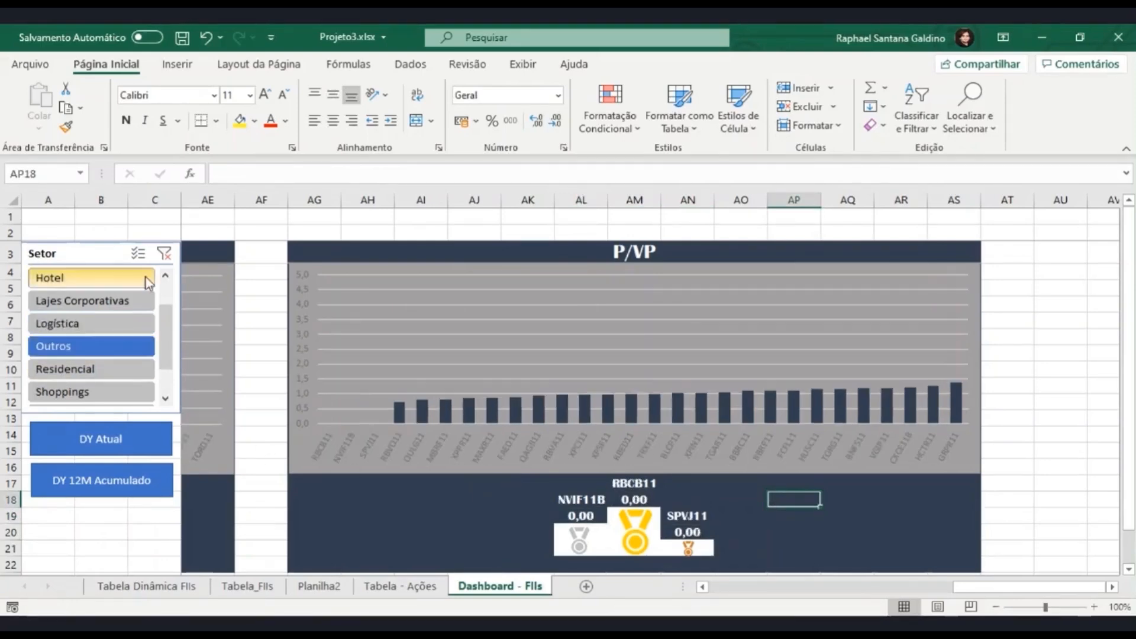
left_click(127, 373)
scroll(127, 369, "down", 1)
left_click(127, 369)
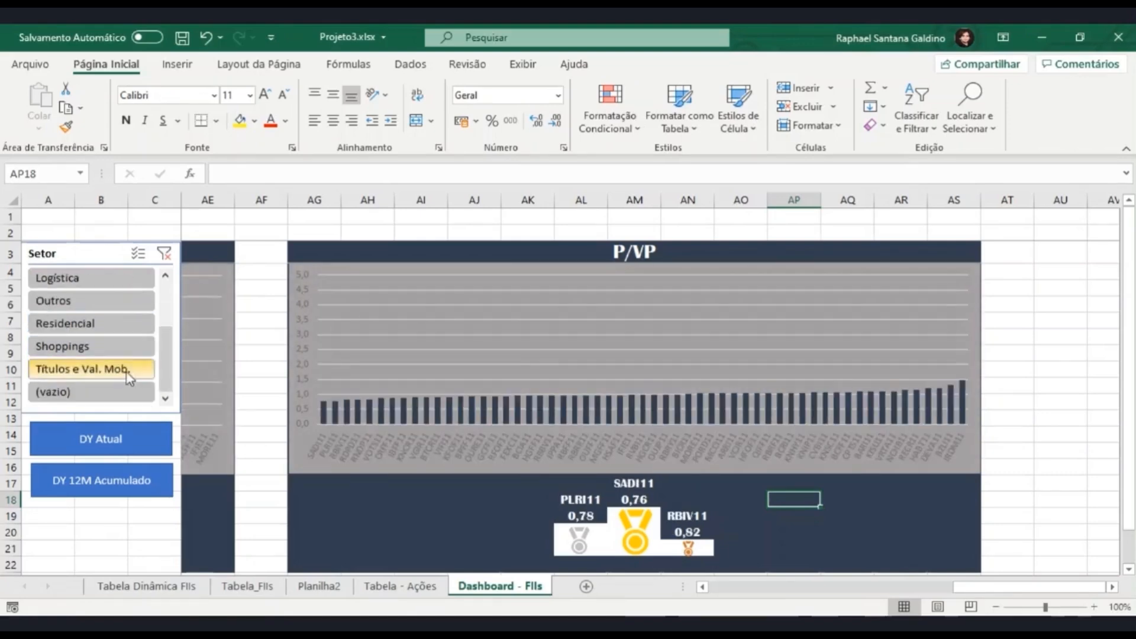
Step: Select the whole P/VP block from AG3 to column AS and name the range PsobreVP_FIIs
left_click(495, 253)
left_click_drag(496, 253, 491, 573)
left_click(52, 175)
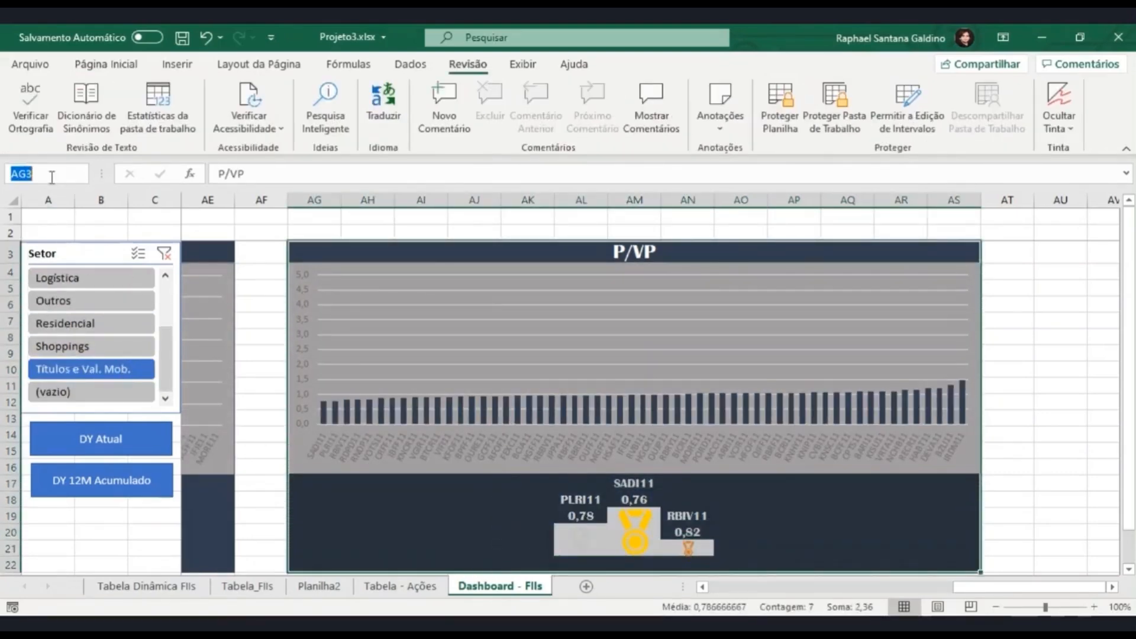
type("P")
type("sobreVP_FIIs")
key("Return")
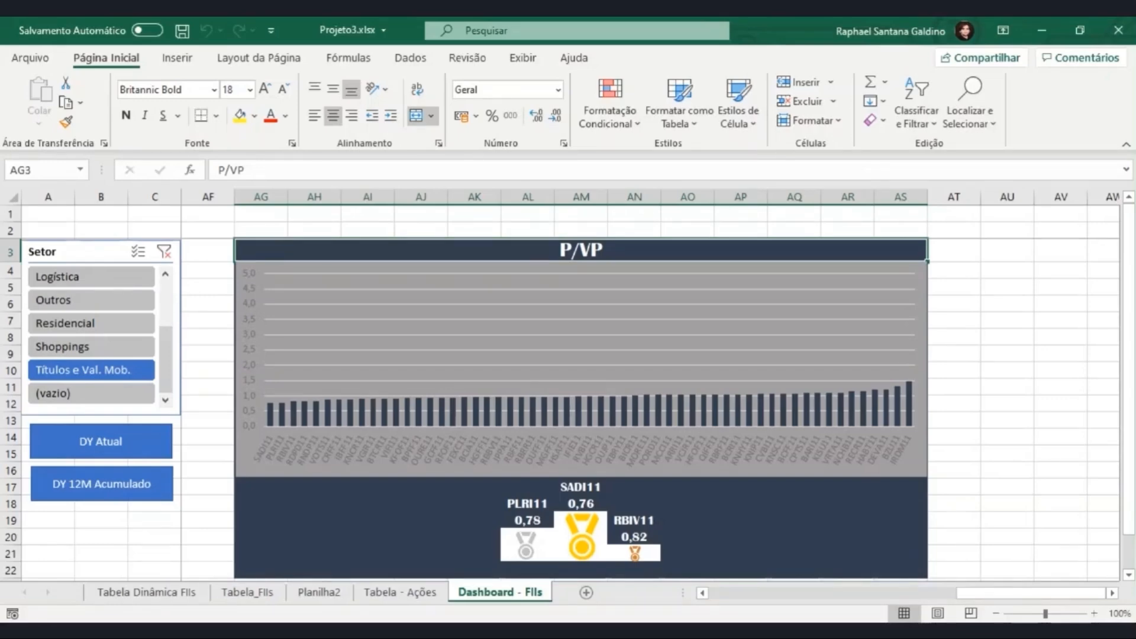
Step: Copy the entire P/VPA pivot table from G3 on the Tabela Dinâmica FIIs sheet and paste it at J3
left_click(188, 592)
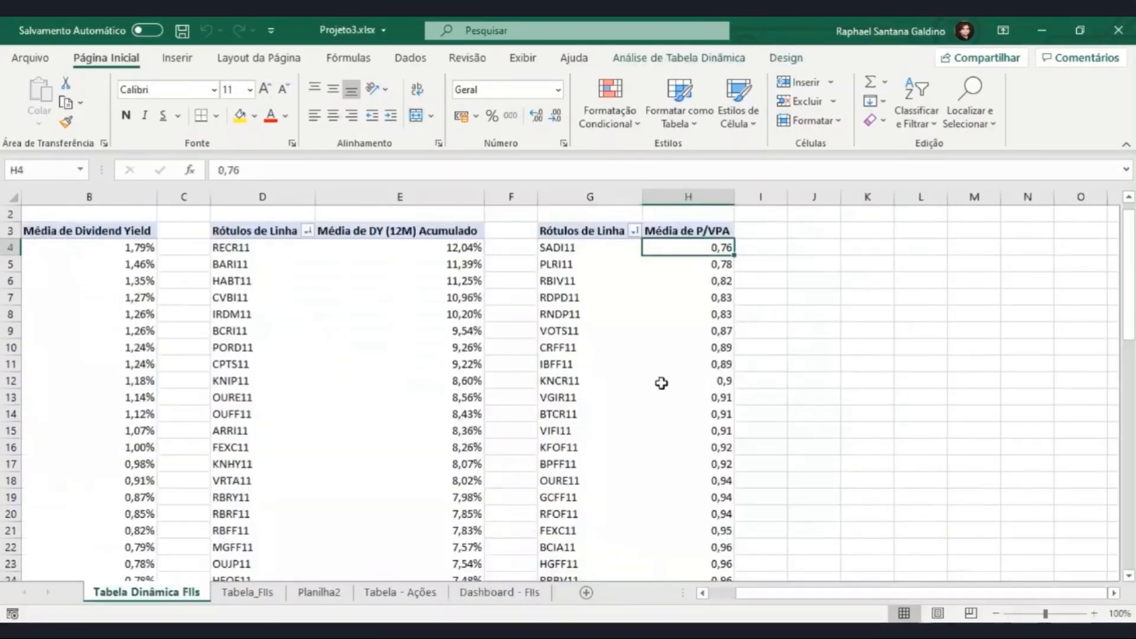
left_click_drag(600, 230, 710, 230)
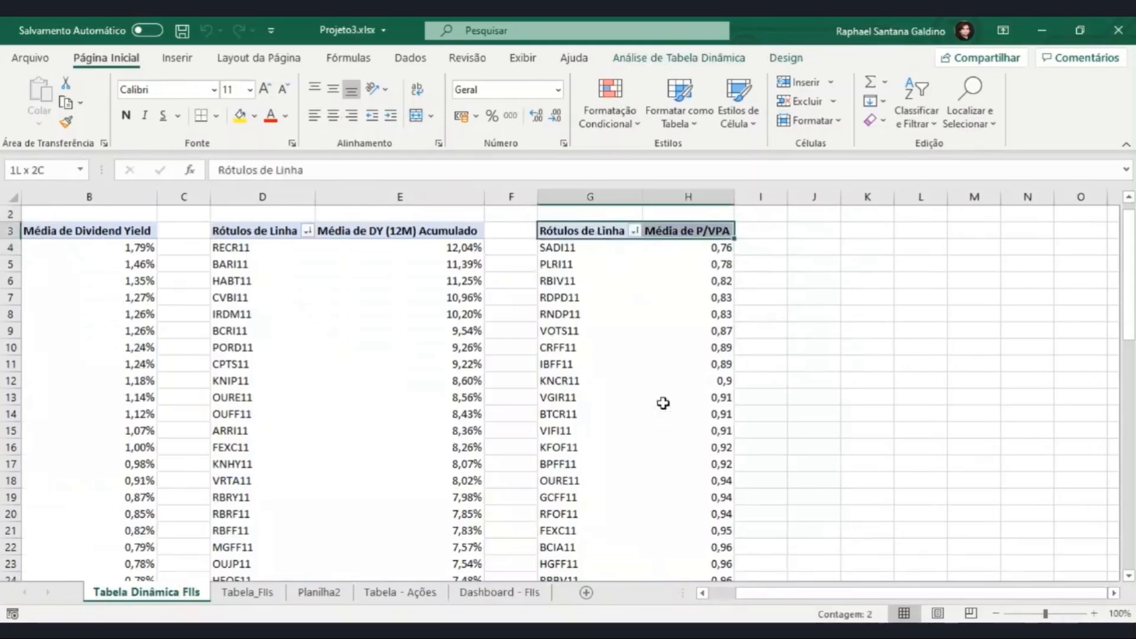
key("ctrl+shift+Down")
key("ctrl+c")
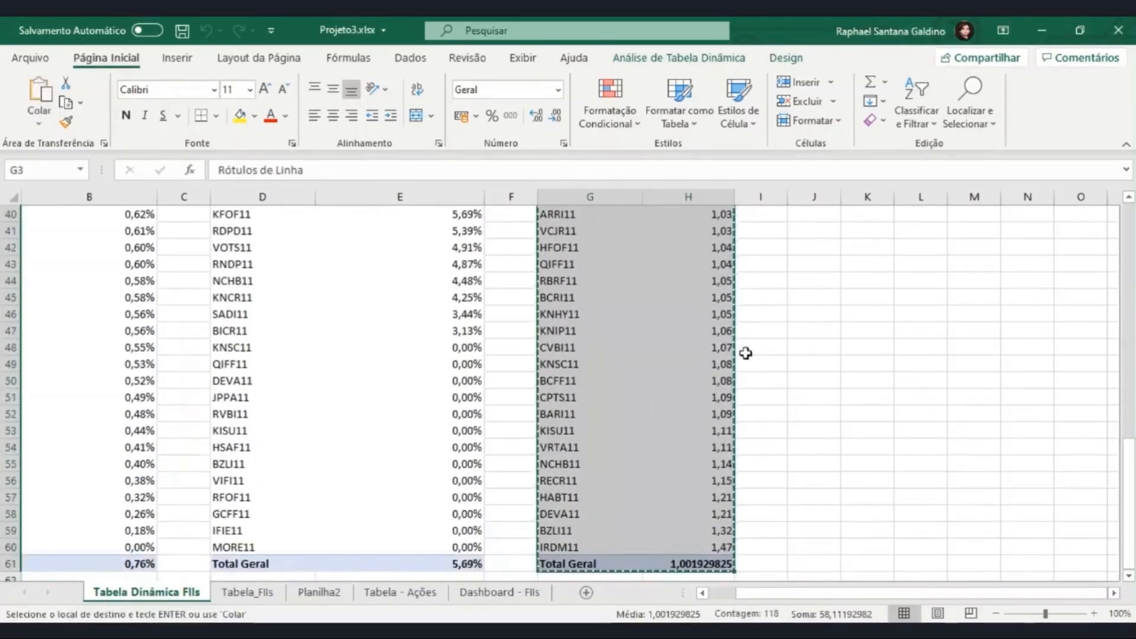
scroll(818, 305, "up", 13)
left_click(817, 249)
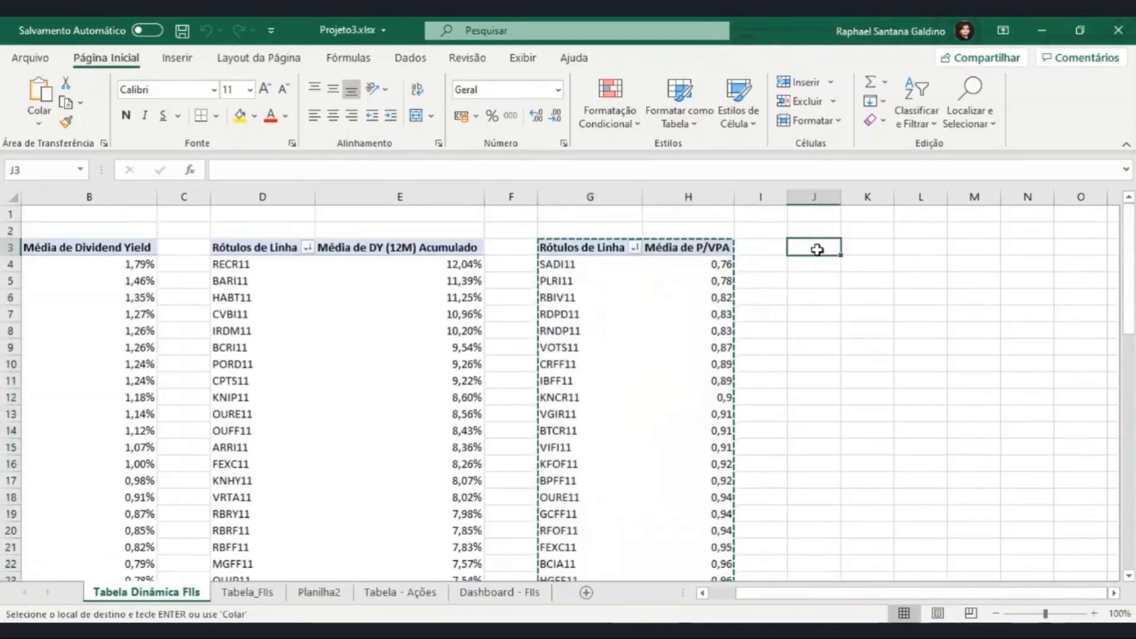
key("ctrl+v")
Step: In the copied pivot table, replace the P/VPA value field with Patrimônio Líq
left_click(857, 280)
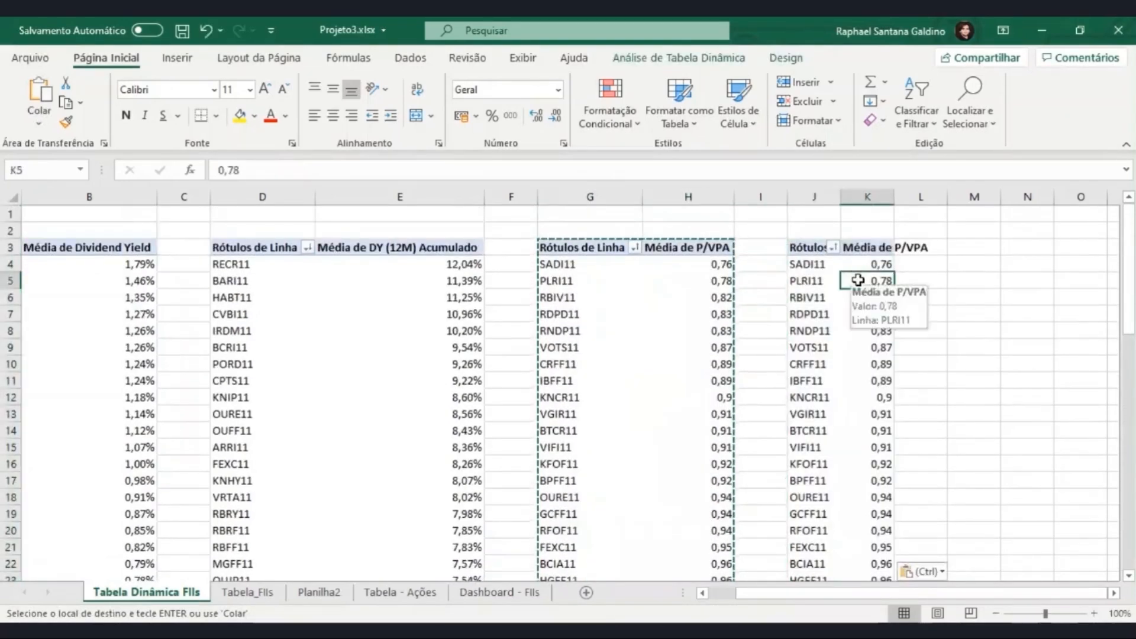
right_click(858, 280)
left_click(964, 568)
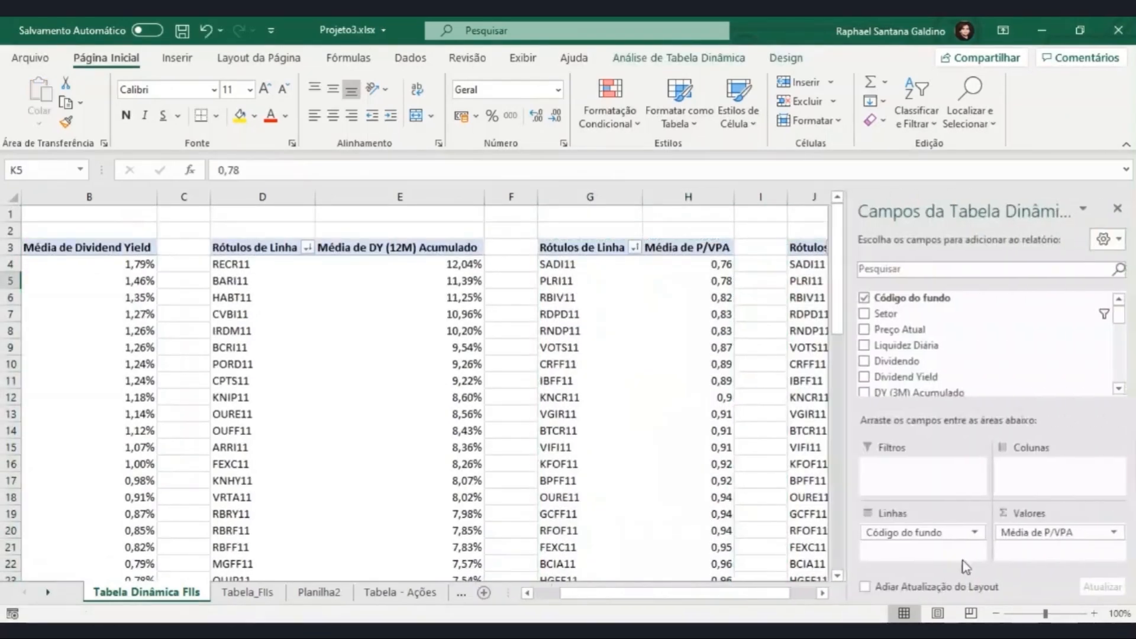
left_click_drag(1053, 535, 994, 344)
scroll(961, 361, "down", 5)
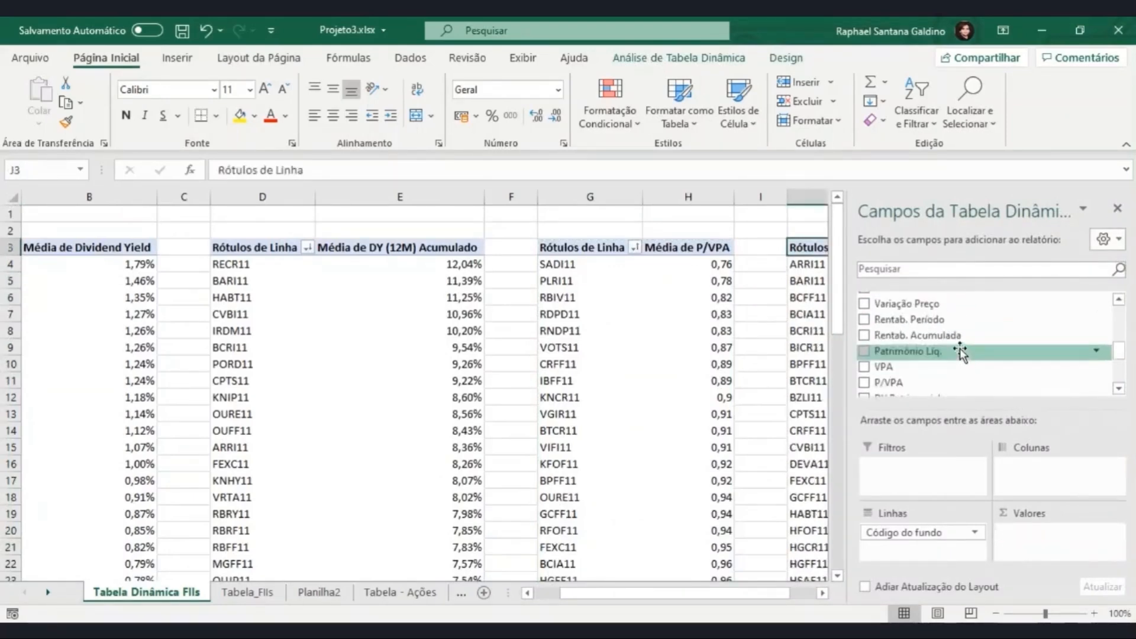
left_click_drag(962, 354, 1049, 540)
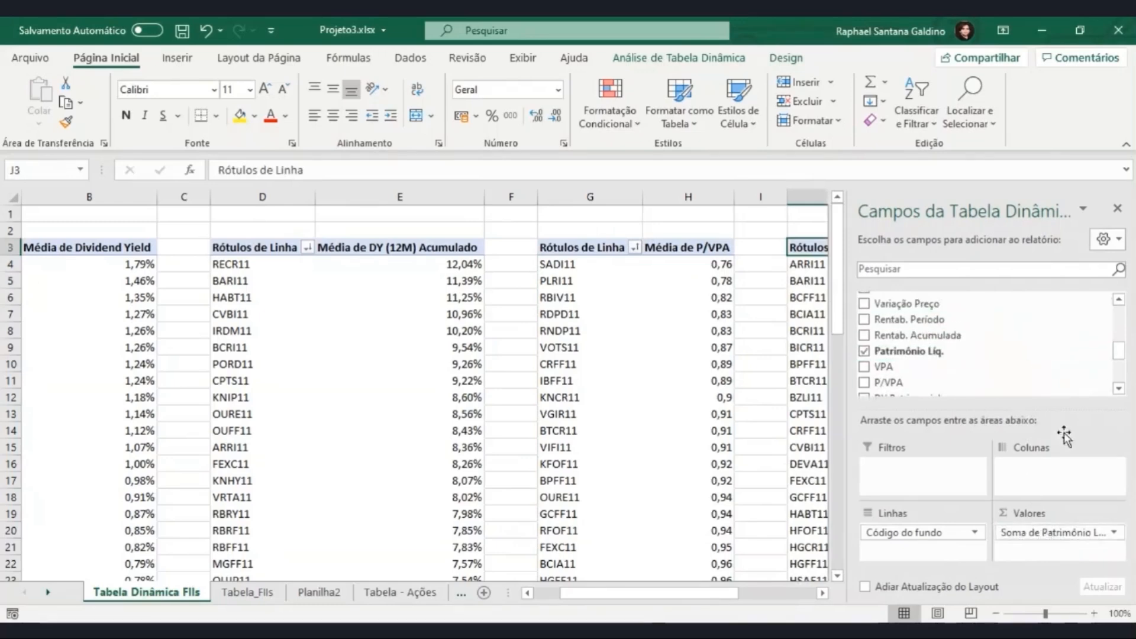
Step: Summarize the Patrimônio Líq. value field by Média and close the pivot field list
left_click(1023, 532)
left_click(1013, 512)
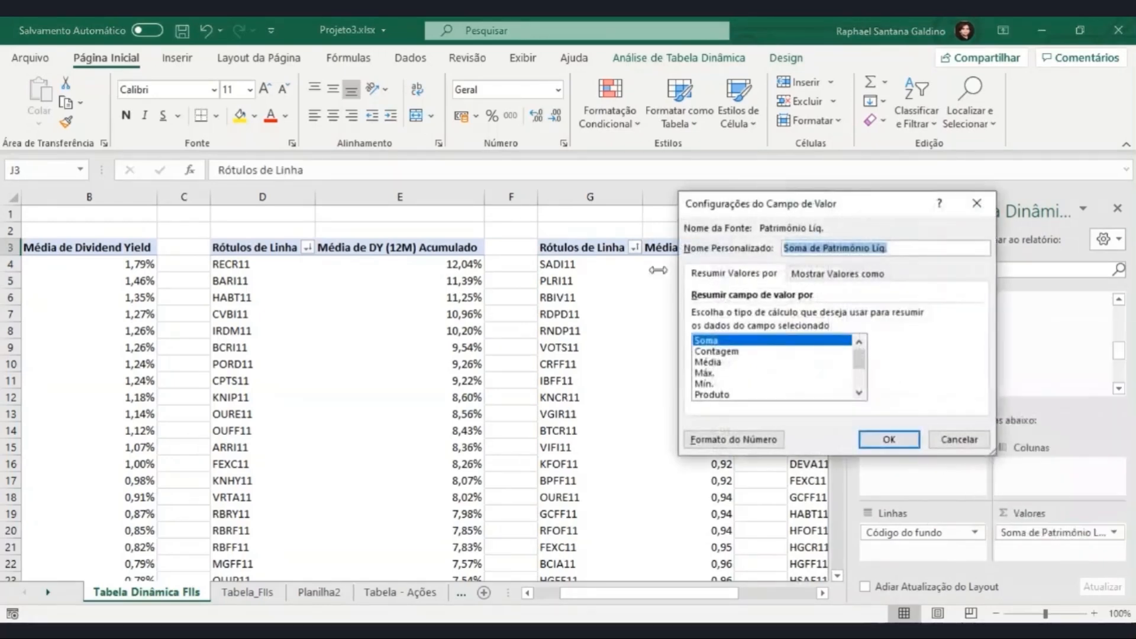
left_click(710, 361)
left_click(902, 441)
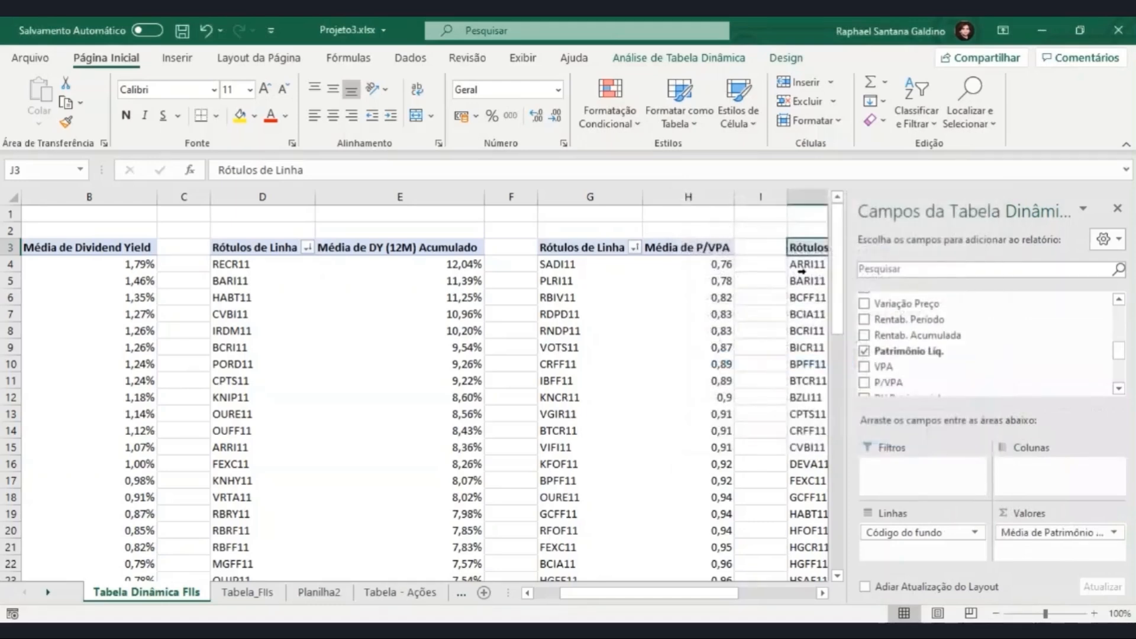
left_click(800, 267)
left_click(1117, 211)
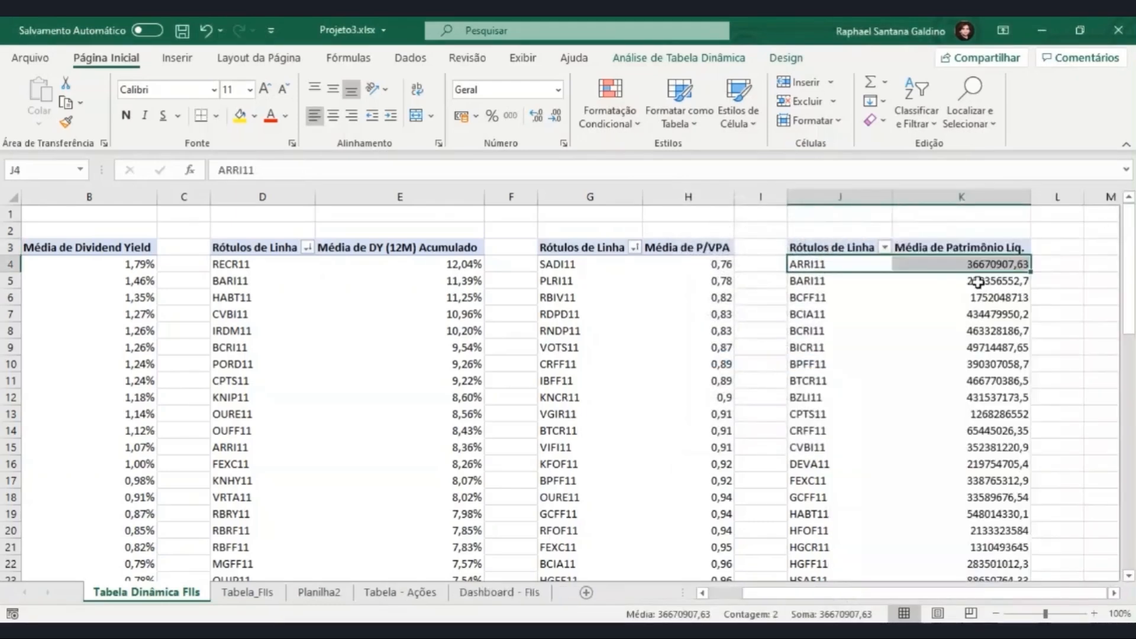
Step: Set the number format of the Média de Patrimônio Líq. values to Contábil with the R$ symbol and 2 decimal places
right_click(997, 252)
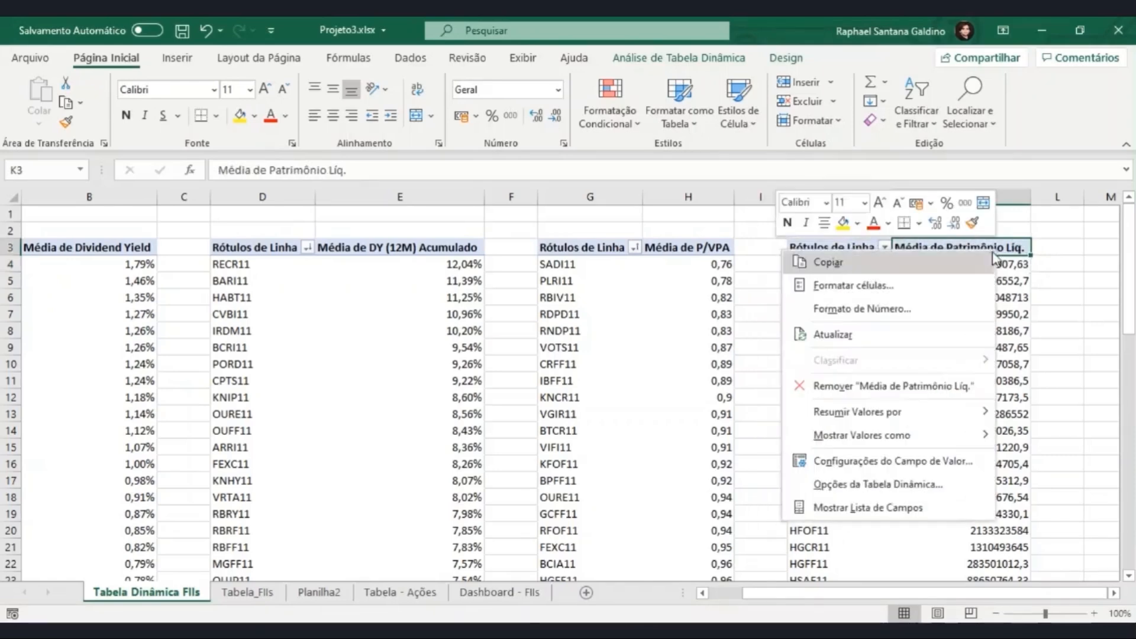
left_click(864, 310)
left_click(755, 204)
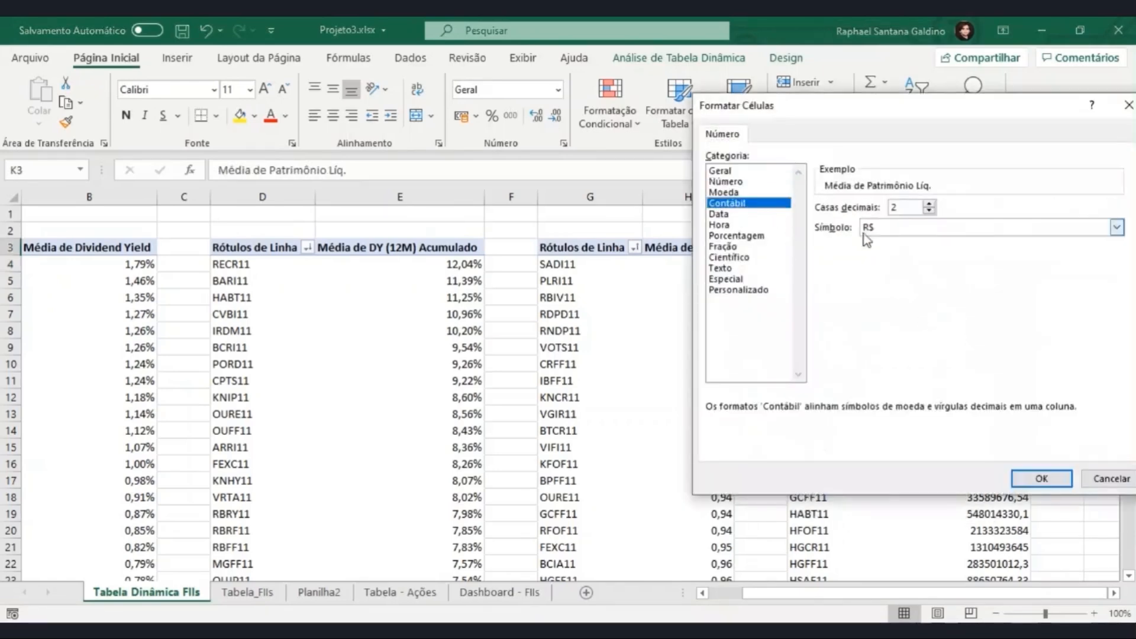
left_click(1042, 478)
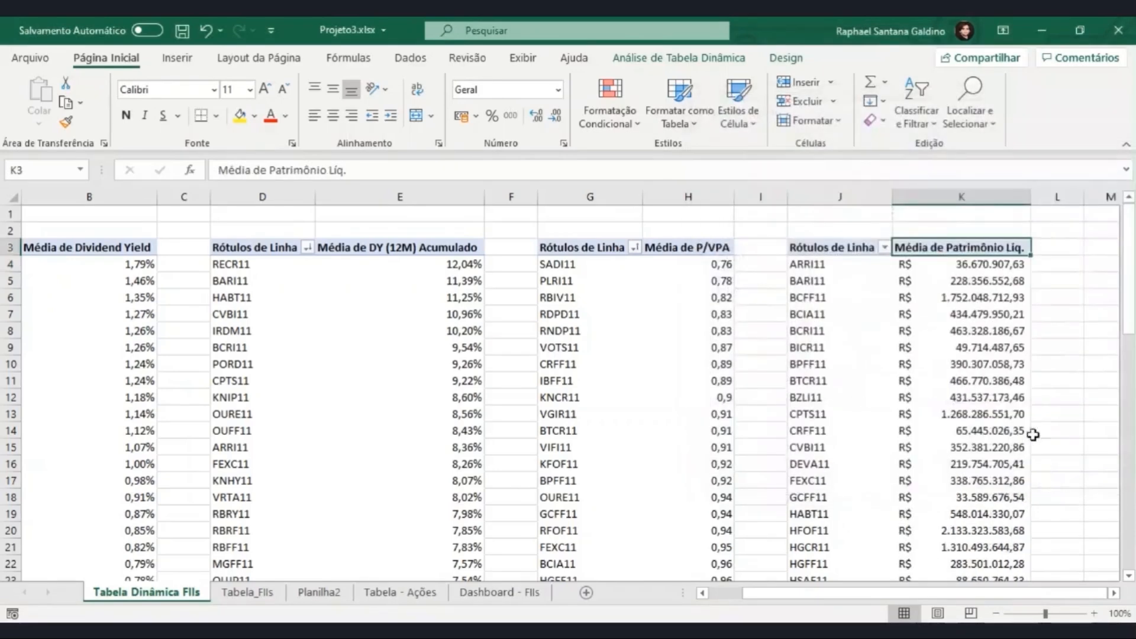
Step: Sort the Patrimônio Líq. pivot table by its average values from largest to smallest
left_click(987, 264)
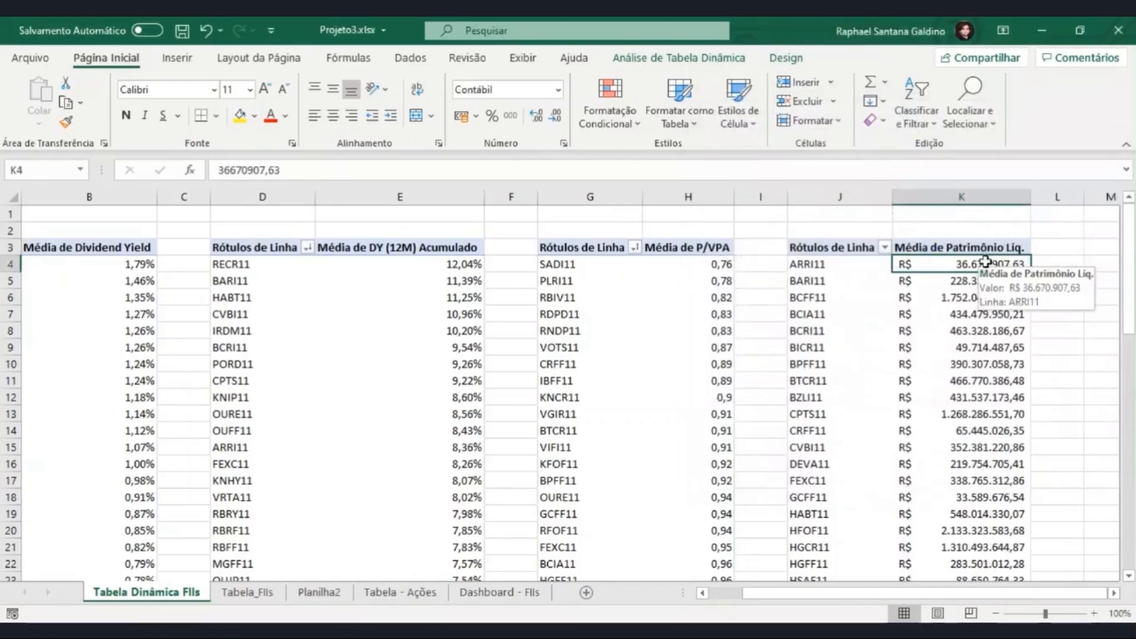
right_click(987, 265)
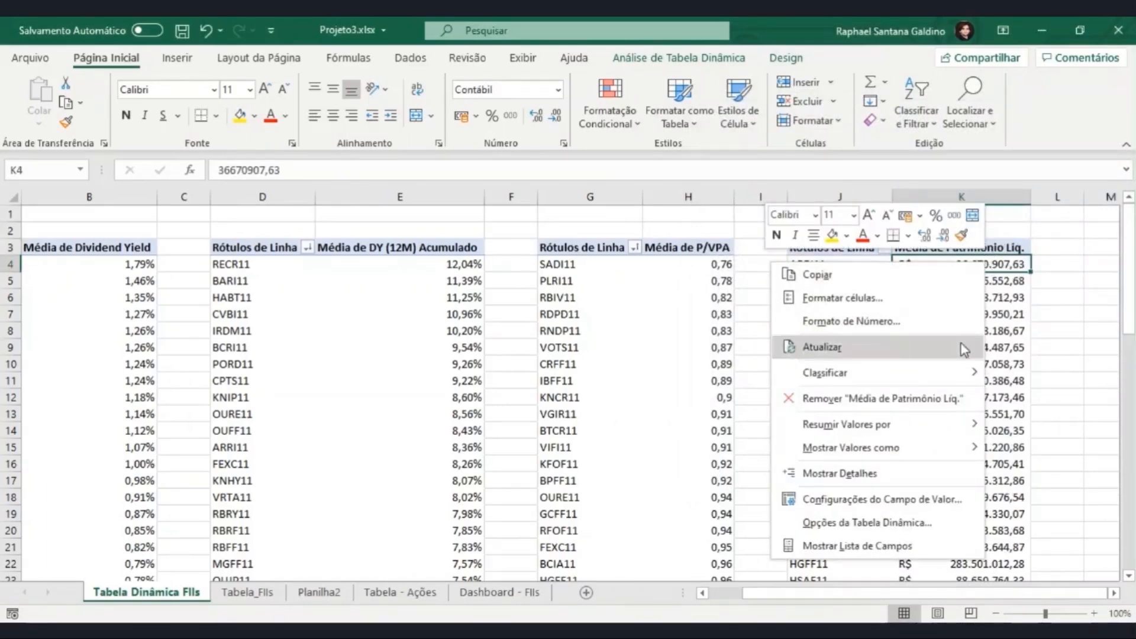
mouse_move(963, 377)
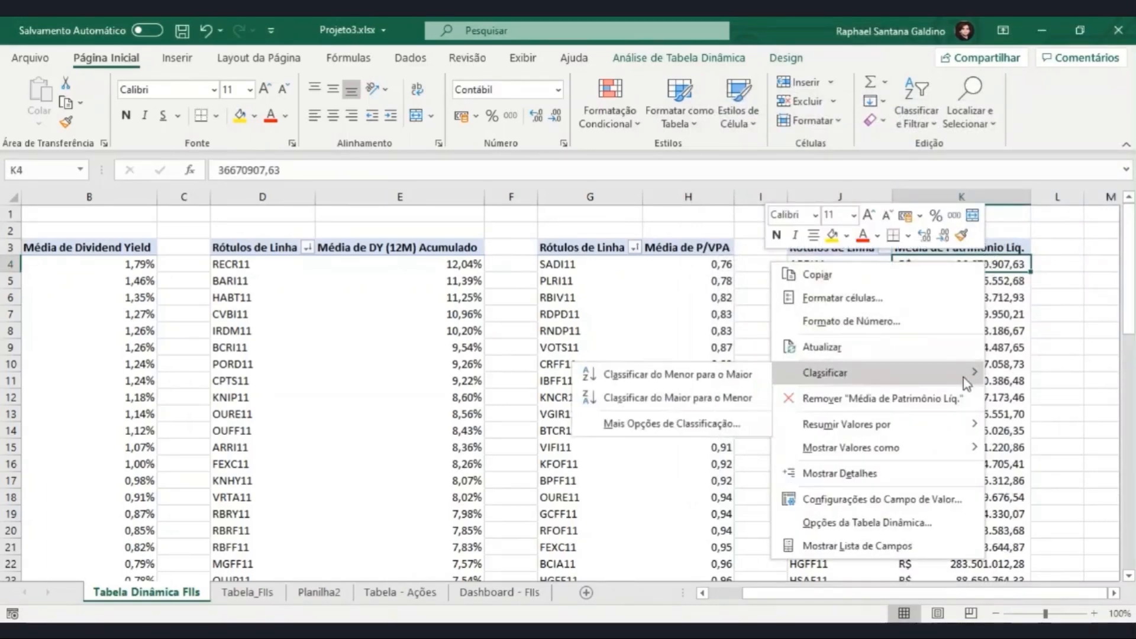
left_click(756, 397)
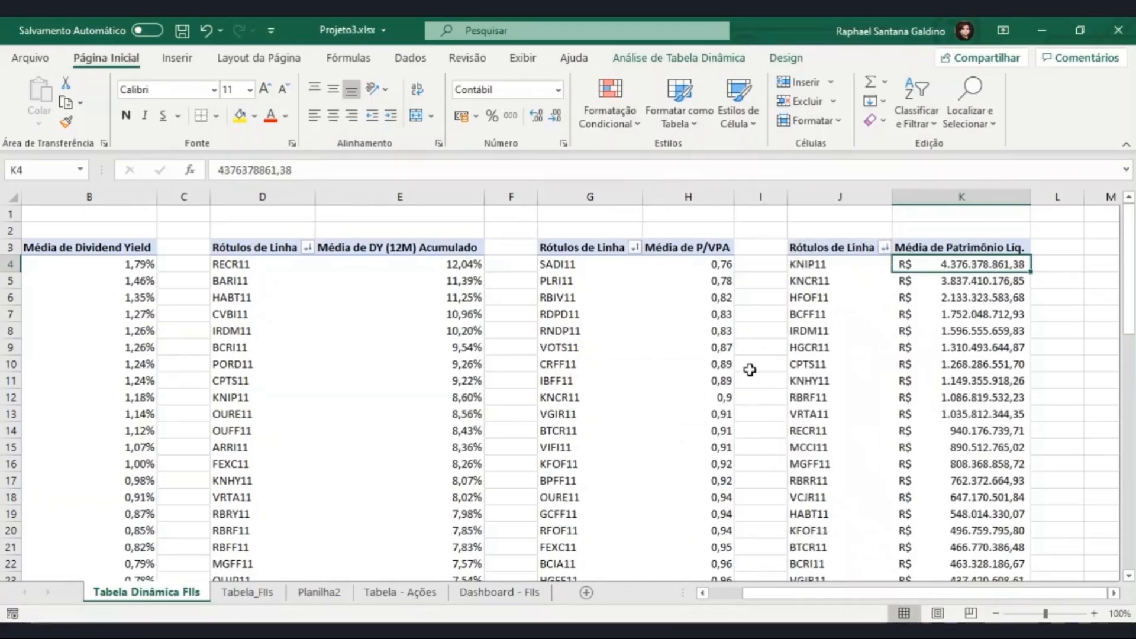
Step: Insert a pivot chart for the Patrimônio Líq. table using the saved Fundos Imobiliários chart template
left_click(922, 283)
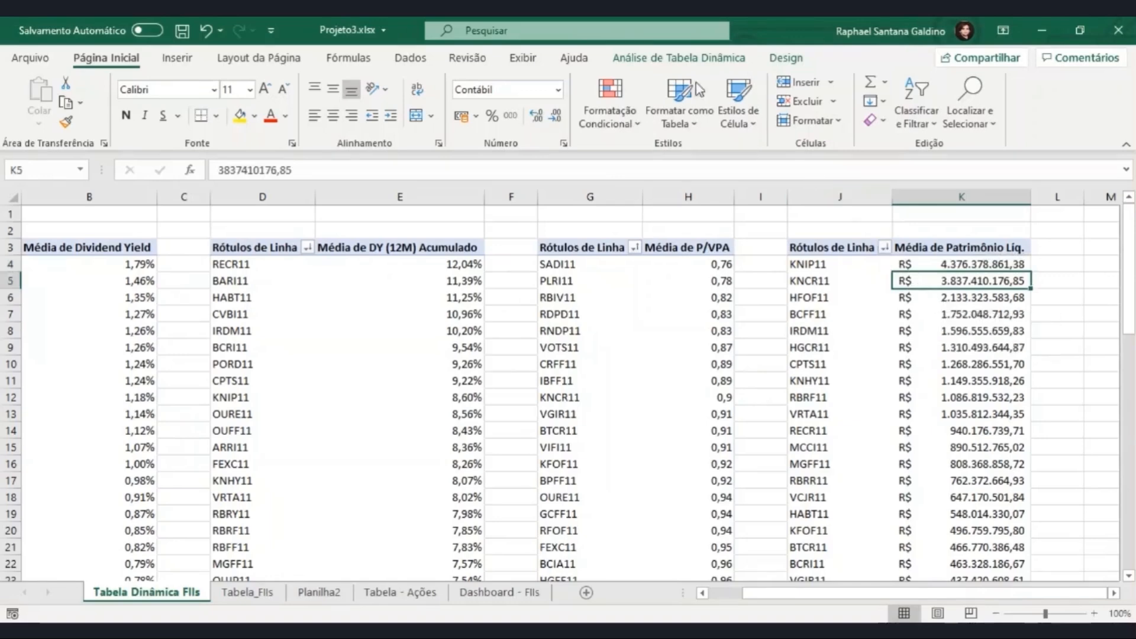
left_click(679, 58)
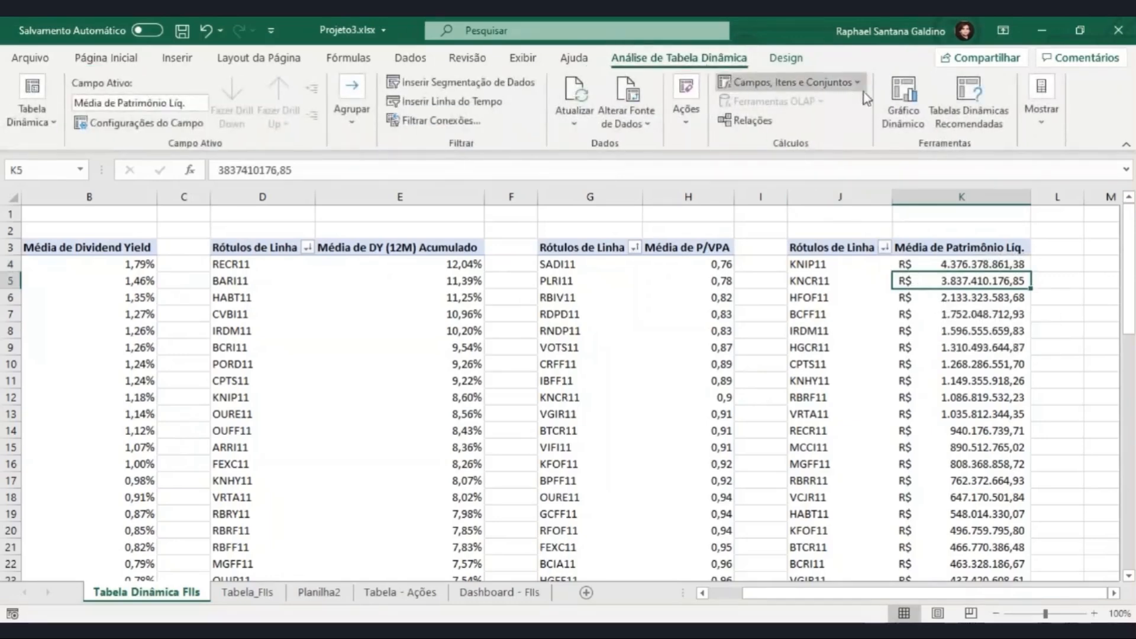
left_click(898, 96)
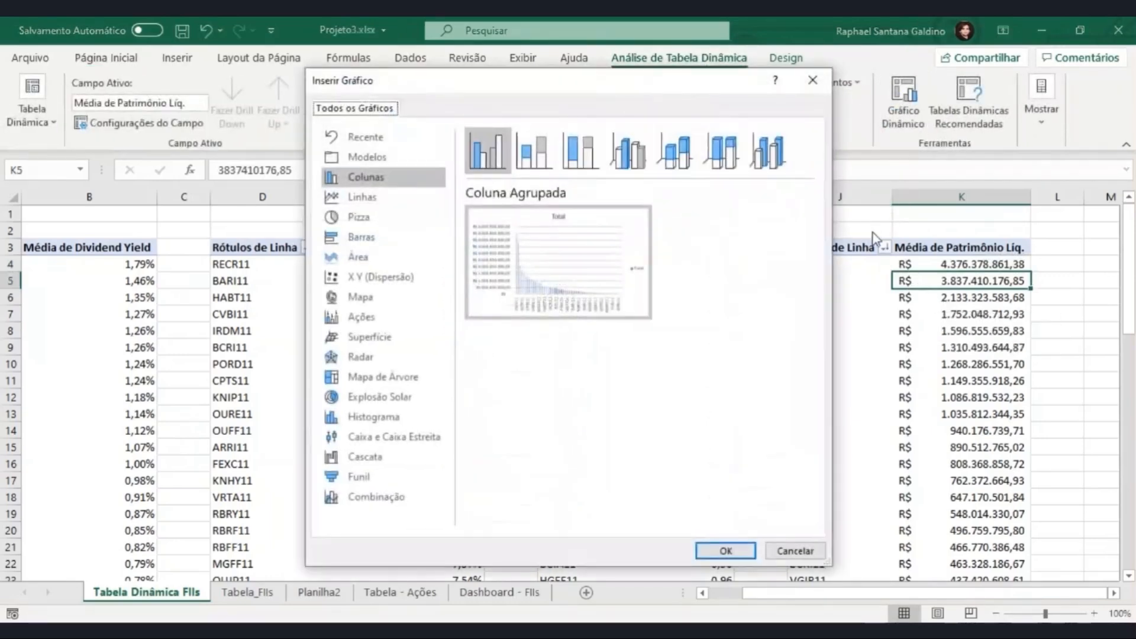
left_click(414, 164)
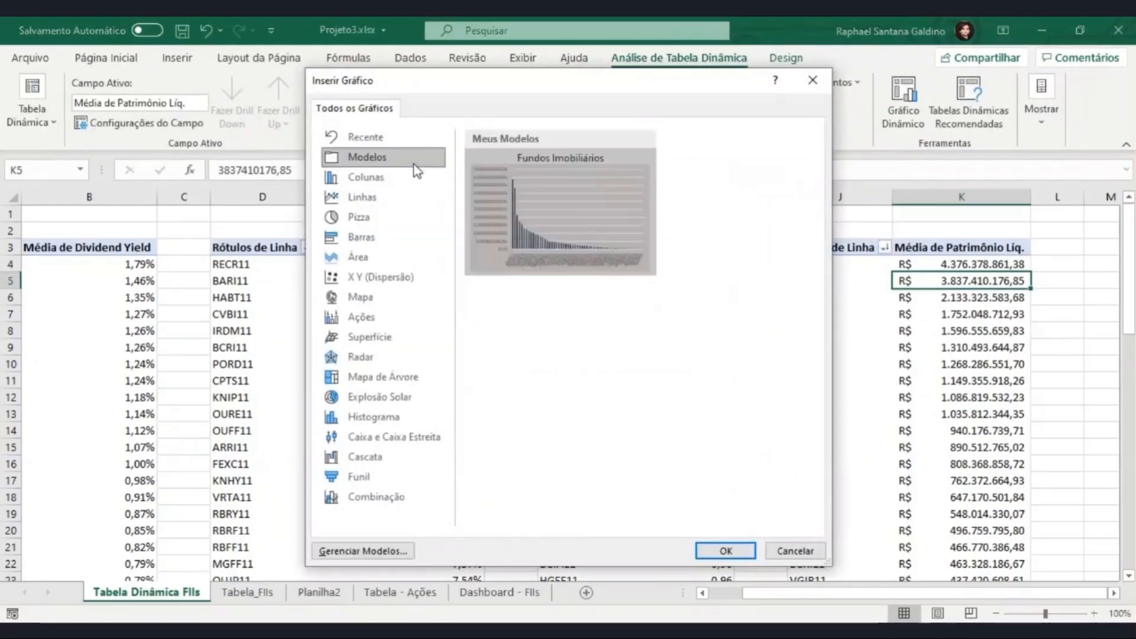
mouse_move(502, 186)
double_click(534, 198)
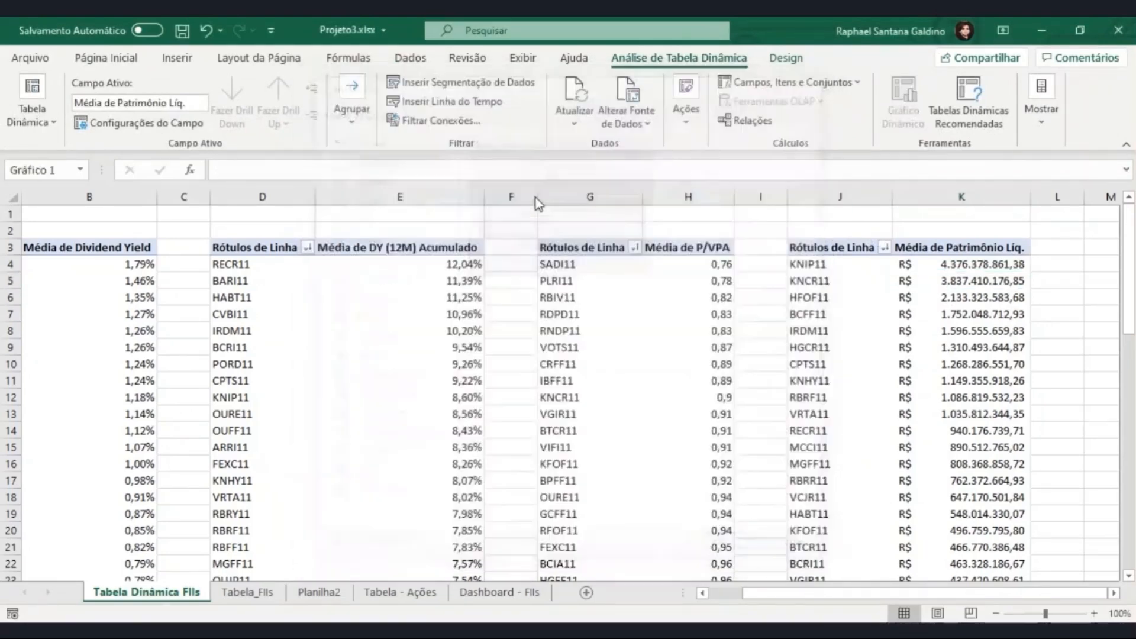
Step: Cut the new Patrimônio Líq. chart, paste it into the Dashboard - FIIs sheet and move it to column AU beside the P/VP block
left_click(514, 296)
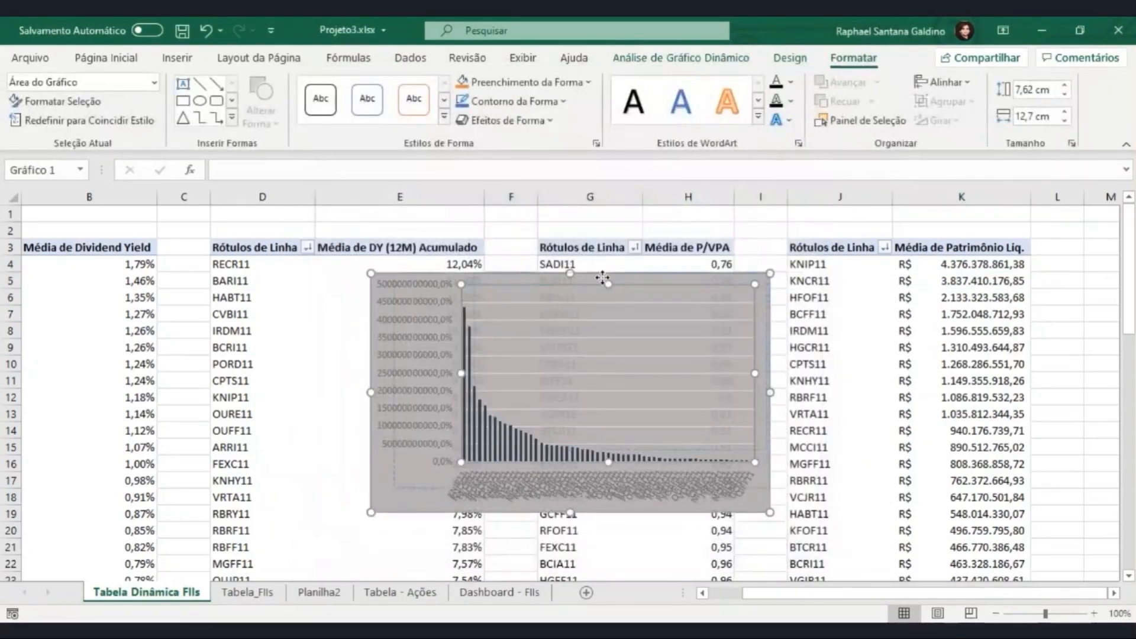
left_click(511, 277)
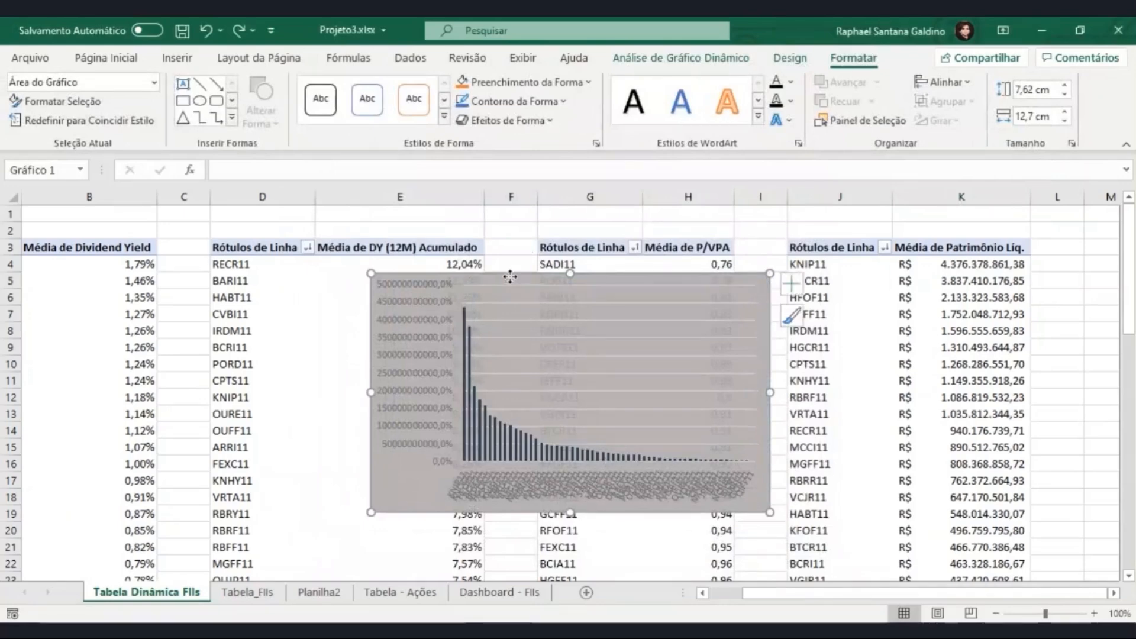
key("Delete")
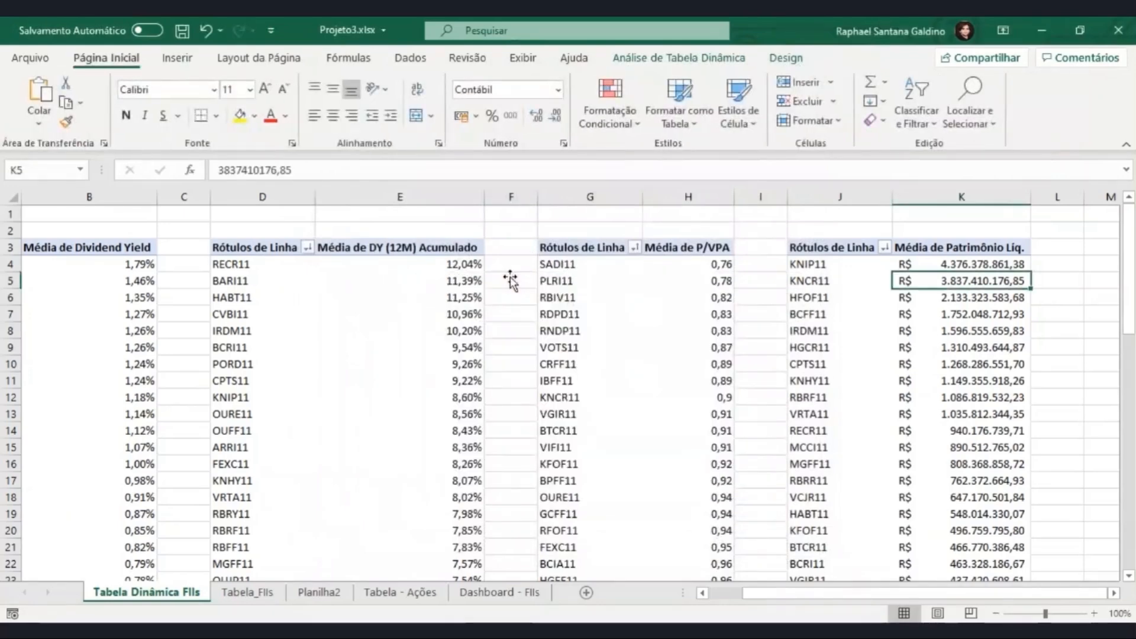
left_click(505, 597)
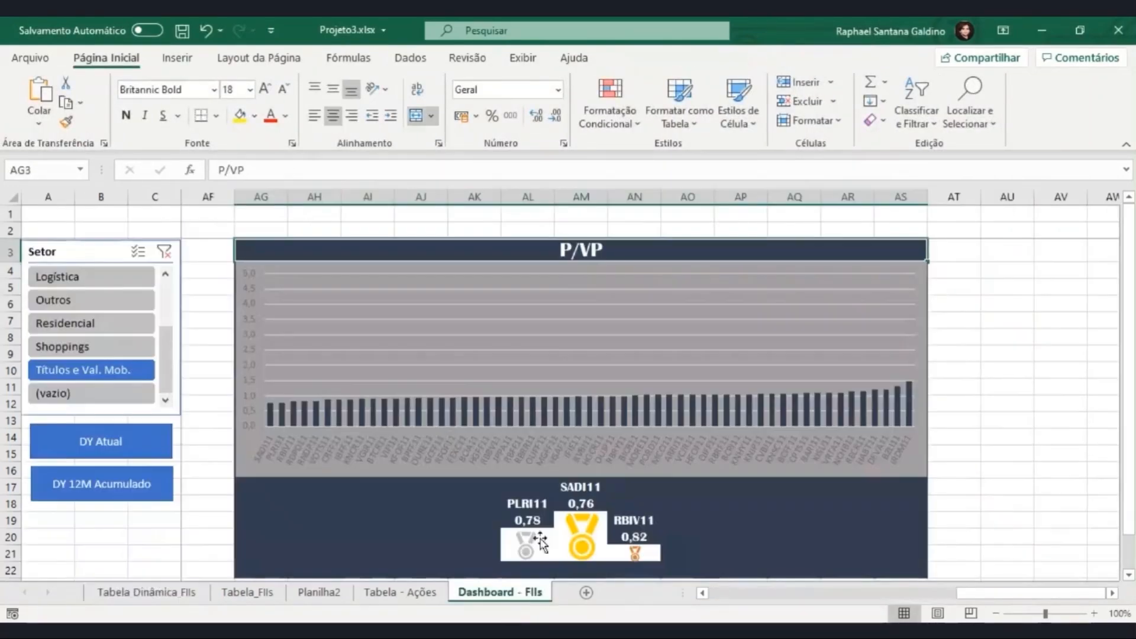
key("ctrl+v")
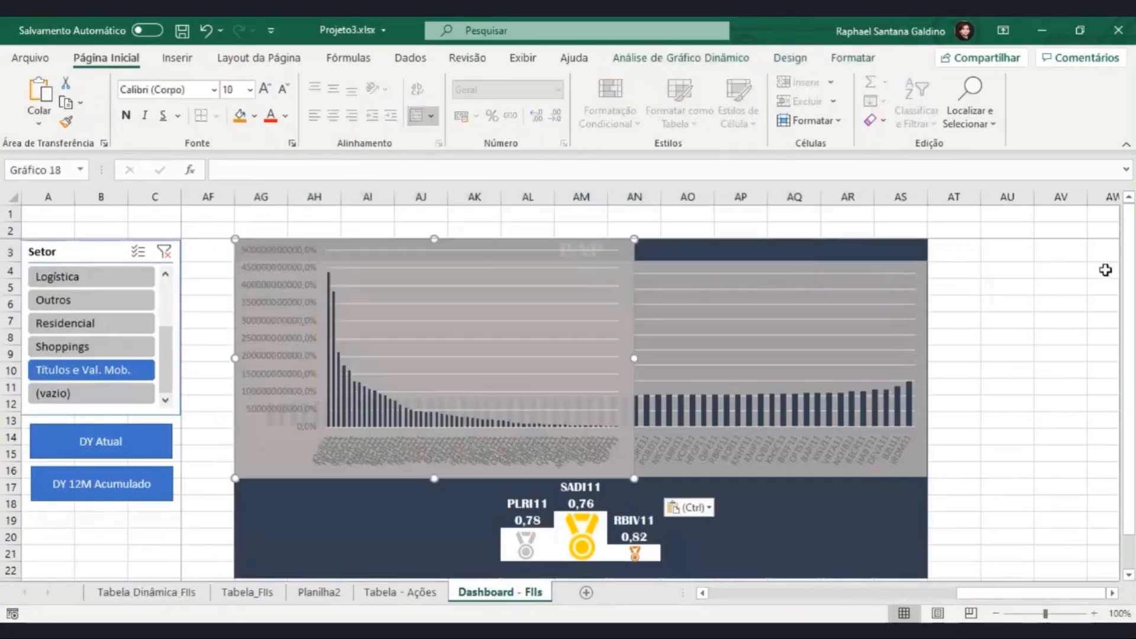
left_click(601, 267)
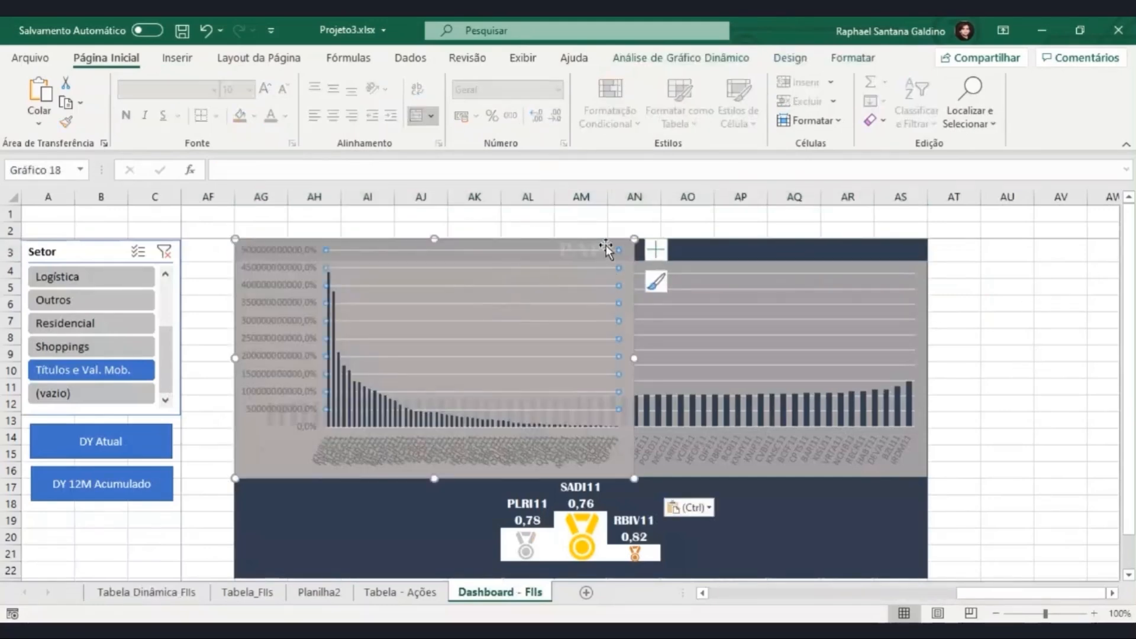
left_click_drag(606, 248, 972, 261)
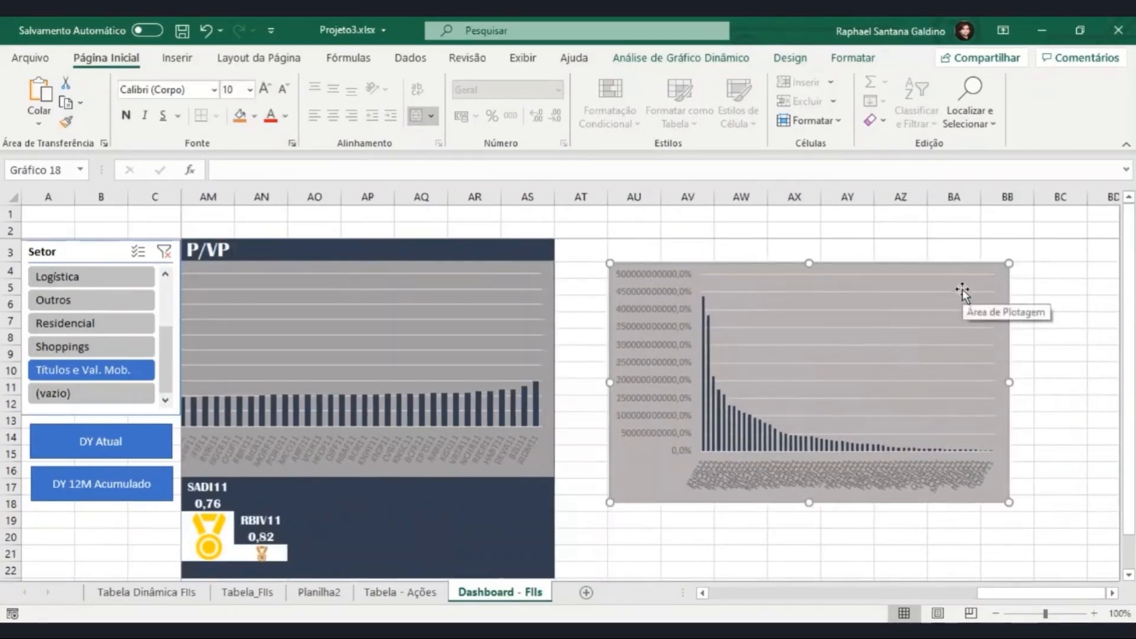
Step: Check the P/VP chart's size and set the Patrimônio Líq. chart to 22 cm wide and 6,85 cm high
left_click(541, 278)
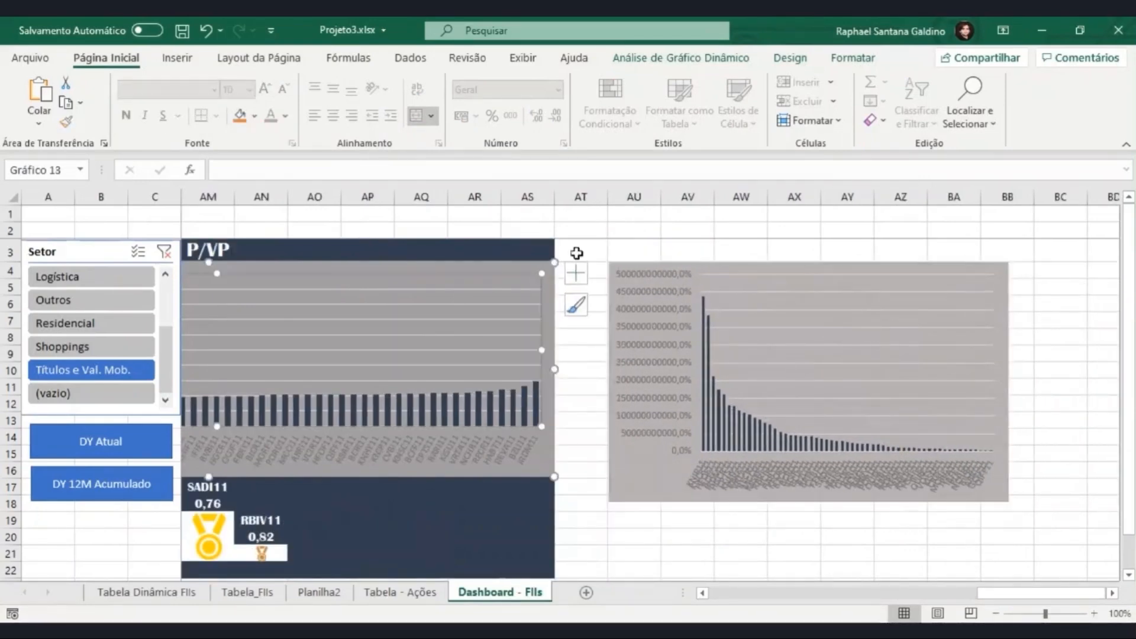
left_click(862, 65)
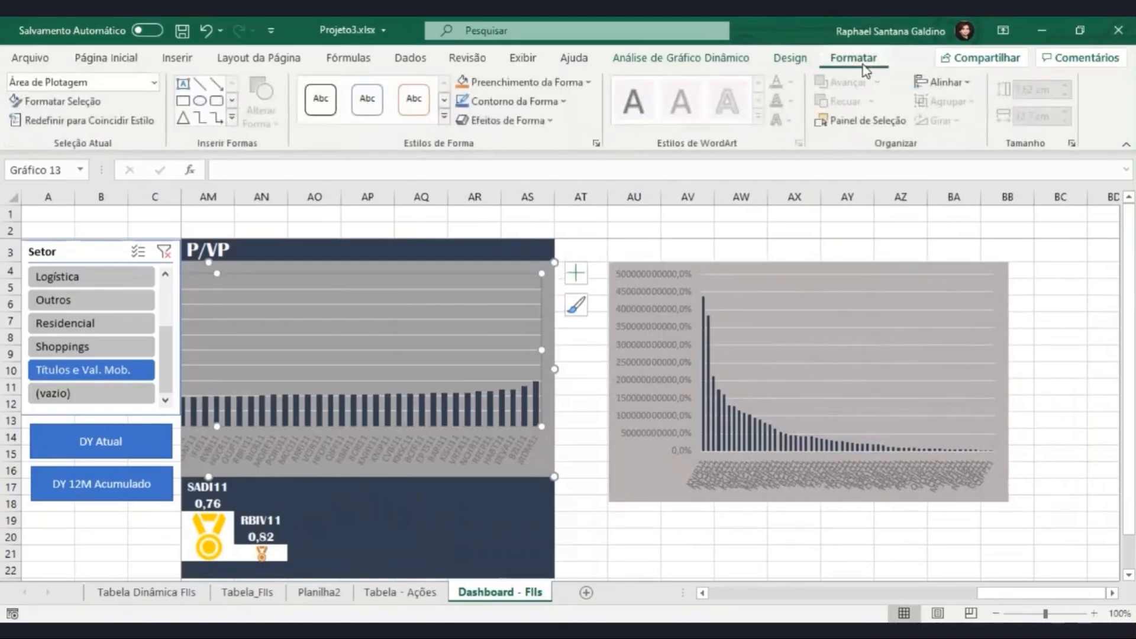
left_click(1048, 120)
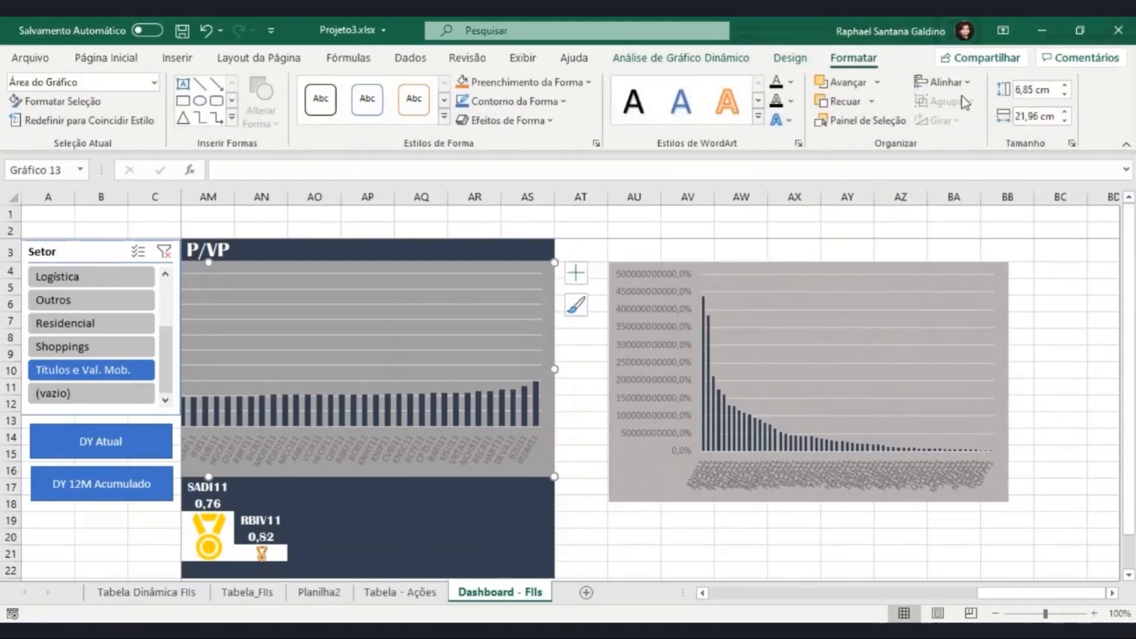
left_click(897, 275)
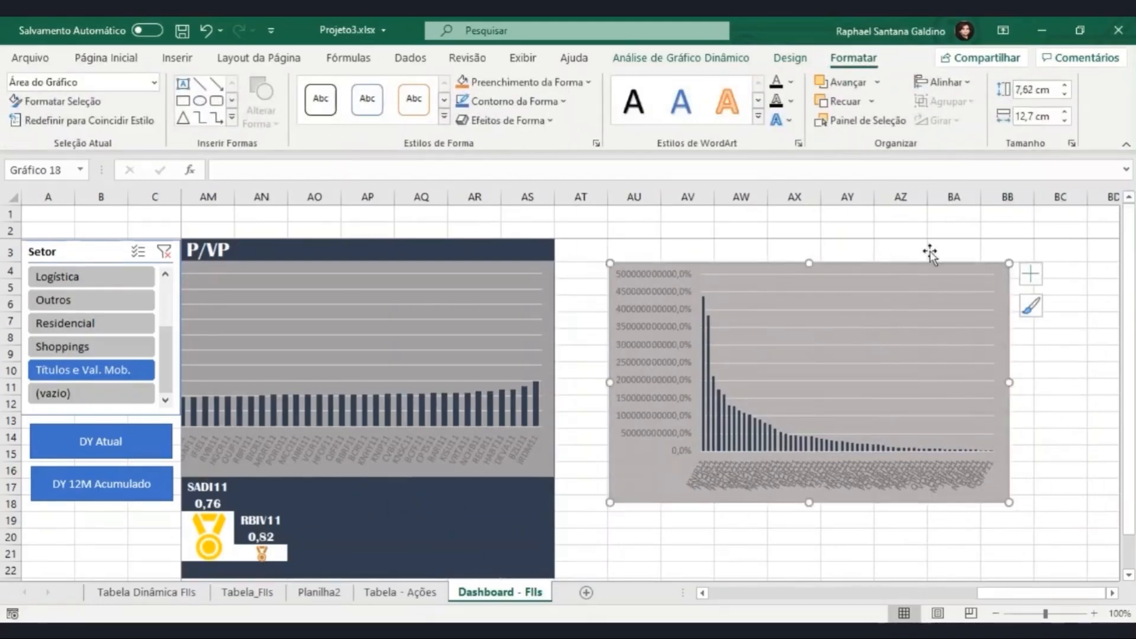
left_click(1048, 118)
type("22")
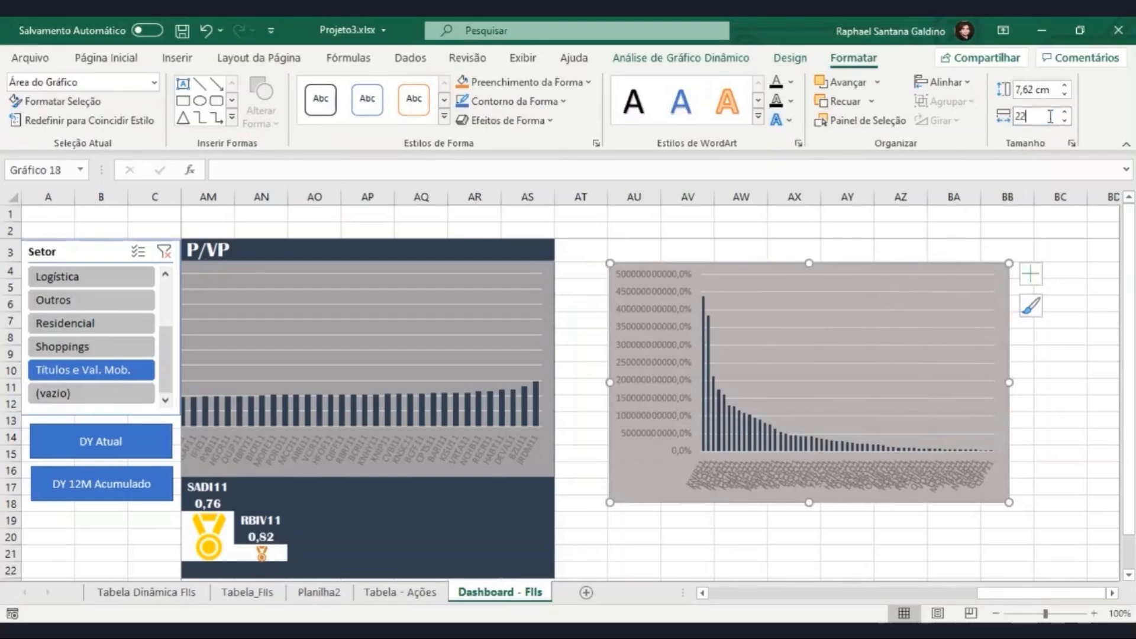
left_click(1037, 90)
type("6,8")
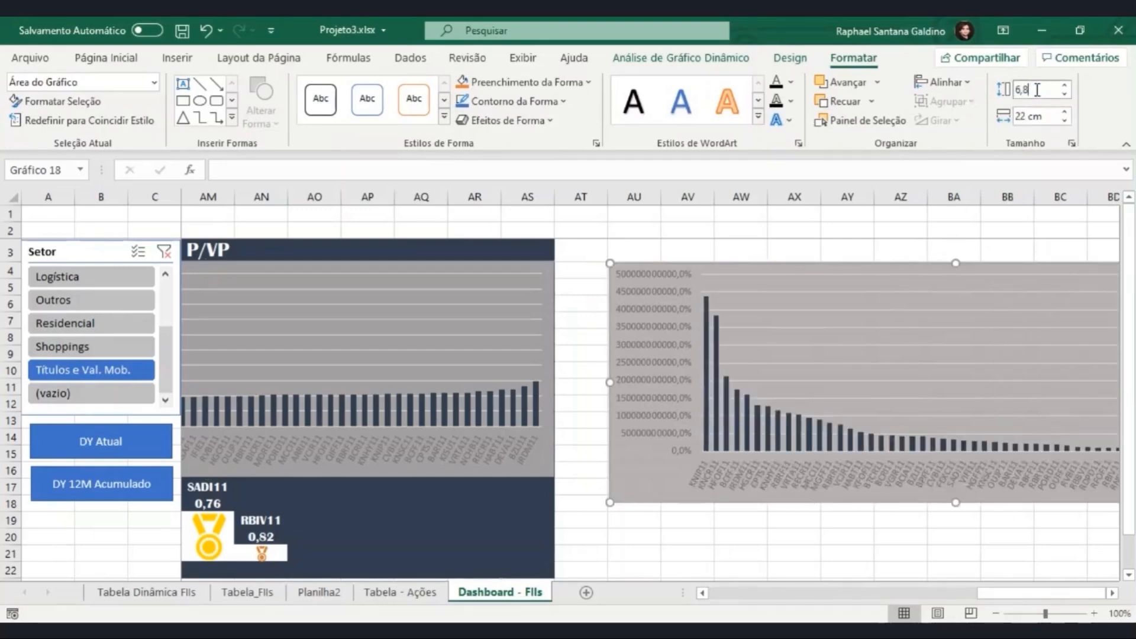
type("5")
key("Return")
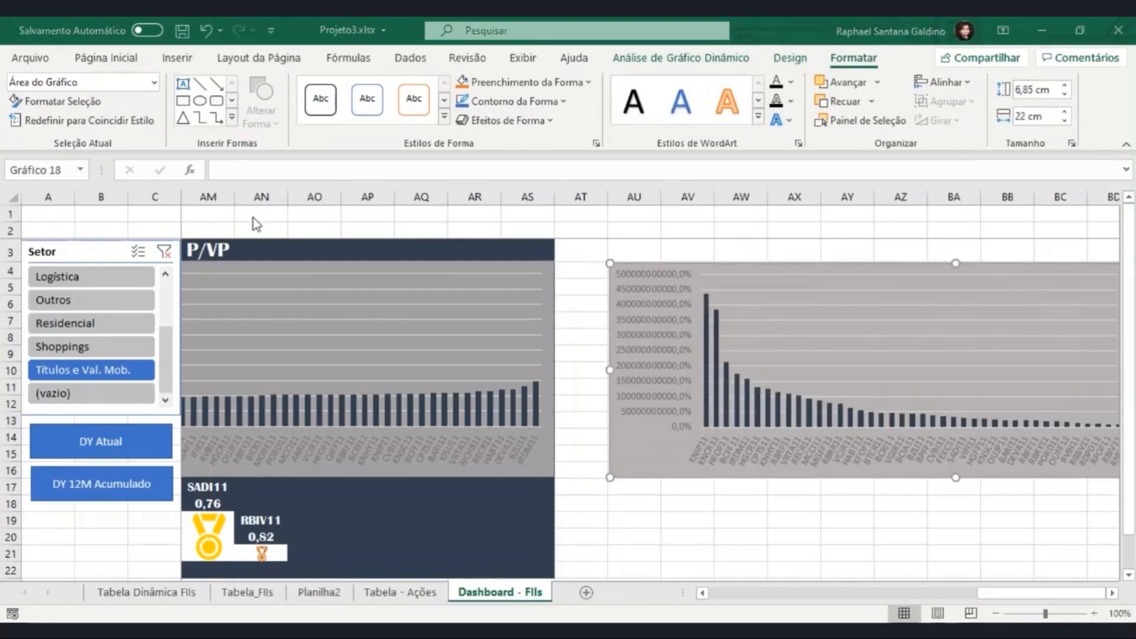
Step: Copy the whole P/VP block with its ranking and paste it at AU3
left_click(242, 250)
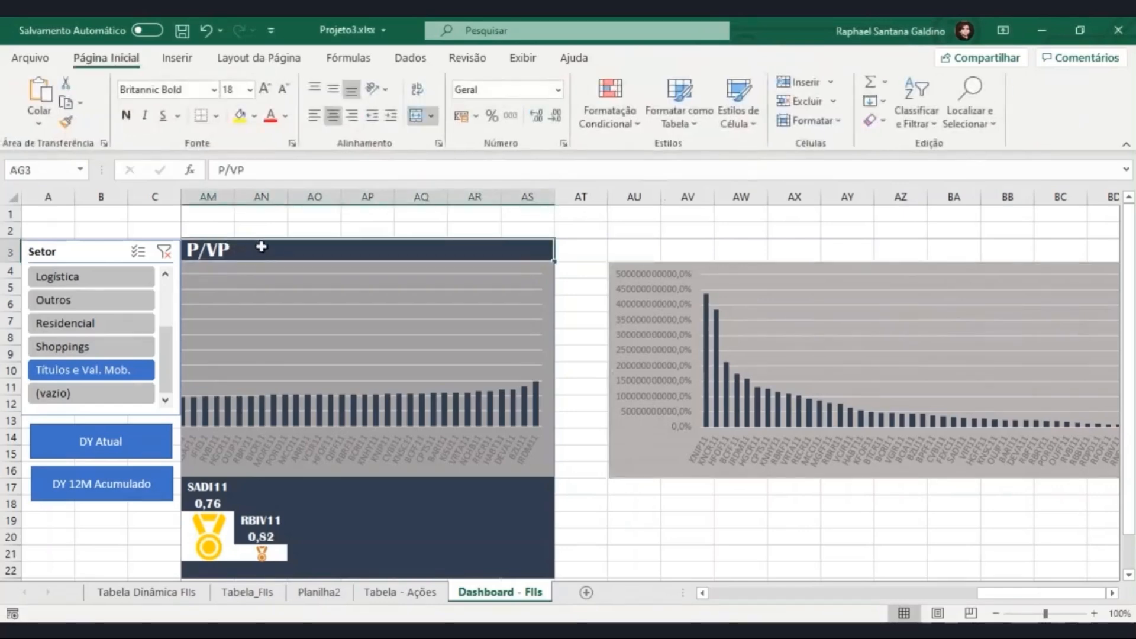
left_click_drag(259, 243, 330, 507)
key("ctrl+c")
scroll(592, 396, "up", 1)
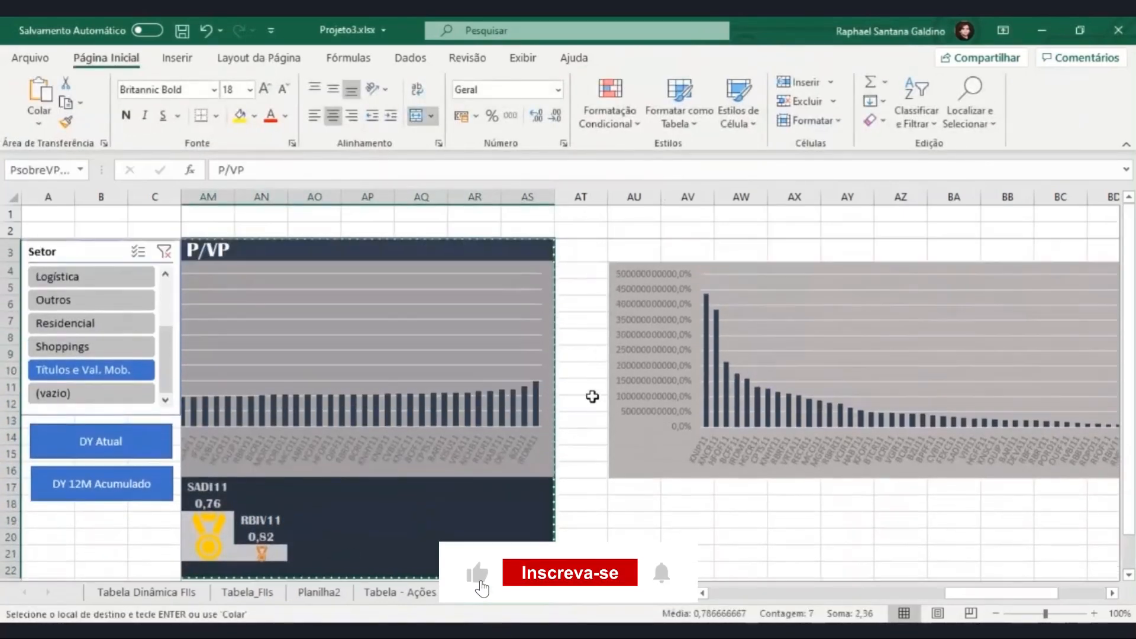
left_click(634, 256)
key("ctrl+v")
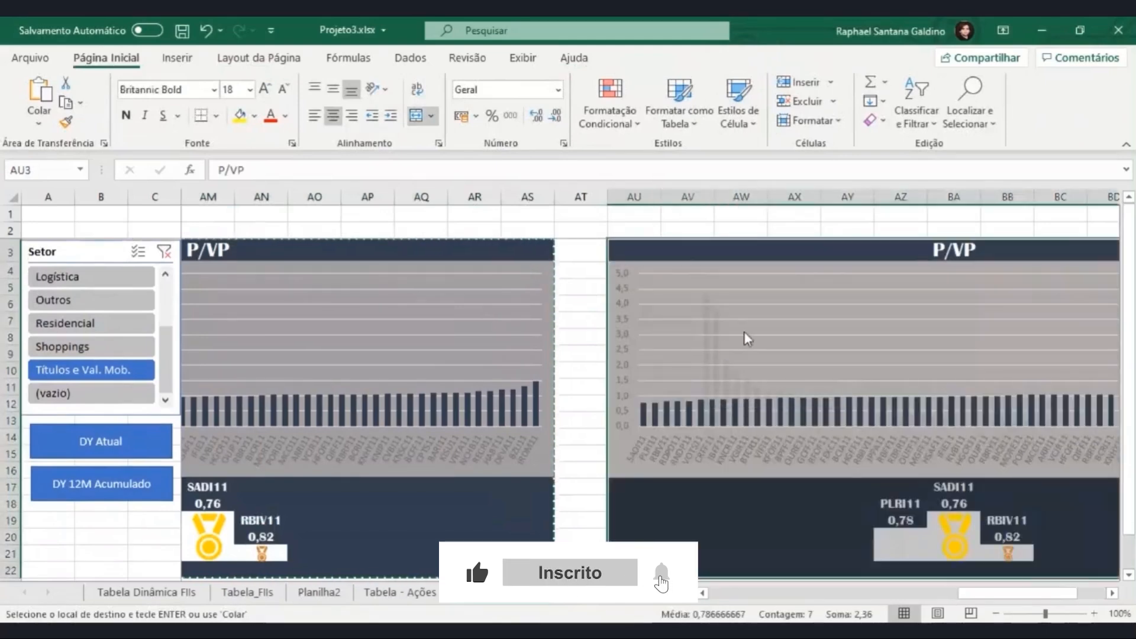
Step: Remove the duplicated P/VP chart from the pasted block and select the Patrimônio Líq. chart beneath it
left_click(781, 290)
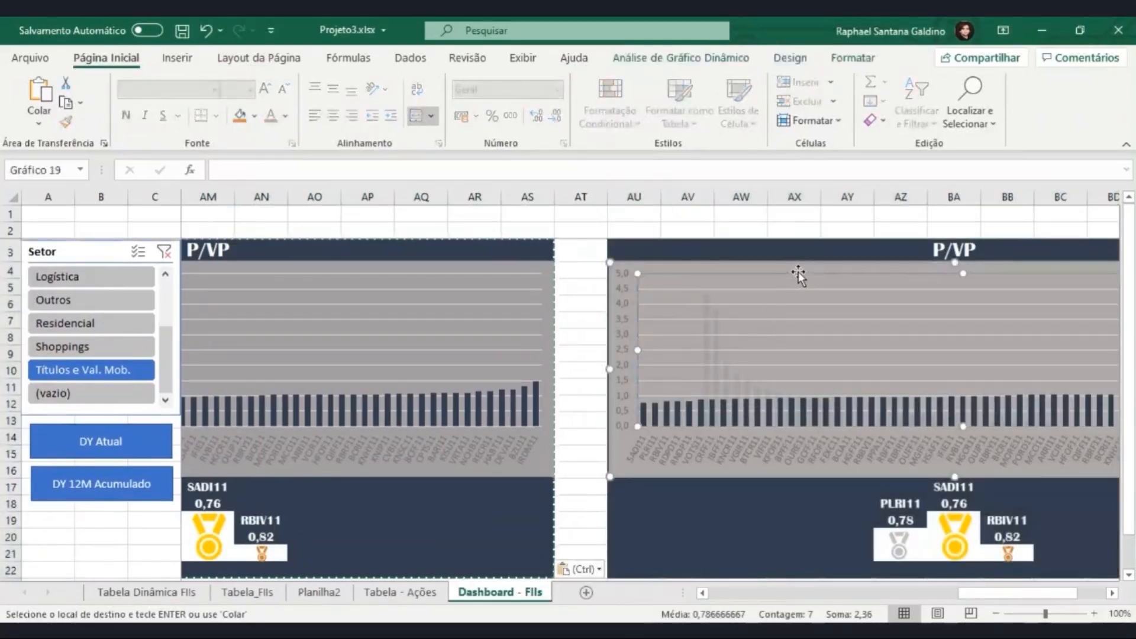
key("Escape")
left_click(783, 304)
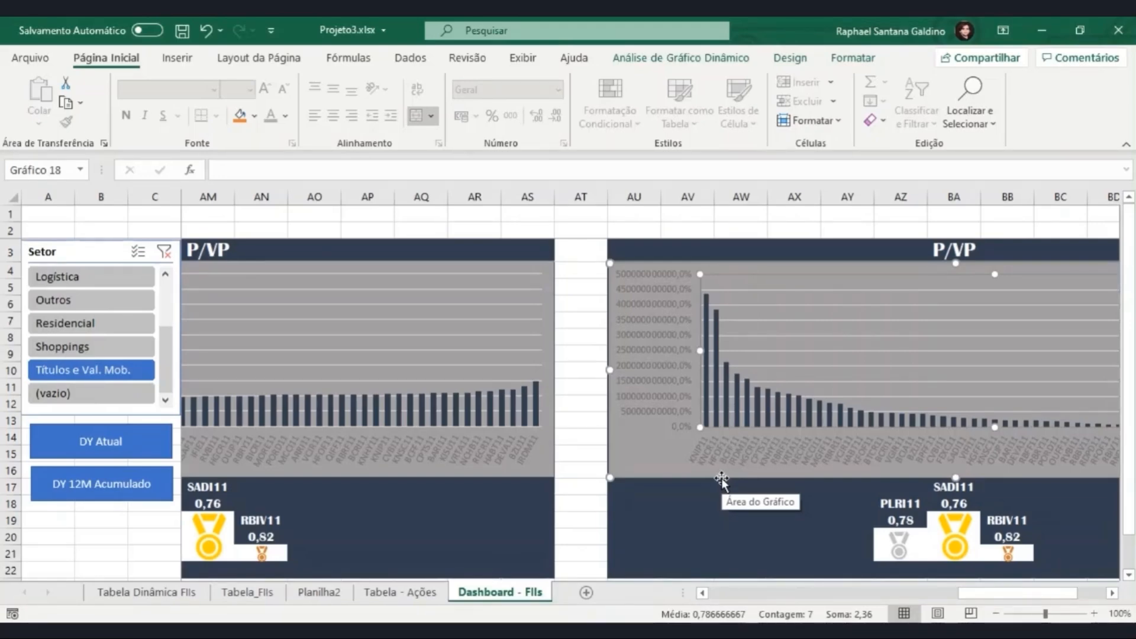
Step: Change the number category of the Patrimônio Líq. chart's vertical axis to Contábil
double_click(660, 410)
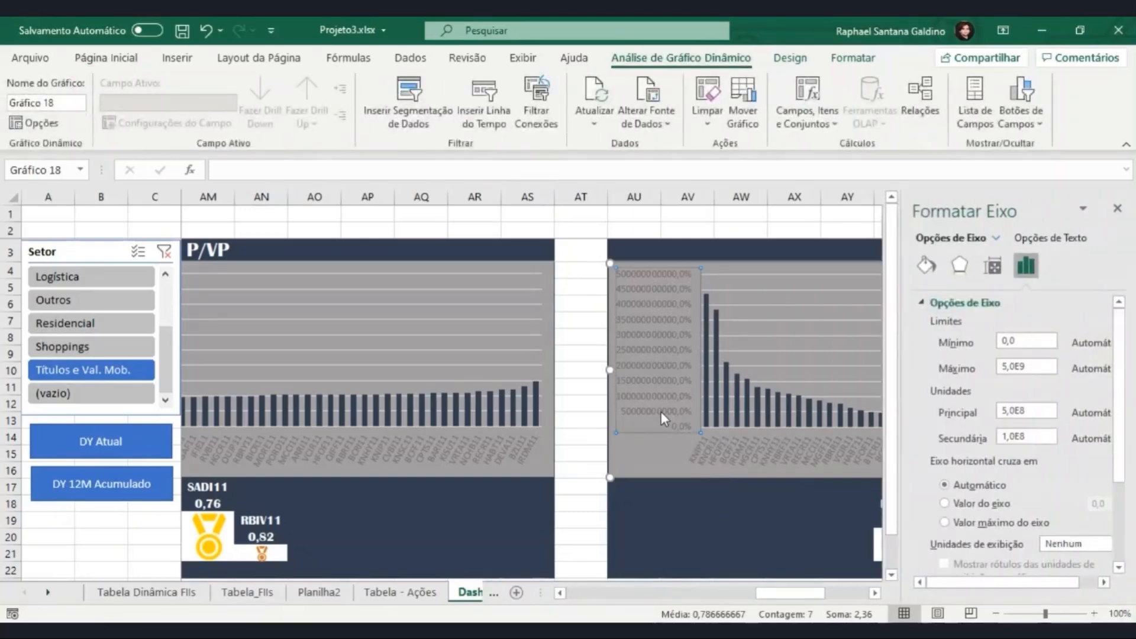
left_click(930, 304)
left_click(941, 369)
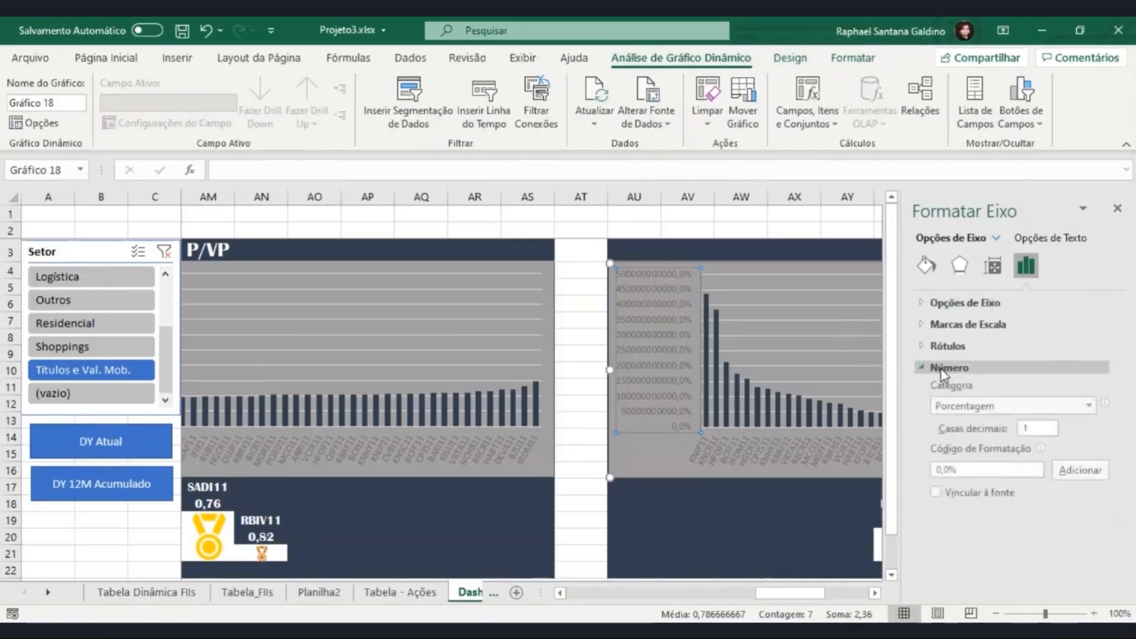
left_click(1089, 407)
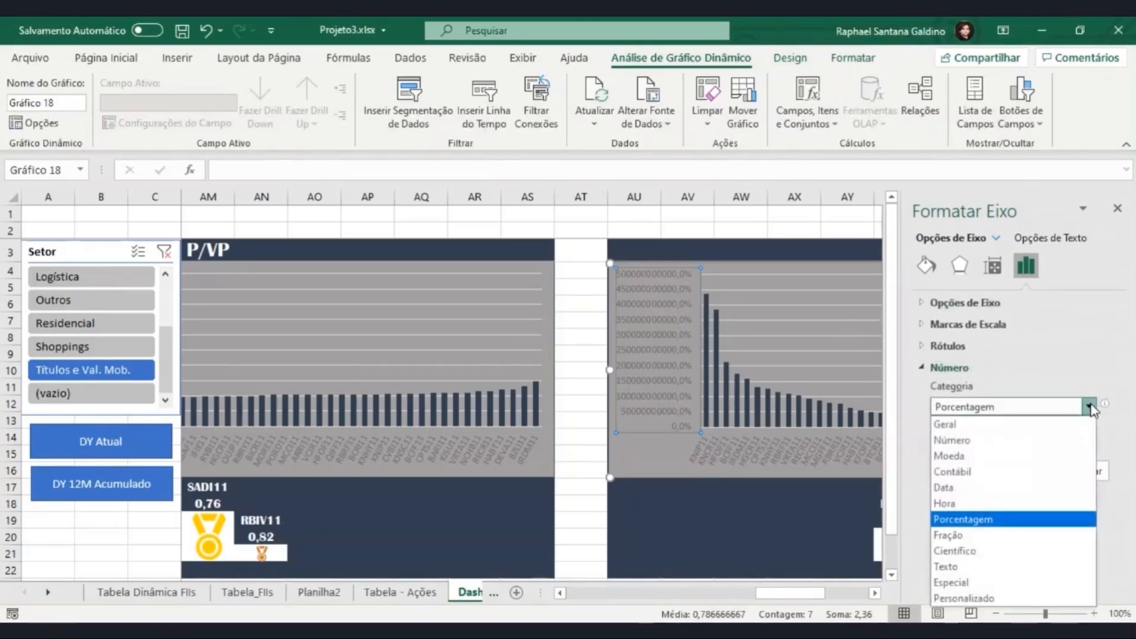
left_click(990, 472)
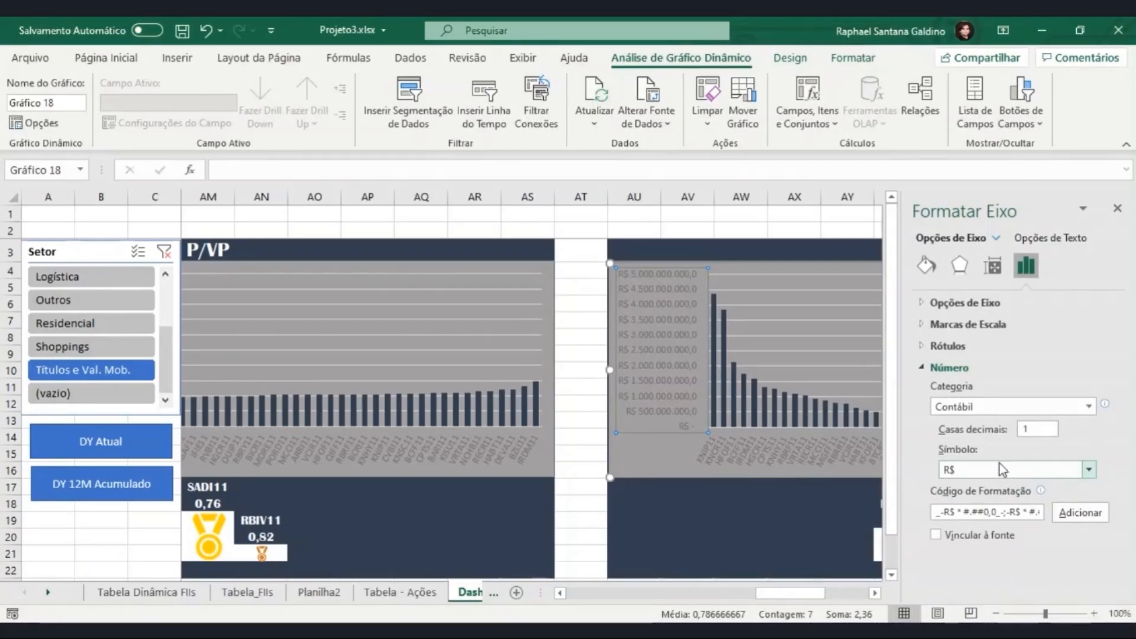
Step: Set the decimal places of the Patrimônio Líq. chart's vertical axis to 0
left_click(1036, 429)
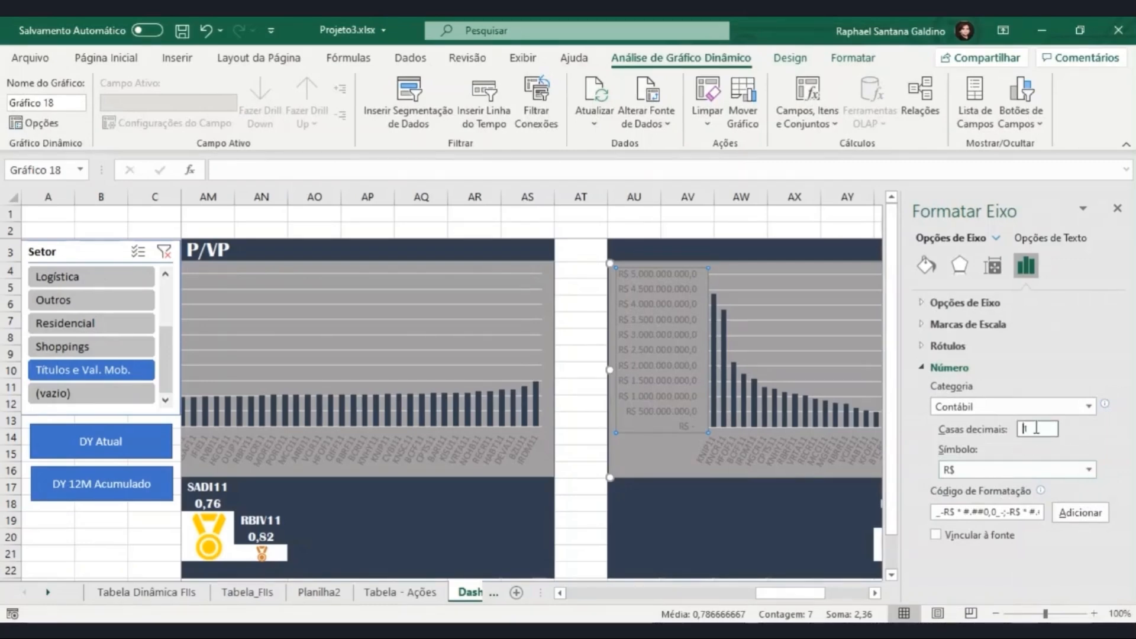
type("0")
key("Return")
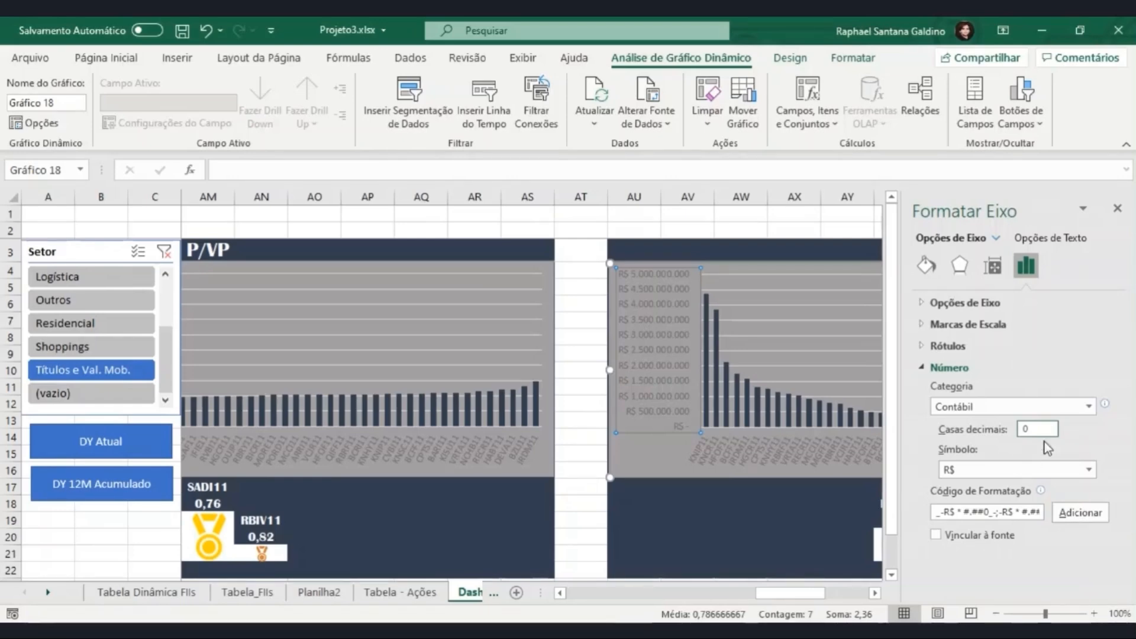
Step: Switch the vertical axis's number category to Personalizado and review the available format types
left_click(1080, 411)
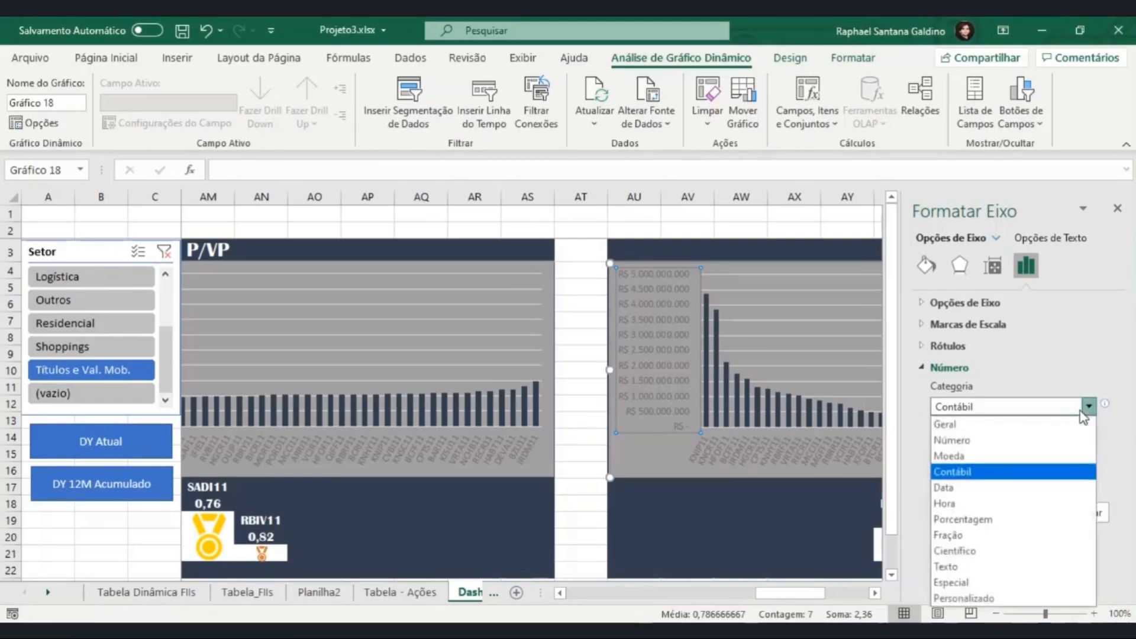
left_click(961, 601)
left_click(1084, 445)
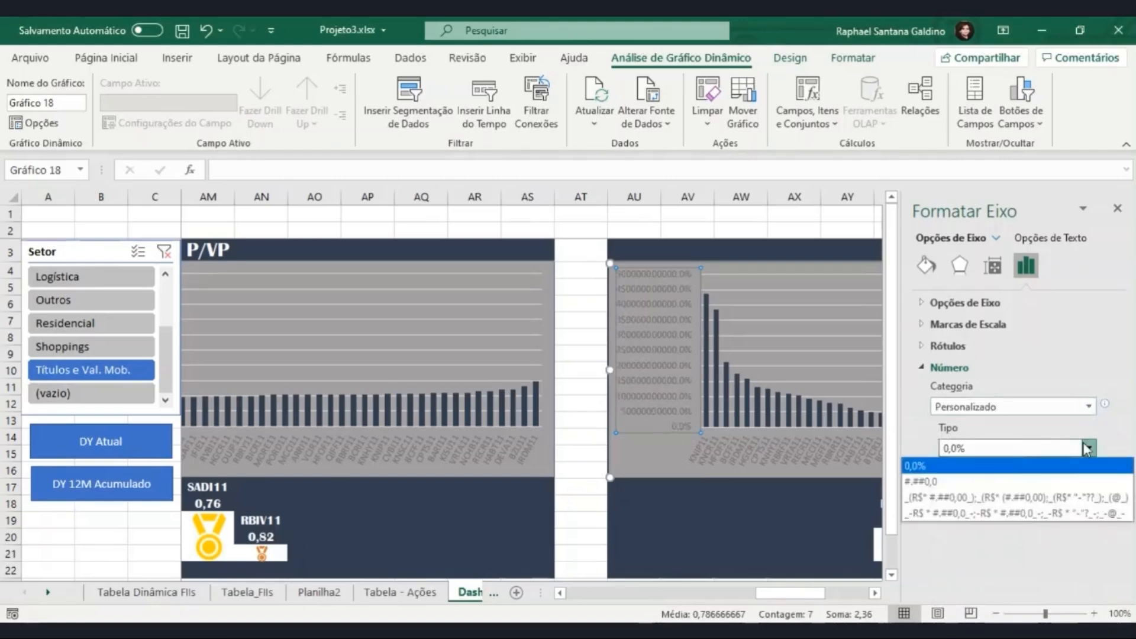
left_click(1079, 451)
left_click(1021, 455)
left_click(1009, 458)
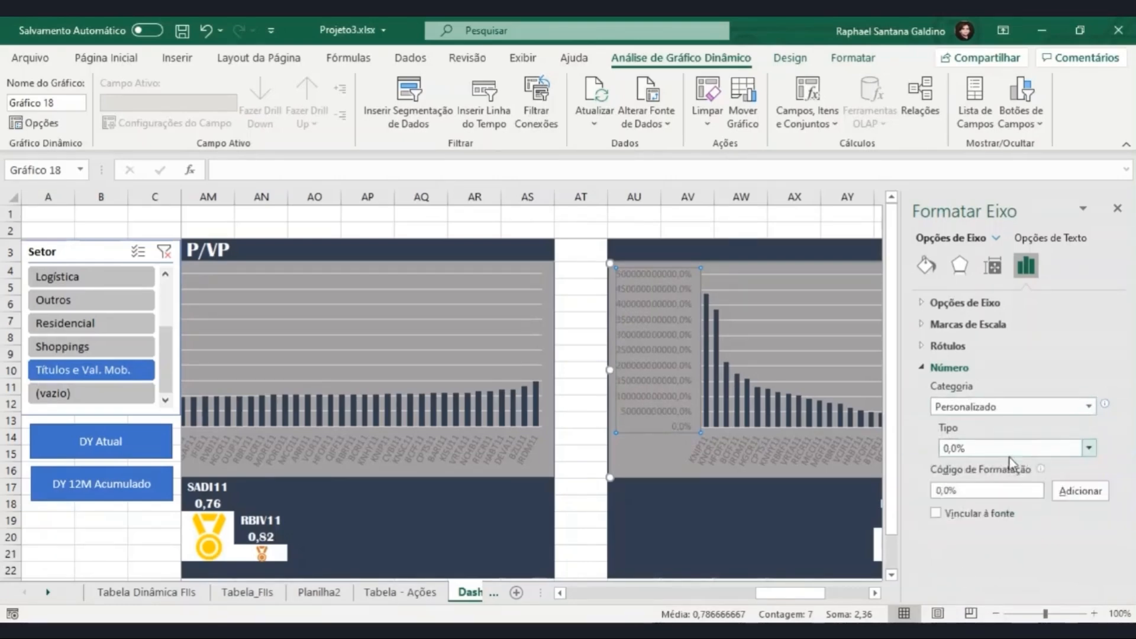
Step: Add and apply the custom format code R$ #.. \M to the chart's vertical axis
double_click(984, 489)
type("R")
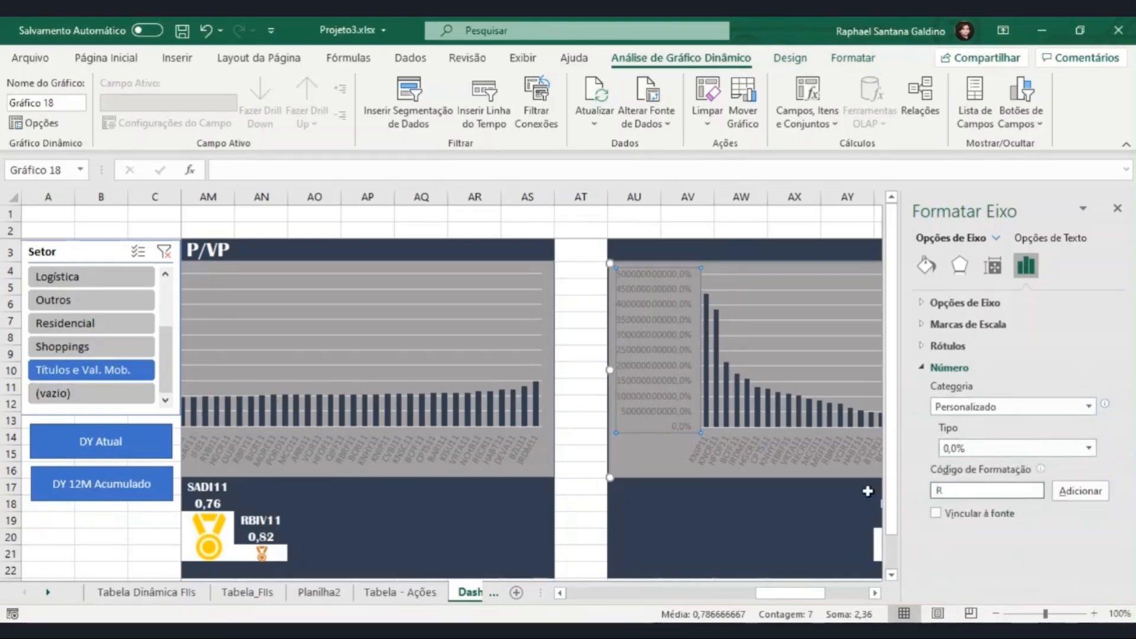
type("$ #..\\M")
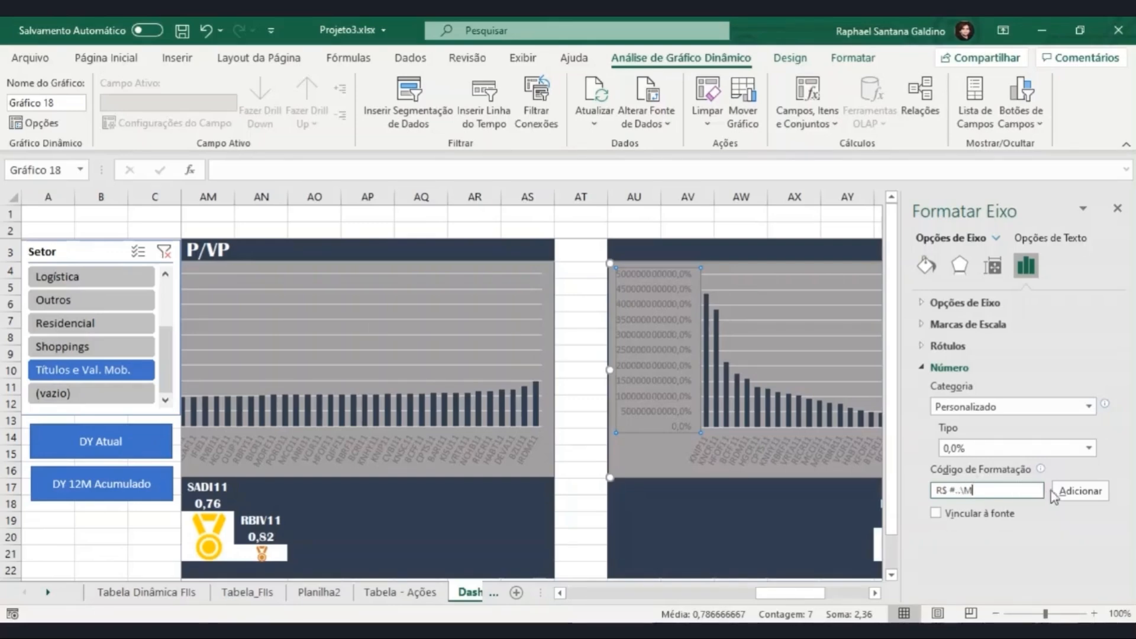
left_click(1080, 492)
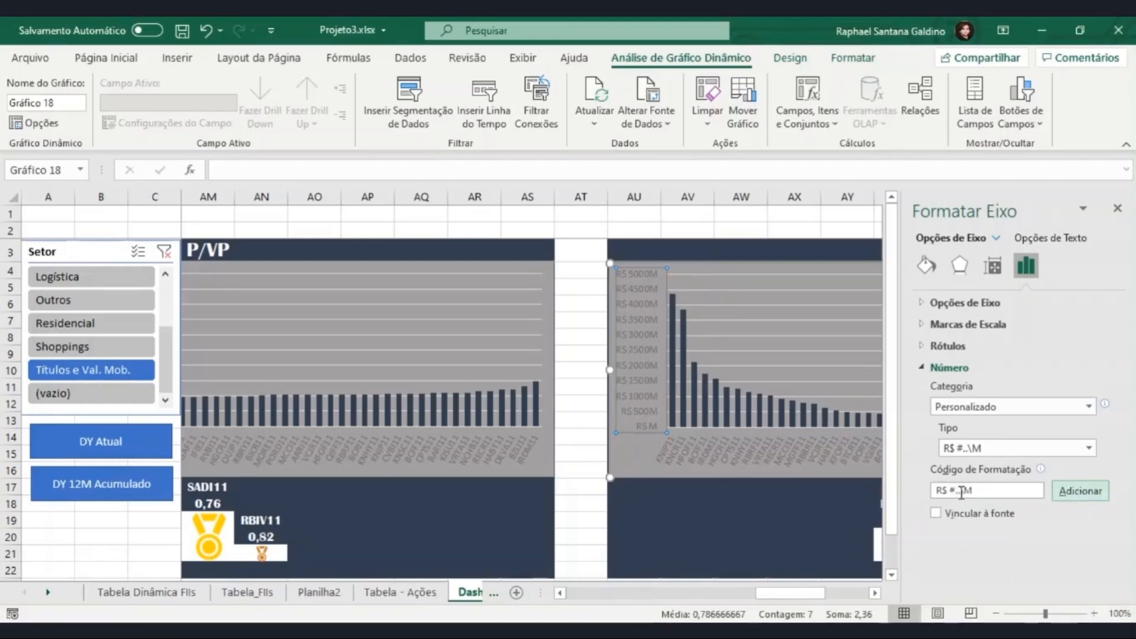
left_click(962, 490)
left_click(1063, 497)
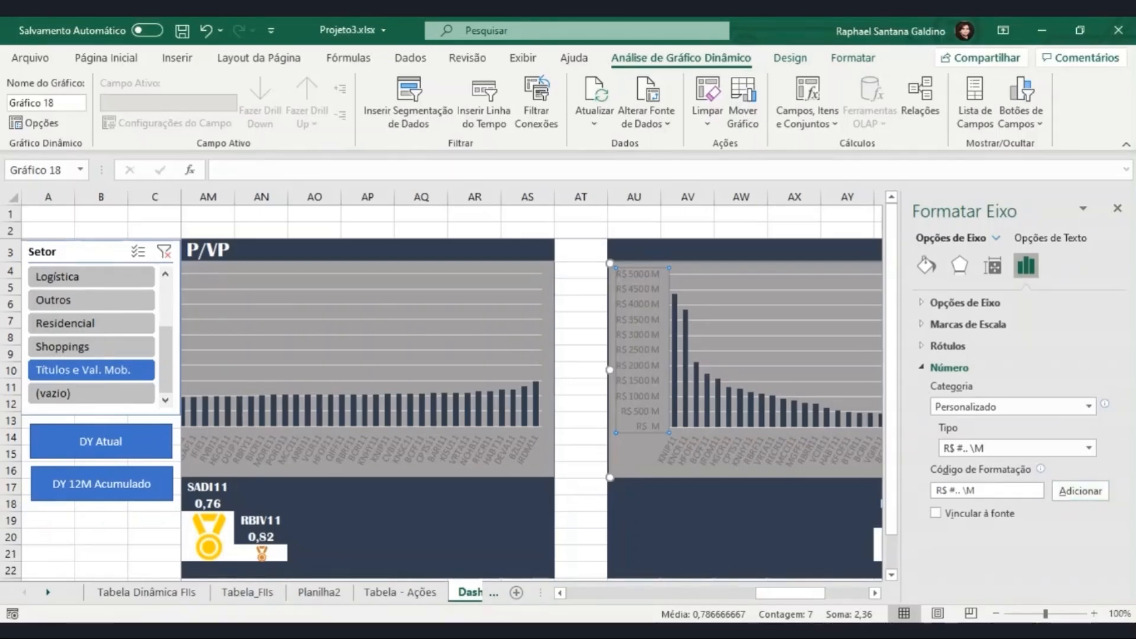
Step: Replace the P/VP heading in AU3 of the pasted block with Patrimônio Líquido
left_click_drag(811, 592, 844, 601)
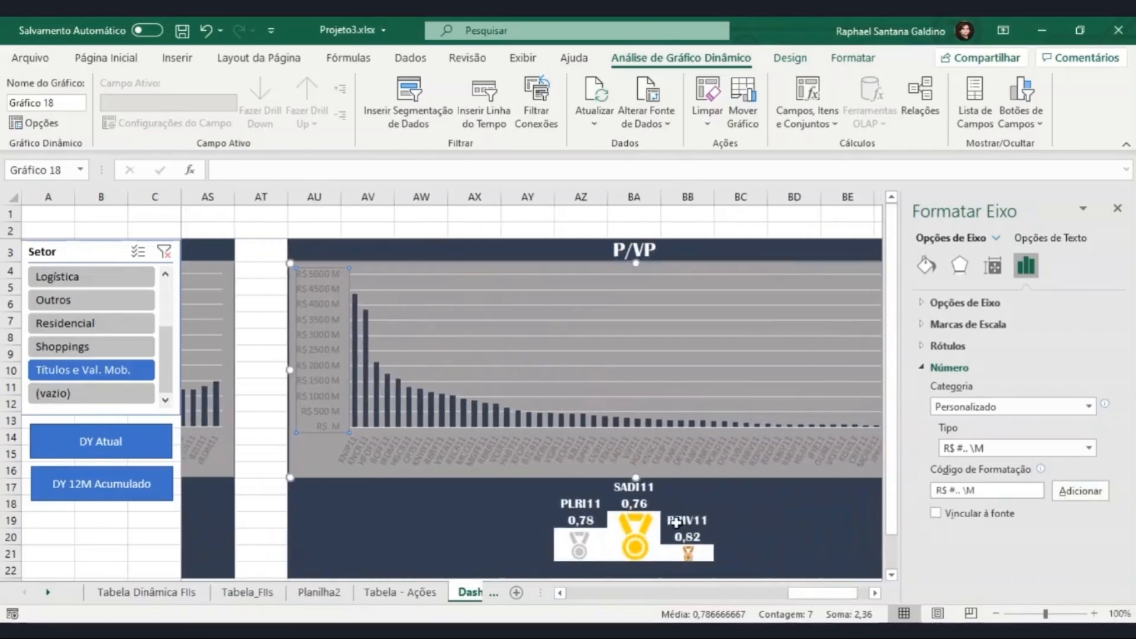
left_click(647, 488)
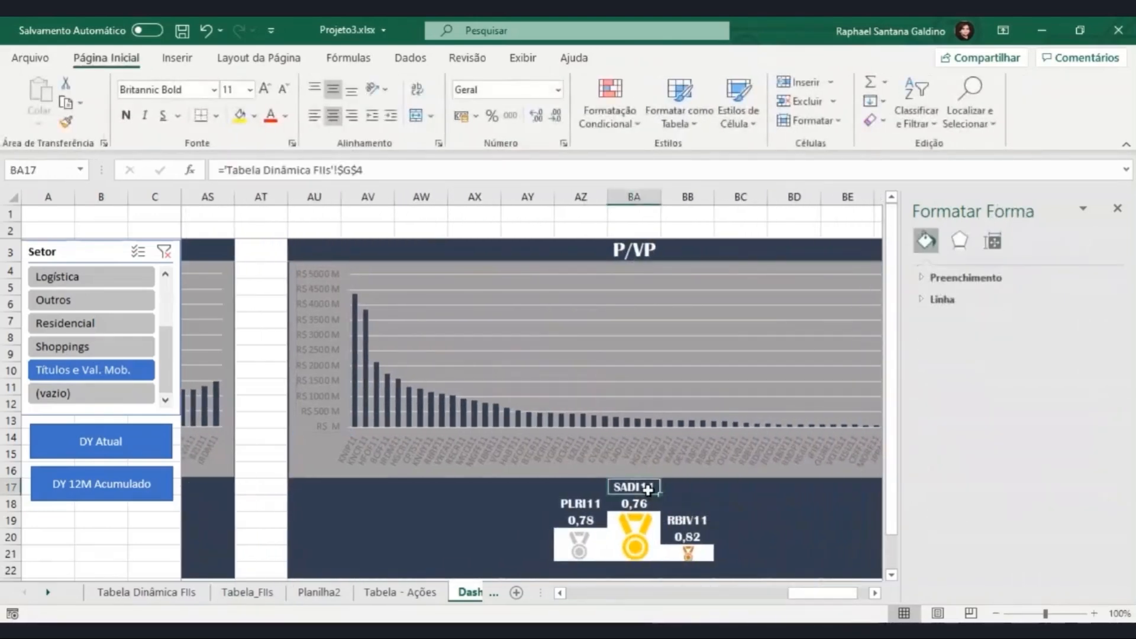
left_click(447, 245)
double_click(447, 246)
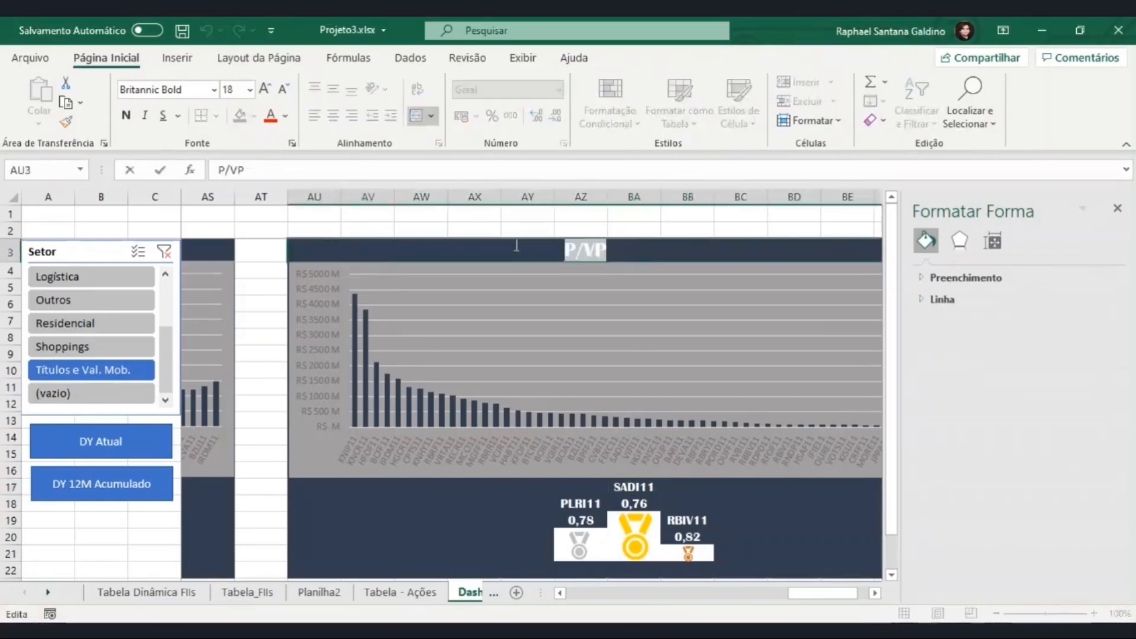
type("Patrim")
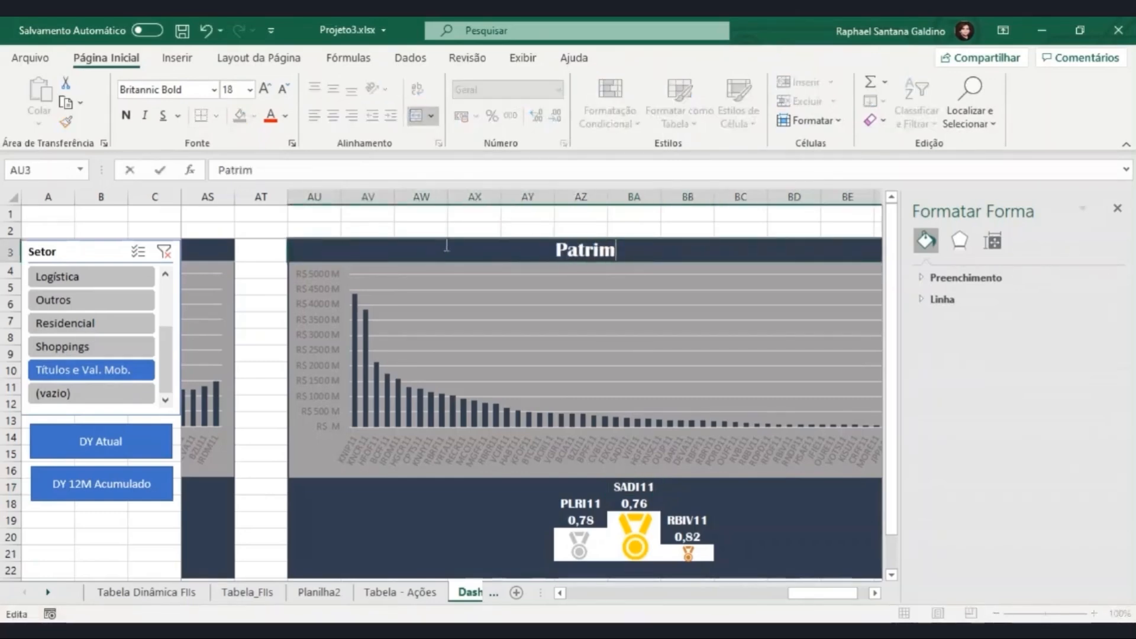
type("ônio Líquido")
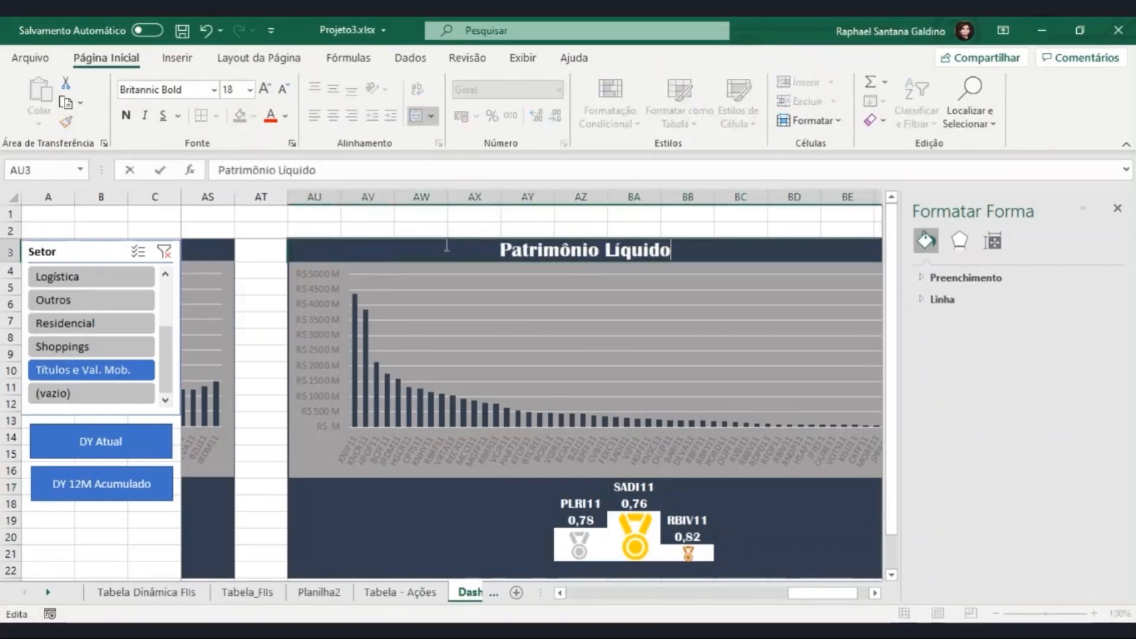
key("Return")
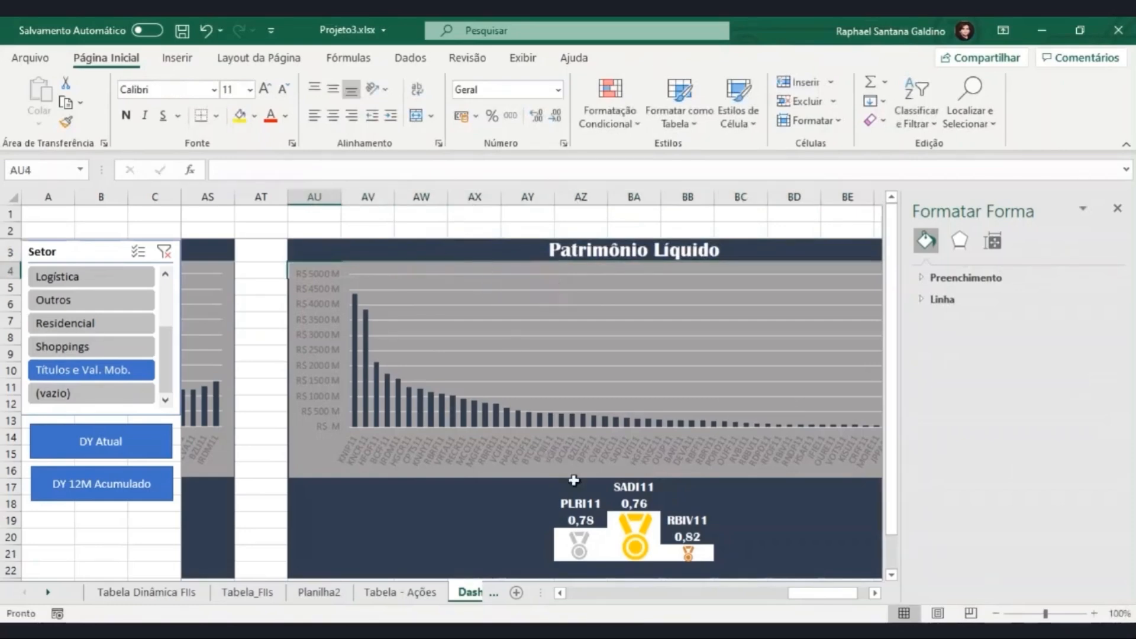
Step: Check the references in AZ18 and AZ19 and the Patrimônio Líquido pivot table's columns on the Tabela Dinâmica FIIs sheet
left_click(589, 503)
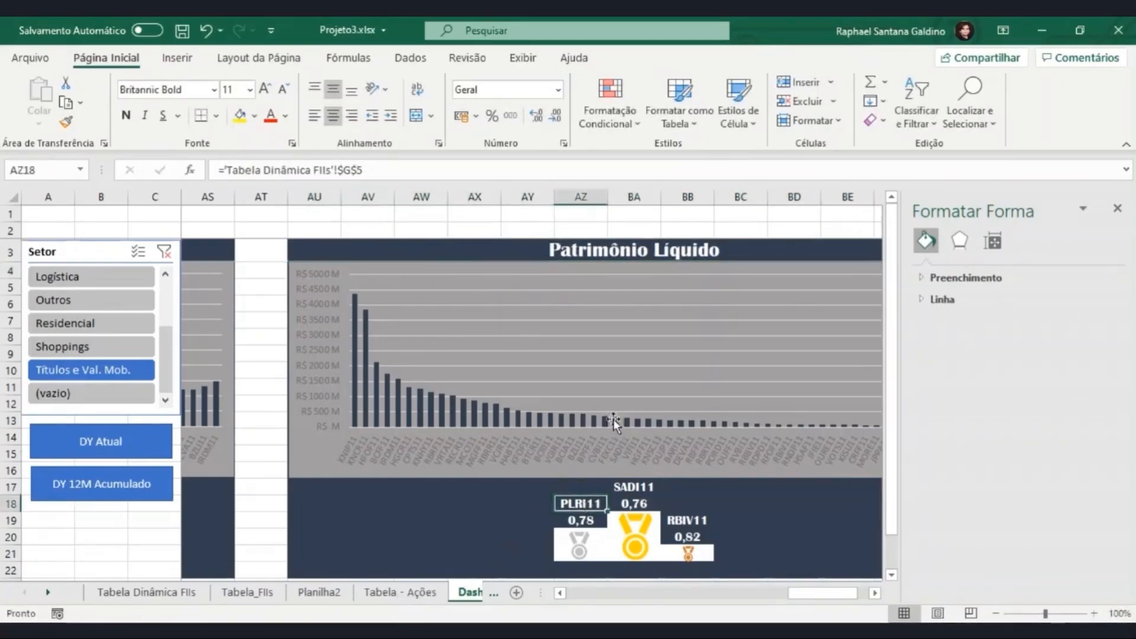
left_click(589, 521)
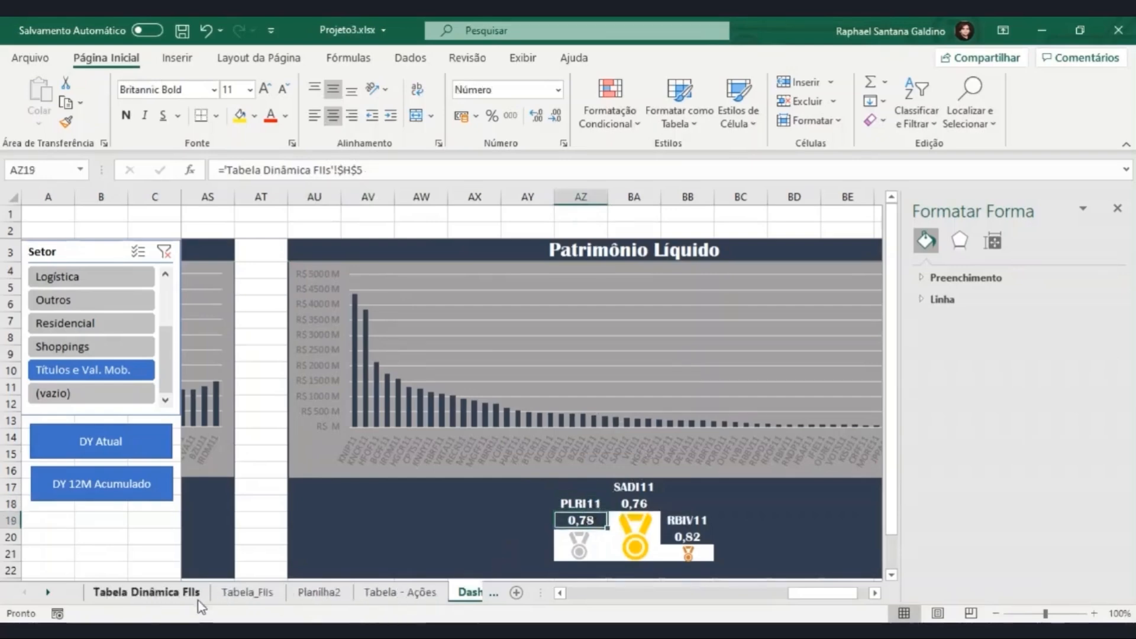
left_click(146, 592)
left_click(616, 190)
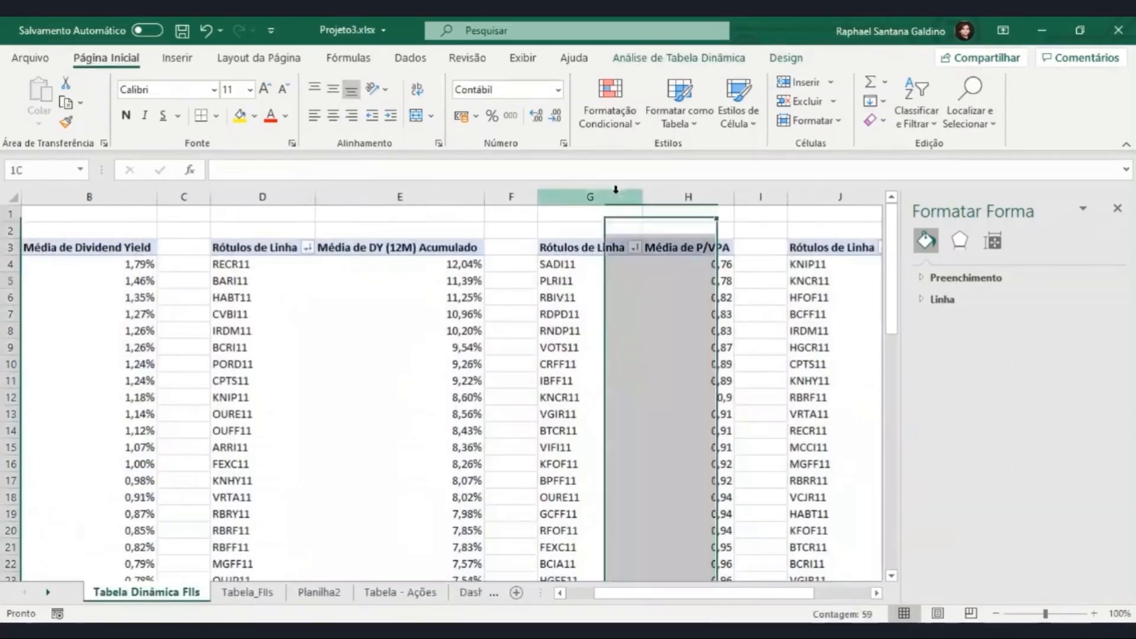
left_click(664, 198)
left_click_drag(601, 593, 629, 593)
left_click(736, 198)
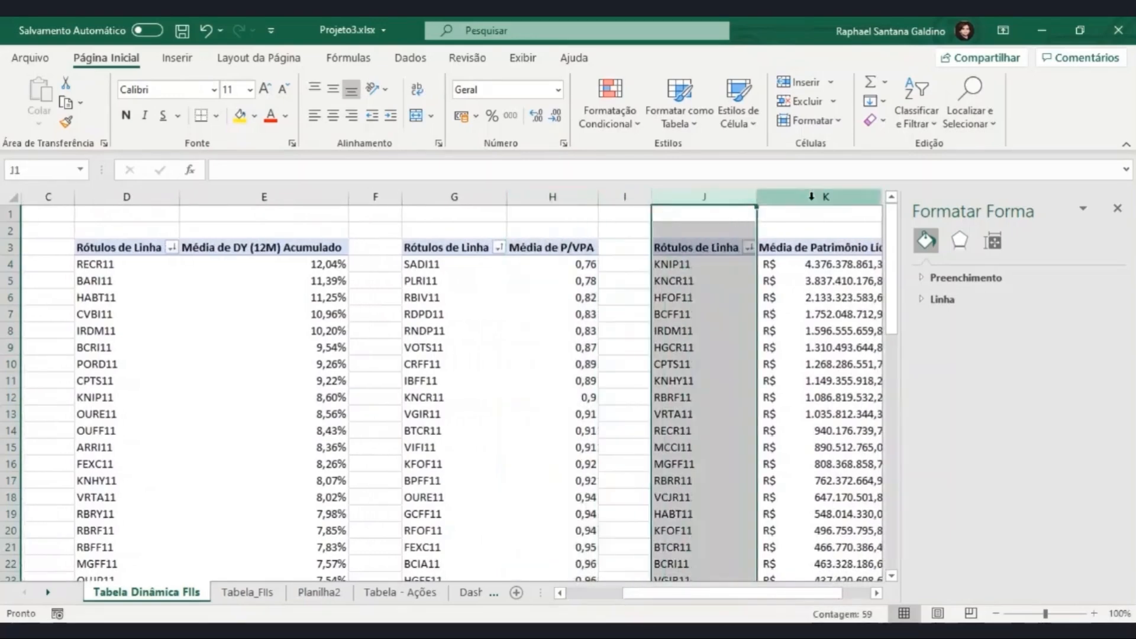
left_click(811, 197)
left_click(472, 595)
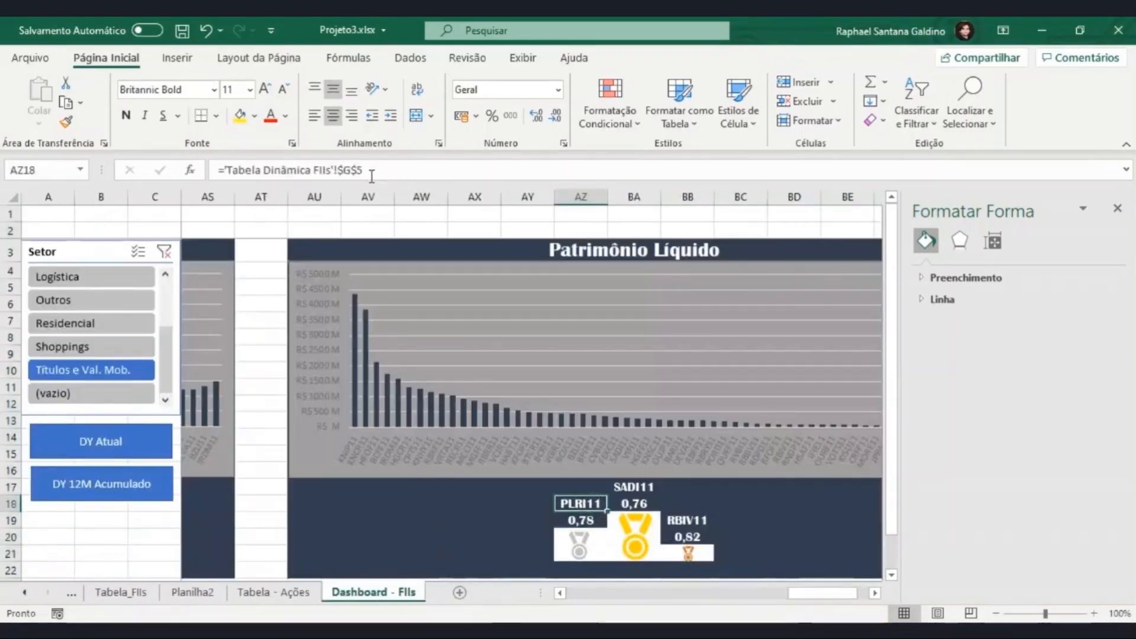
Step: Point the second-place name in AZ18 to $J$5 and its value in AZ19 to $K$5 of Tabela Dinâmica FIIs
left_click(351, 171)
key("BackSpace")
type("J")
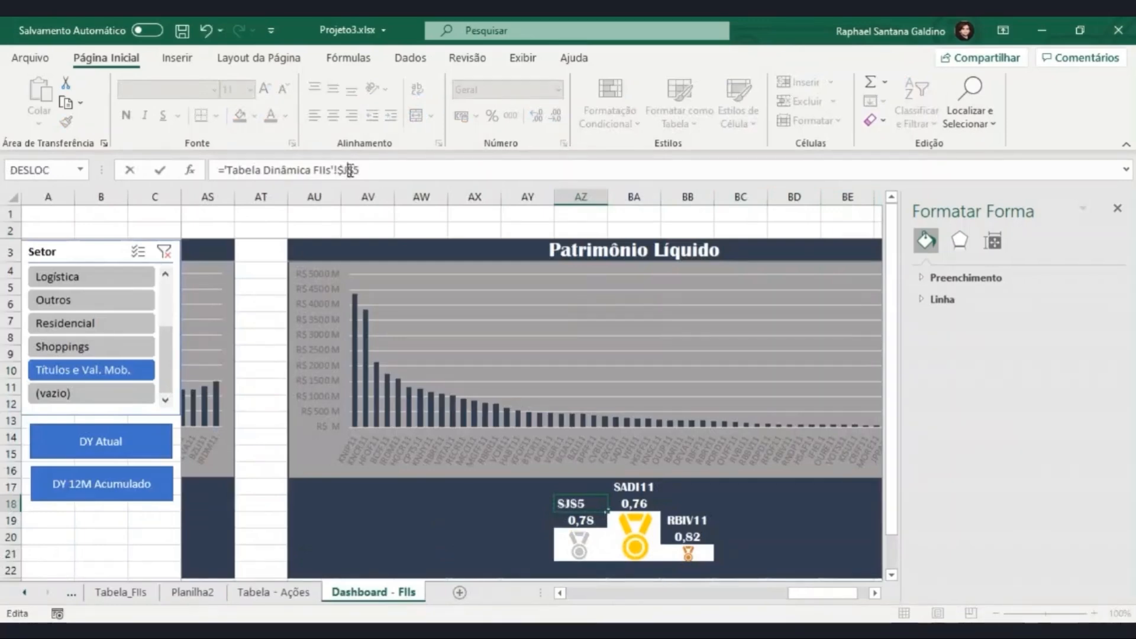
key("Return")
left_click(349, 171)
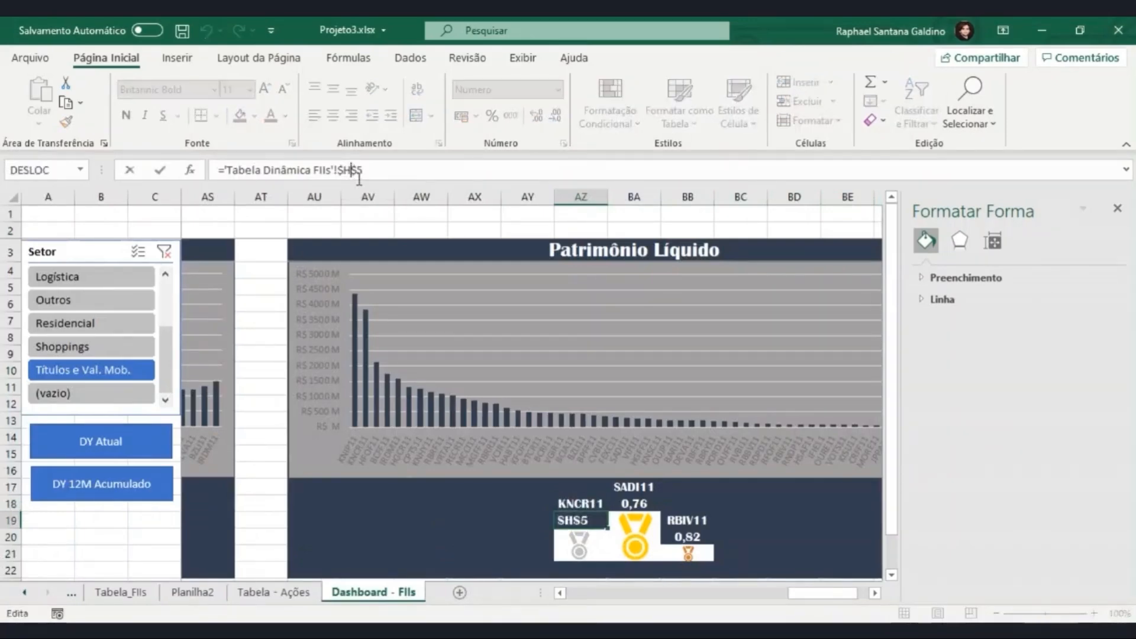
key("BackSpace")
type("K")
key("Return")
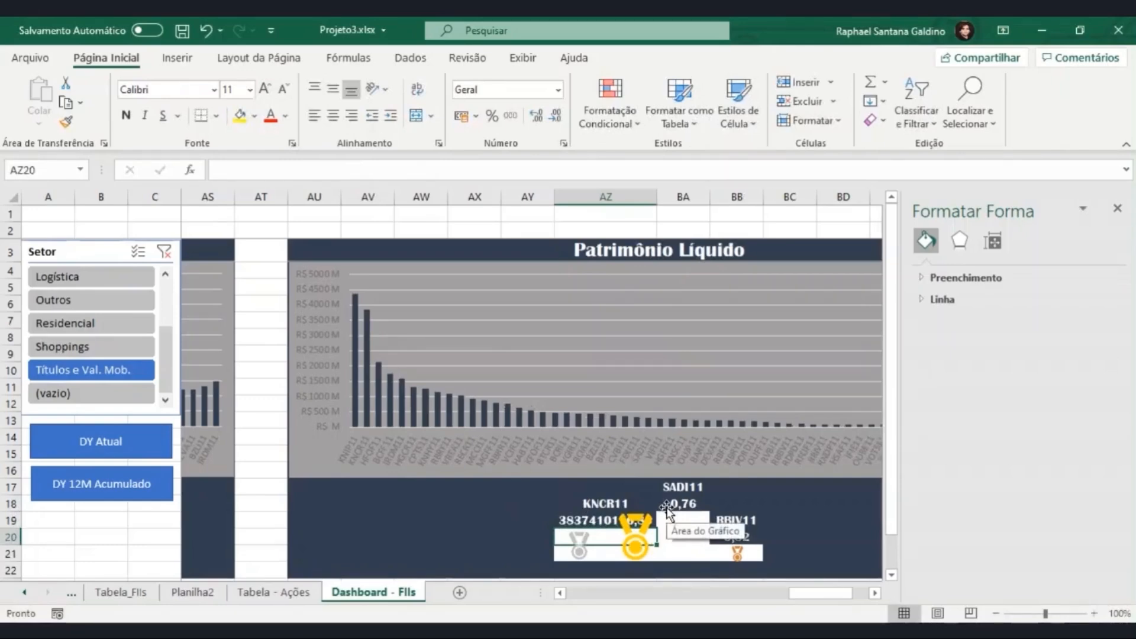
Step: Copy the second-place name and value from AZ18:AZ19 and paste them at BA17 for first place
left_click(602, 507)
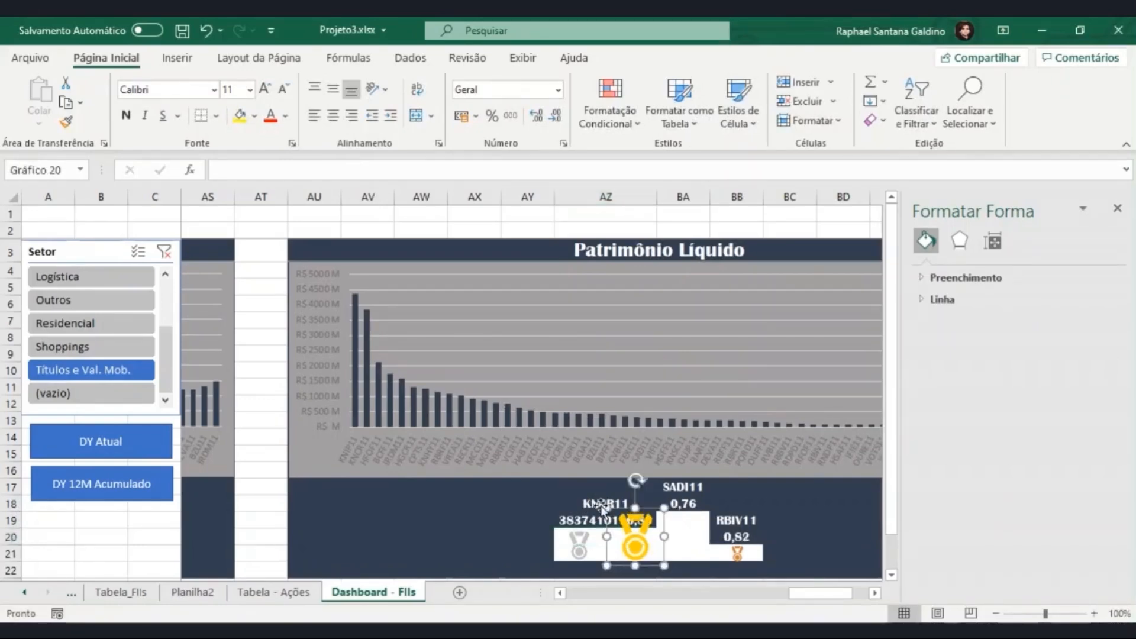
left_click_drag(601, 509, 601, 512)
left_click(582, 517)
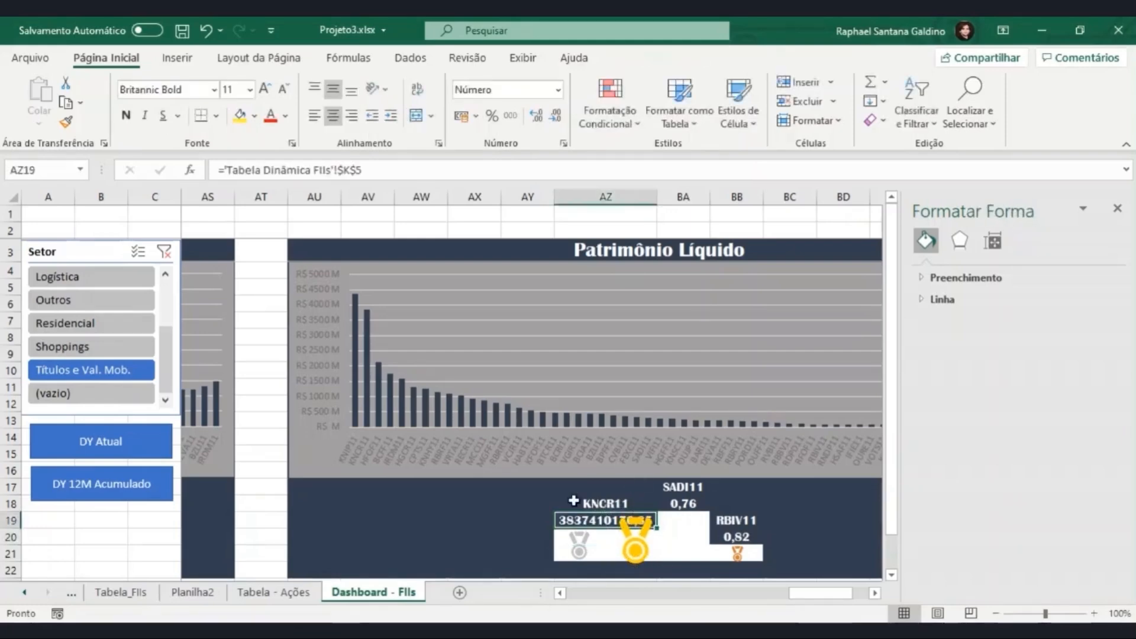
left_click(573, 501, "shift")
key("ctrl+c")
left_click(704, 487)
key("ctrl+v")
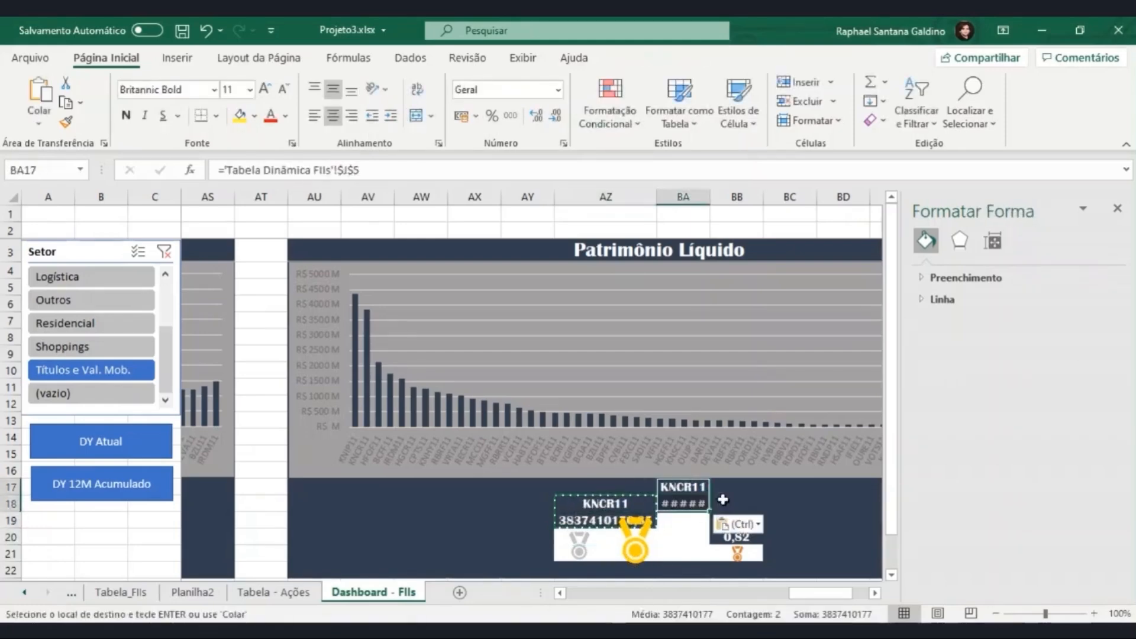
Step: Change the first-place references to $J$4 in BA17 and $K$4 in BA18
left_click(392, 178)
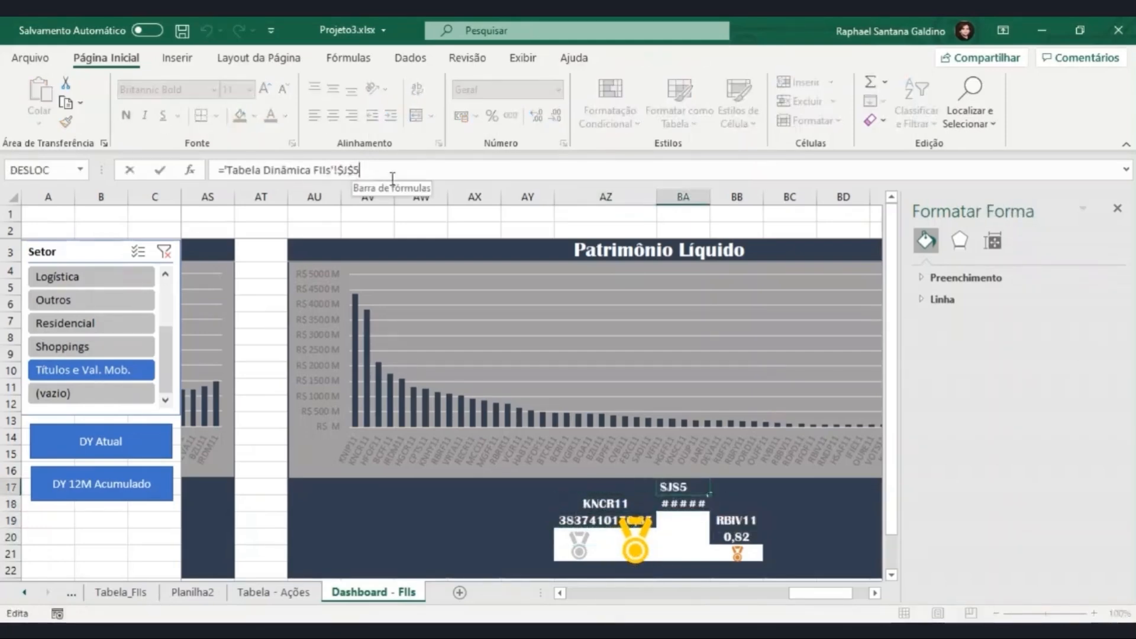
key("BackSpace")
key("BackSpace")
key("BackSpace")
key("BackSpace")
type("$K$5")
key("Return")
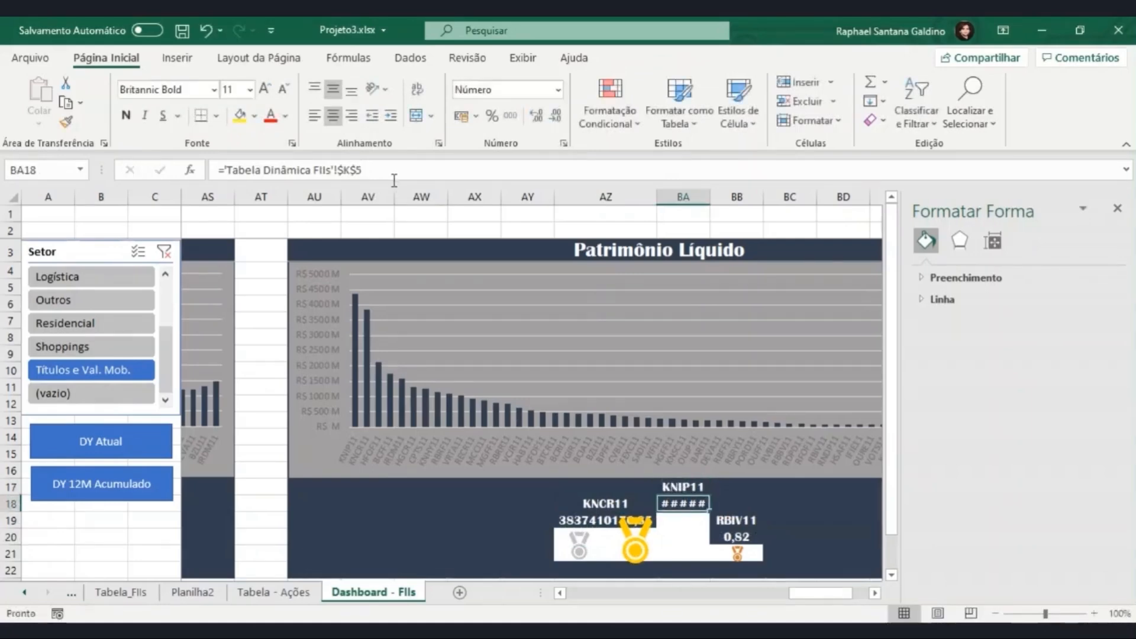
left_click(395, 173)
key("BackSpace")
type("6")
key("Return")
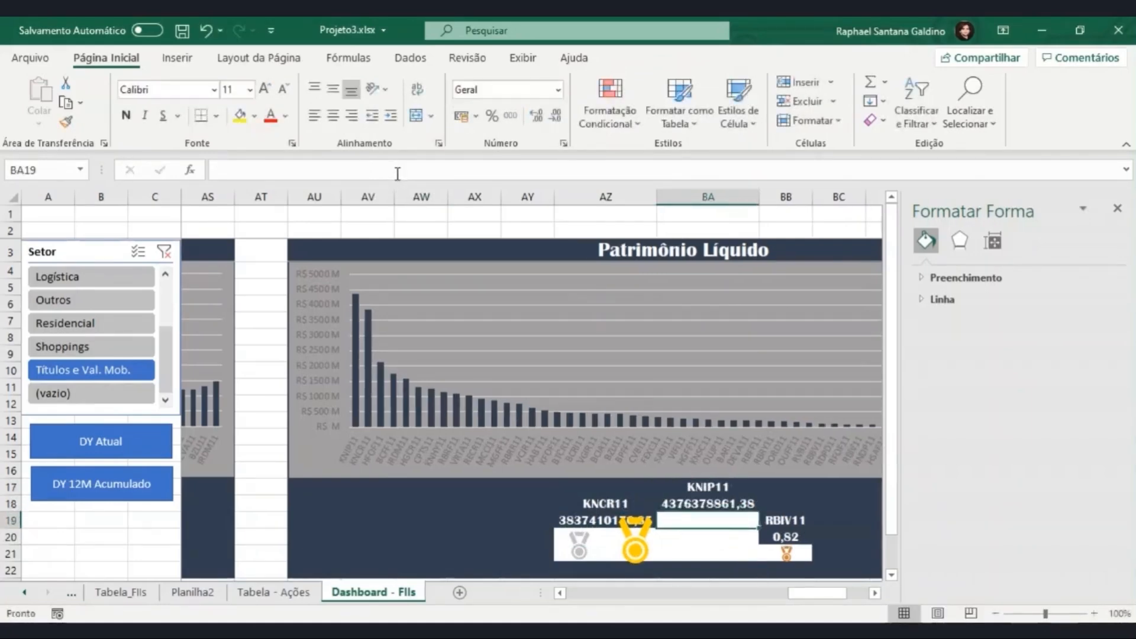
Step: Copy the first-place name and value from BA17:BA18 and paste them at BB19 for third place
left_click_drag(734, 490, 757, 501)
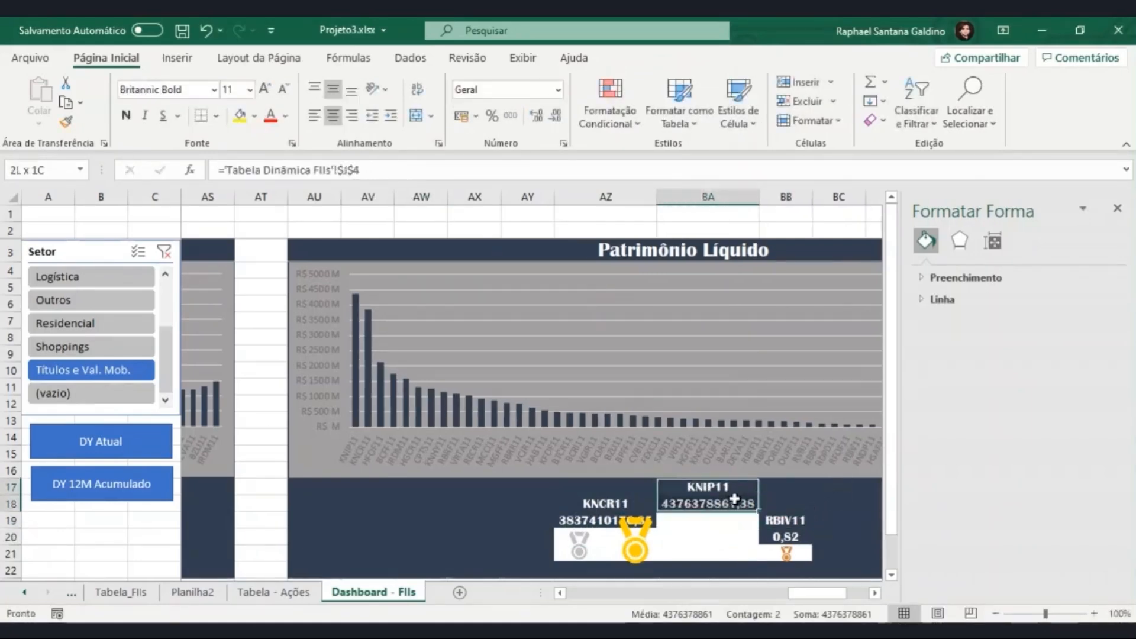
key("ctrl+c")
left_click(785, 521)
key("ctrl+v")
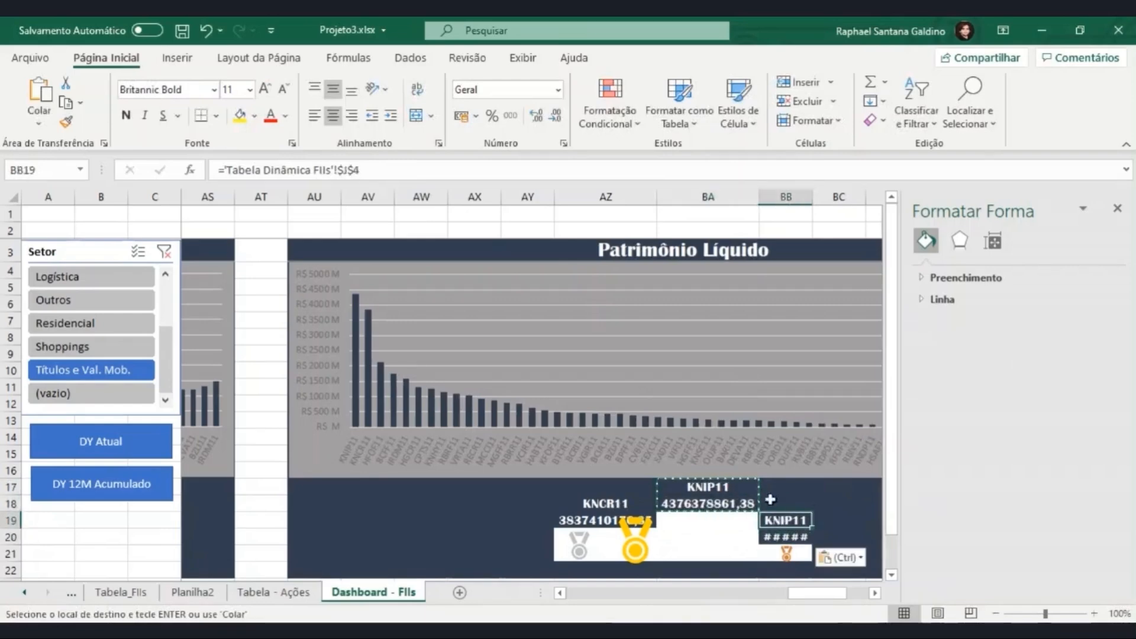
Step: Change the third-place references to $J$6 in BB19 and $K$6 in BB20
left_click(393, 169)
key("BackSpace")
type("6")
key("Return")
left_click(361, 170)
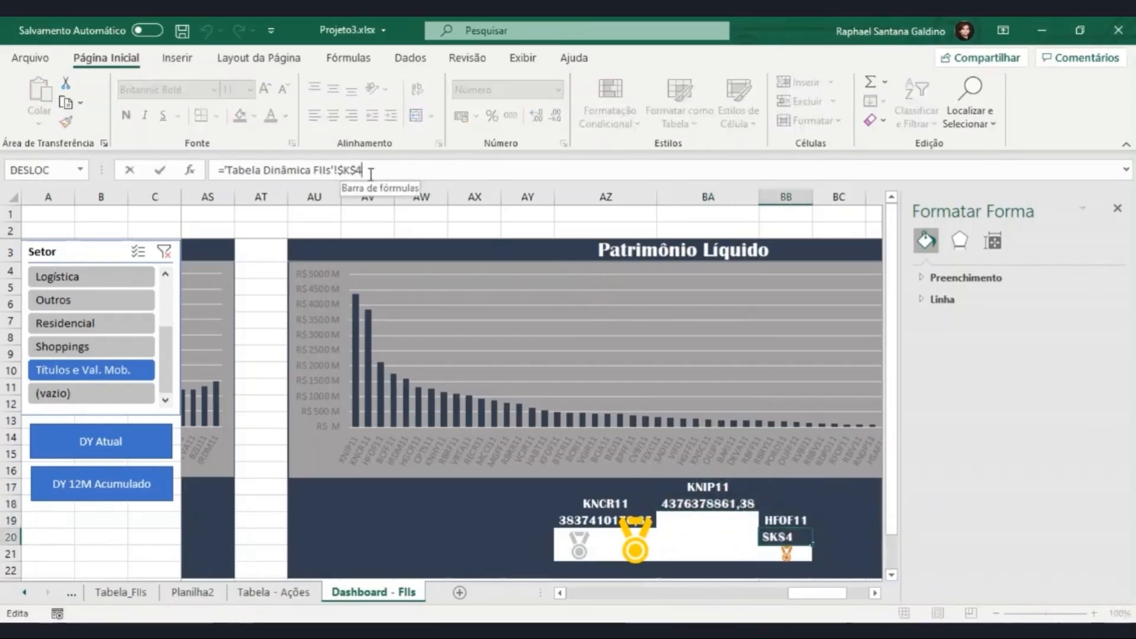
key("BackSpace")
type("6")
key("Return")
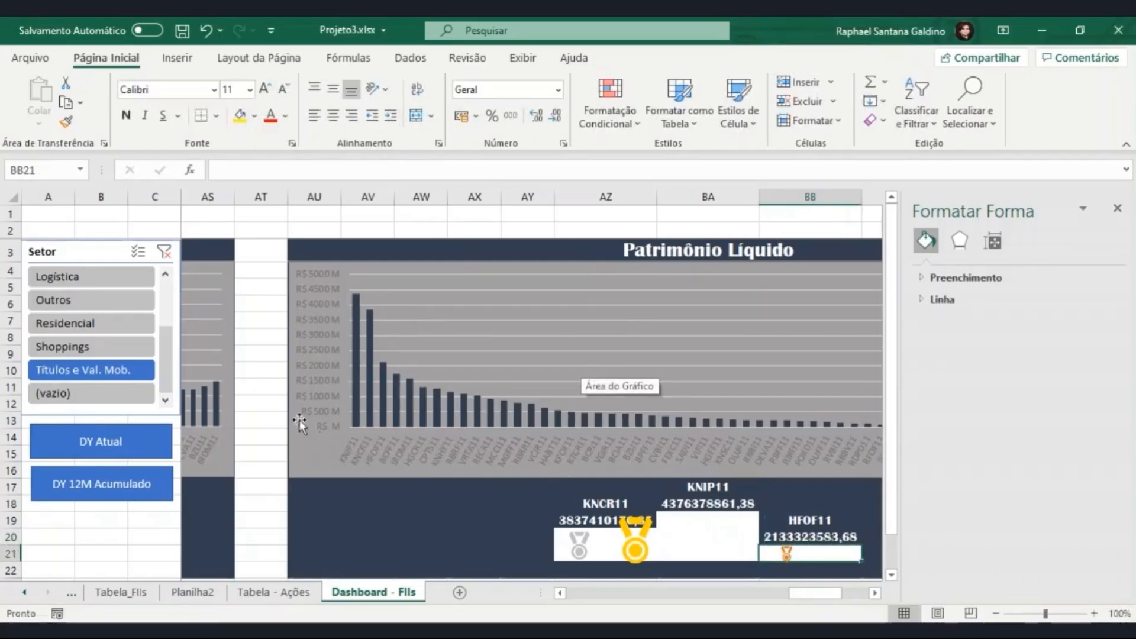
Step: Apply the custom number format R$ #.. \M to the three ranking values in AZ19, BA18 and BB20
left_click(312, 386)
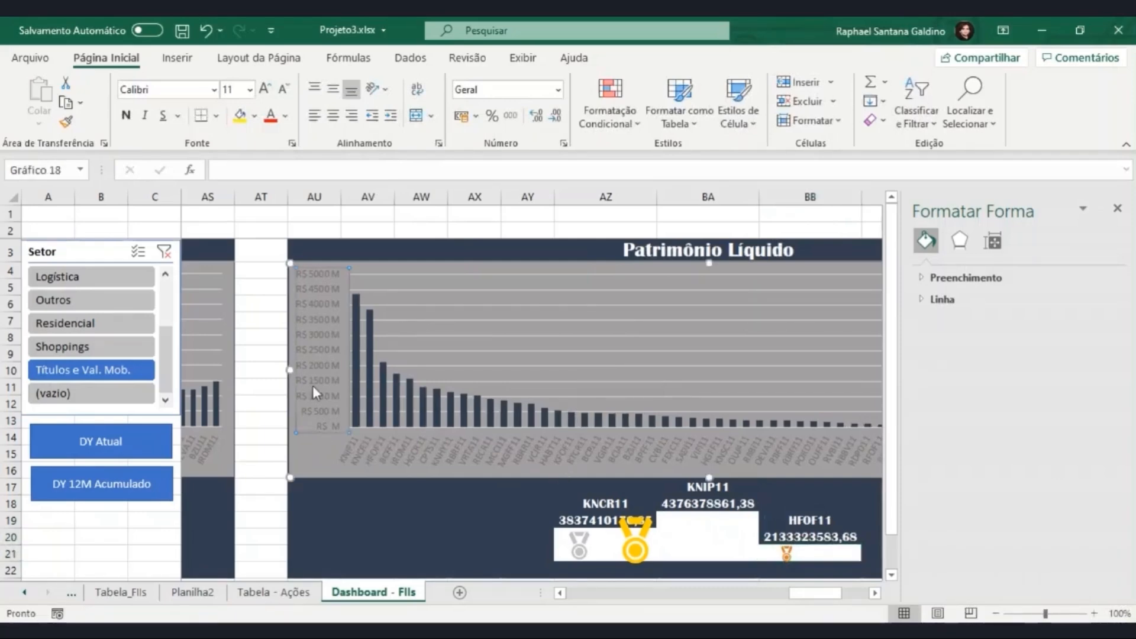
left_click(578, 517)
left_click(697, 504, "ctrl")
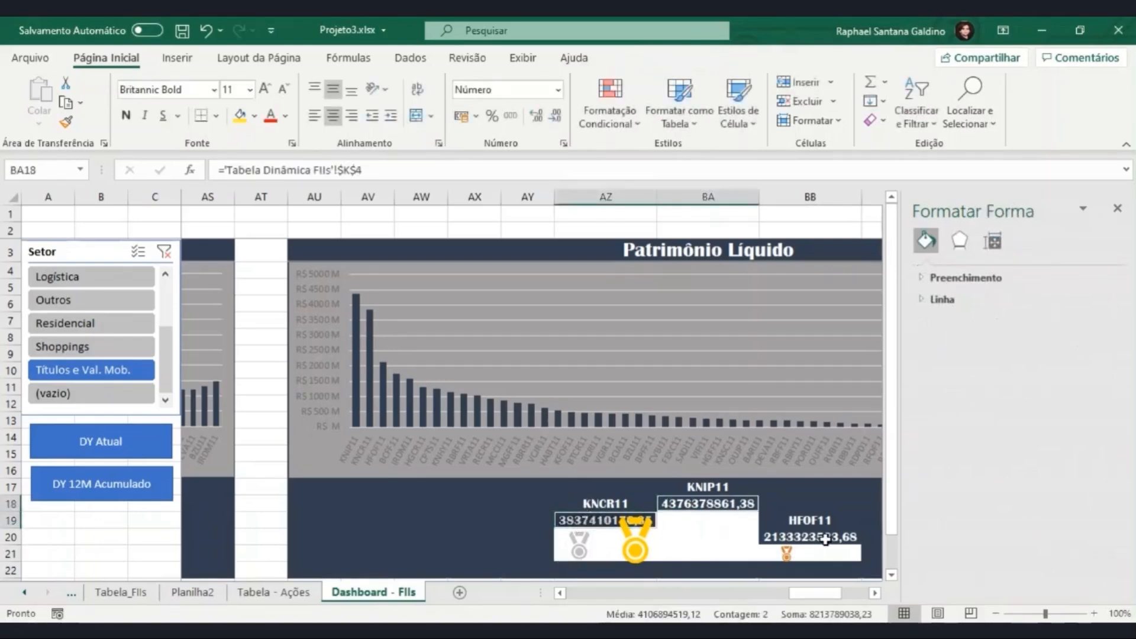
left_click(826, 540, "ctrl")
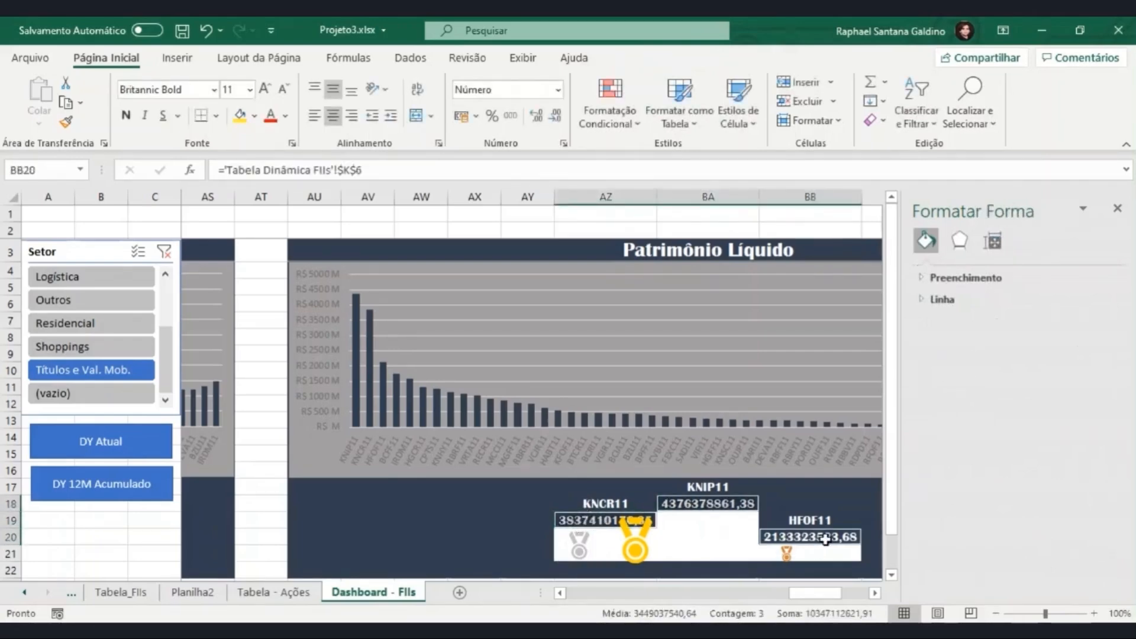
left_click(564, 143)
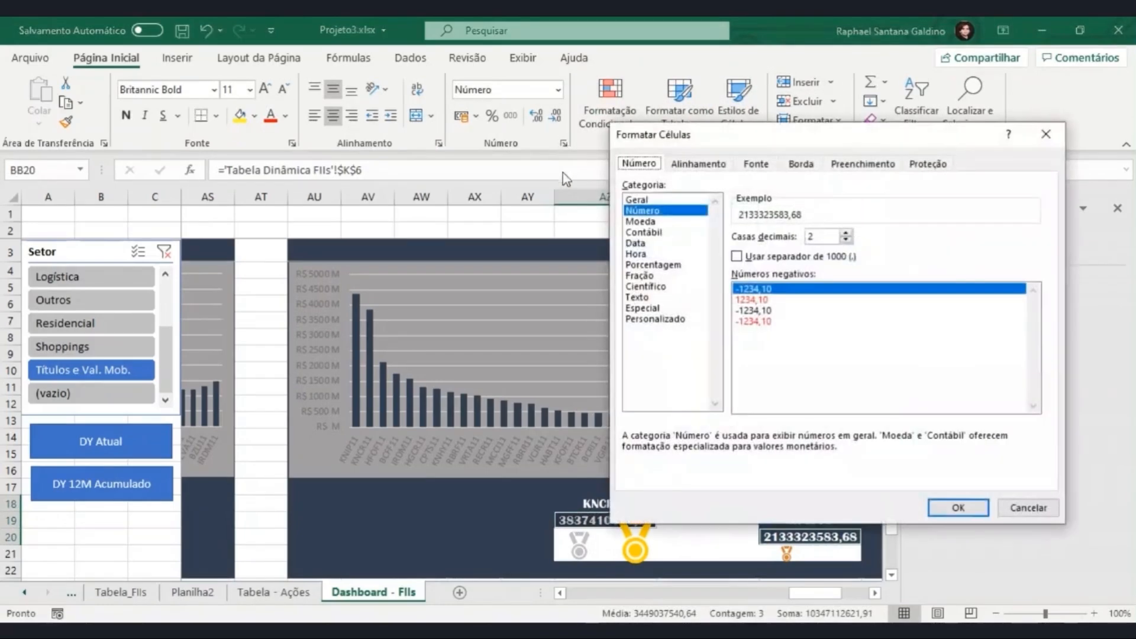
left_click(667, 320)
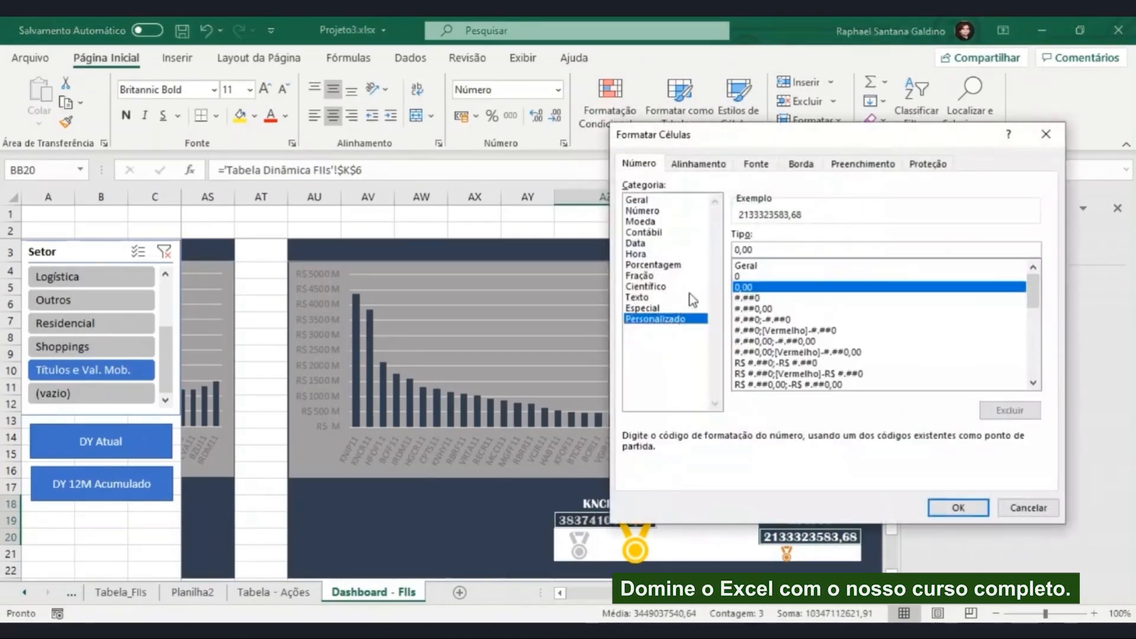
left_click_drag(762, 249, 699, 250)
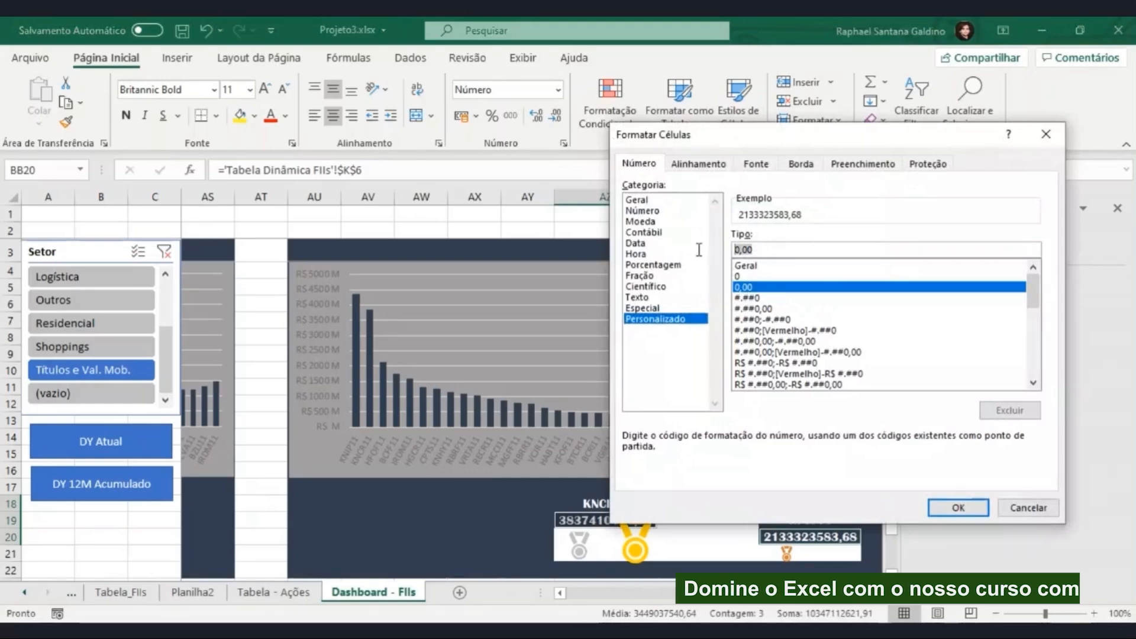
type("R")
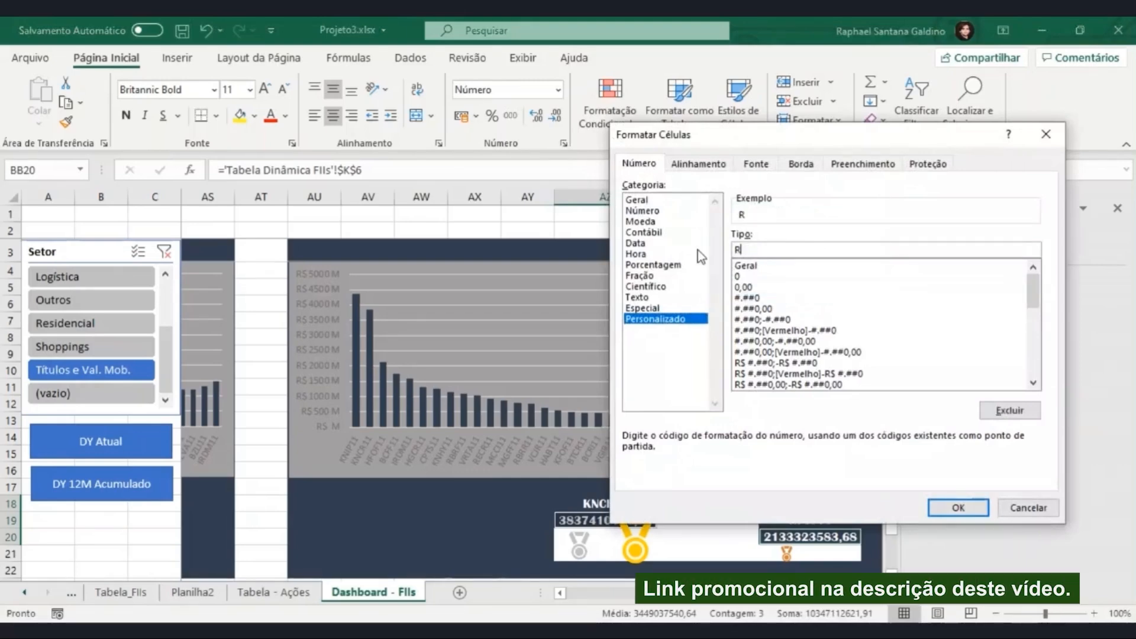
type("$ ")
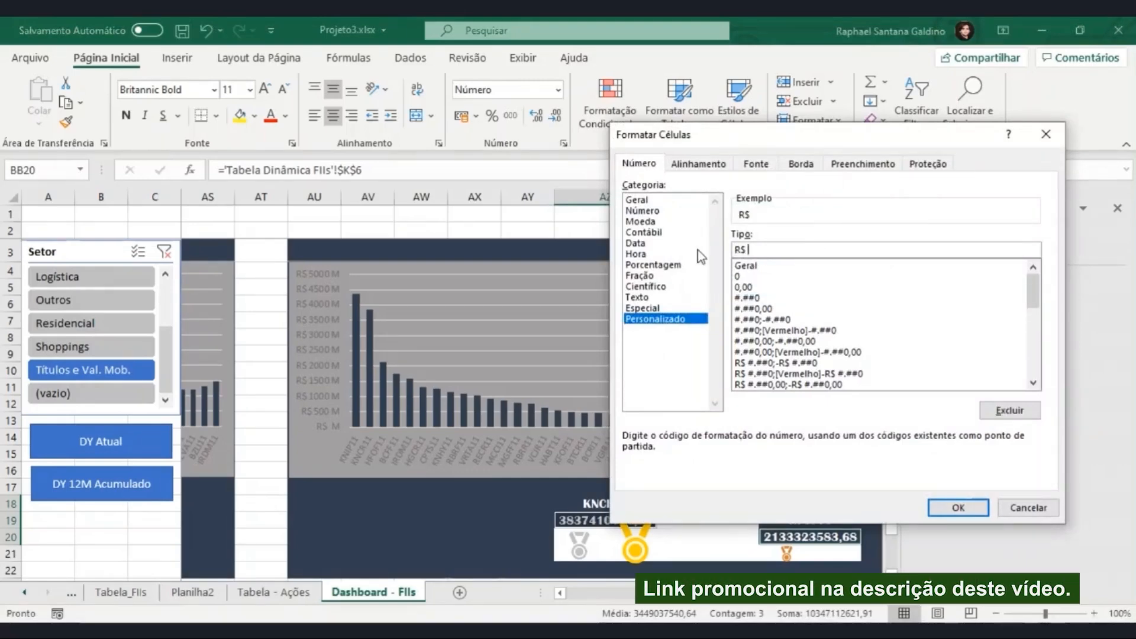
type("#")
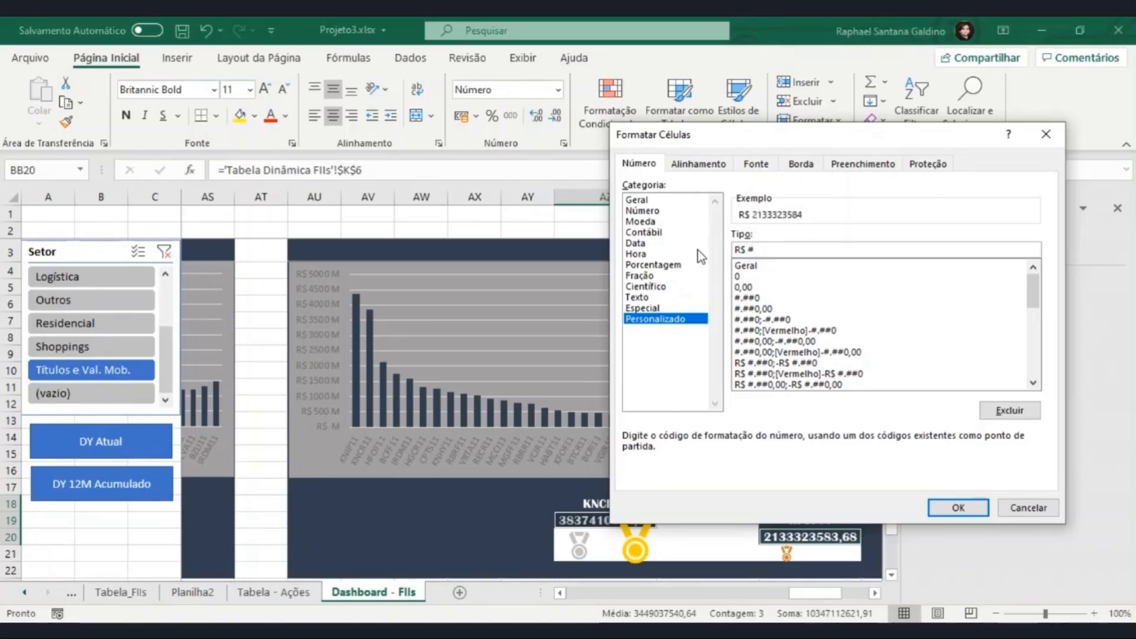
type(".. \\M")
left_click(964, 506)
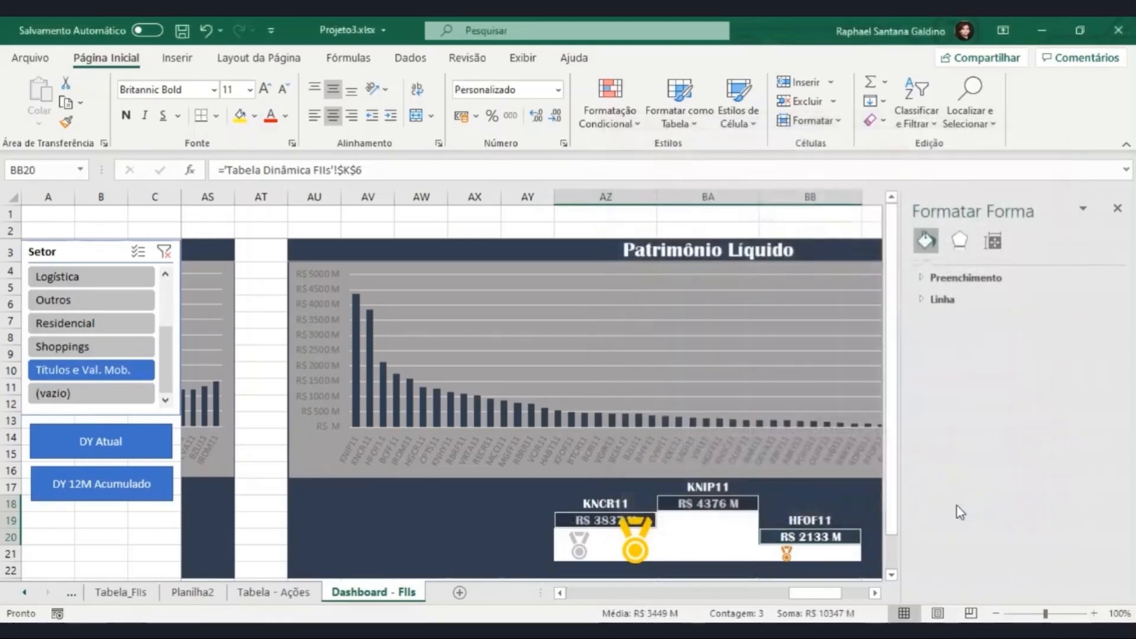
Step: Auto-fit the widths of the ranking columns BB, BA and AZ to their contents
double_click(861, 196)
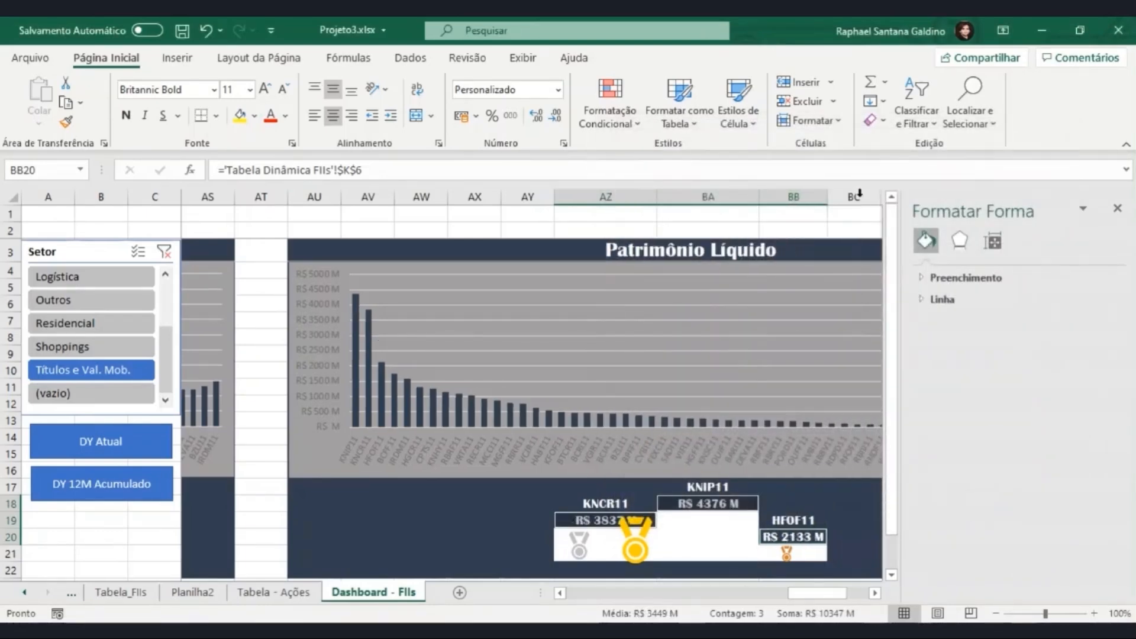
double_click(758, 197)
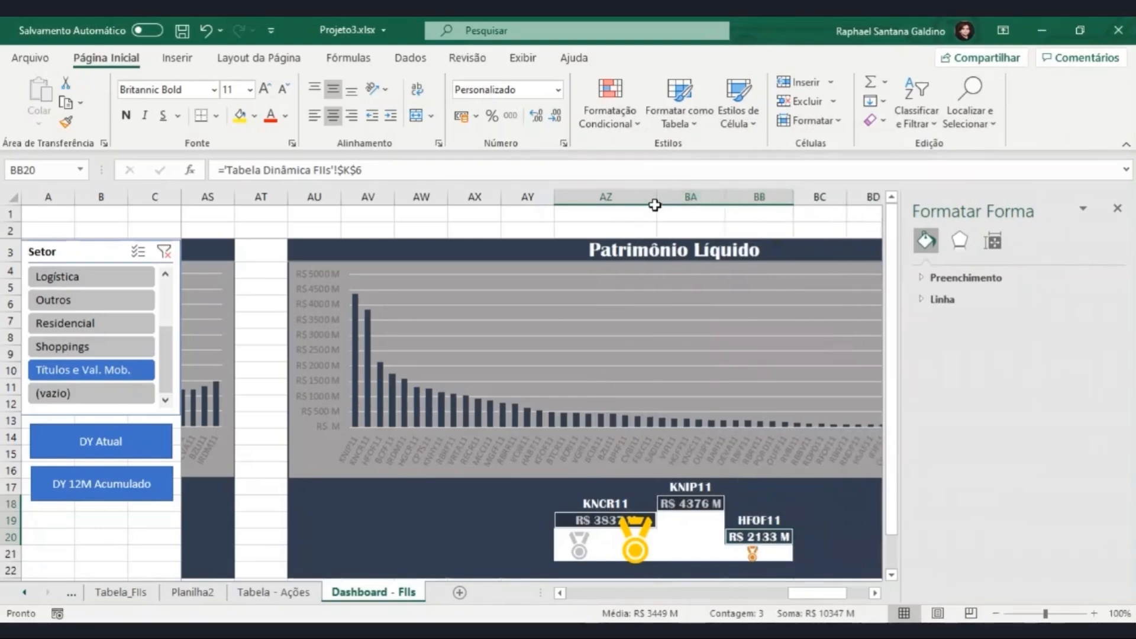
double_click(657, 200)
left_click(764, 516)
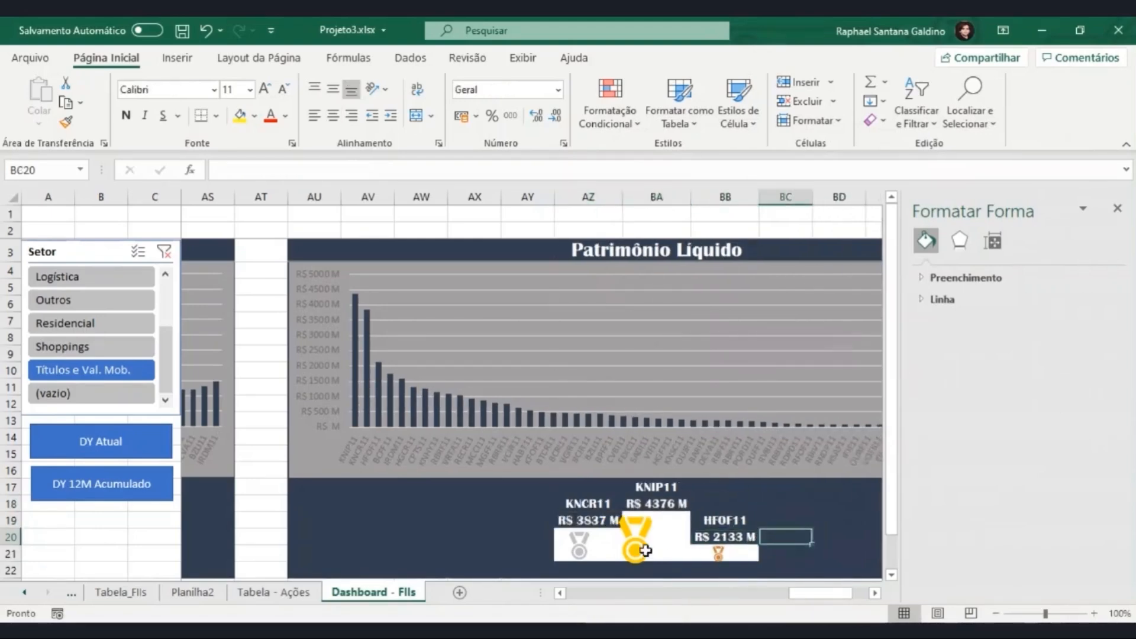
Step: Centre the gold, silver and bronze medal icons within their podium blocks in the Patrimônio Líquido ranking
left_click(627, 536)
left_click_drag(628, 536, 649, 536)
left_click_drag(583, 543, 593, 544)
left_click(791, 544)
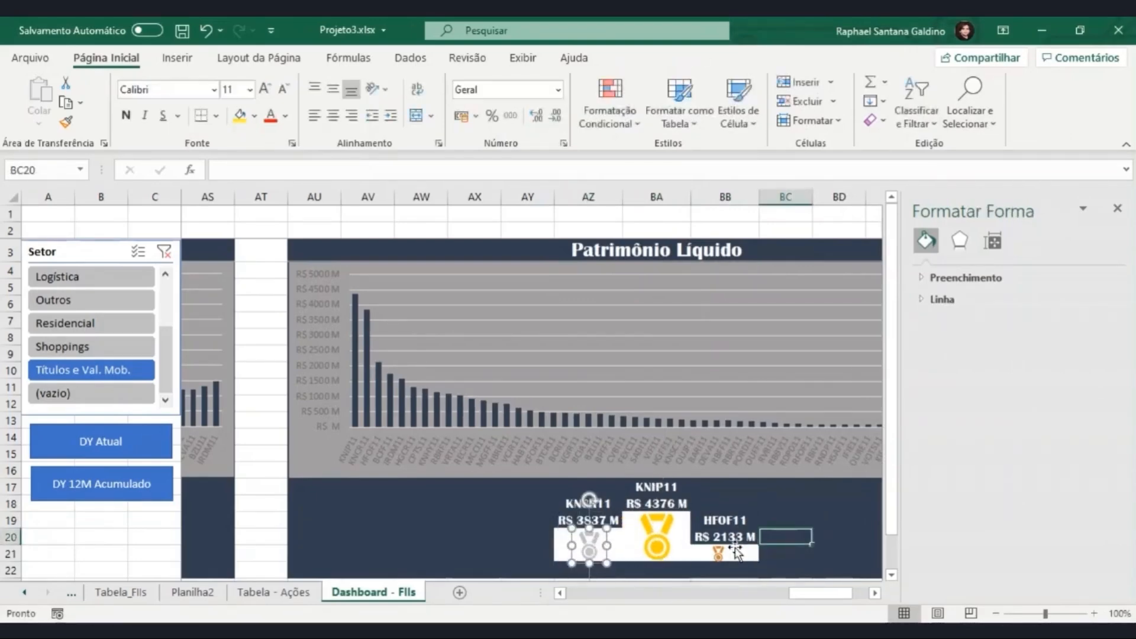
left_click_drag(719, 551, 723, 553)
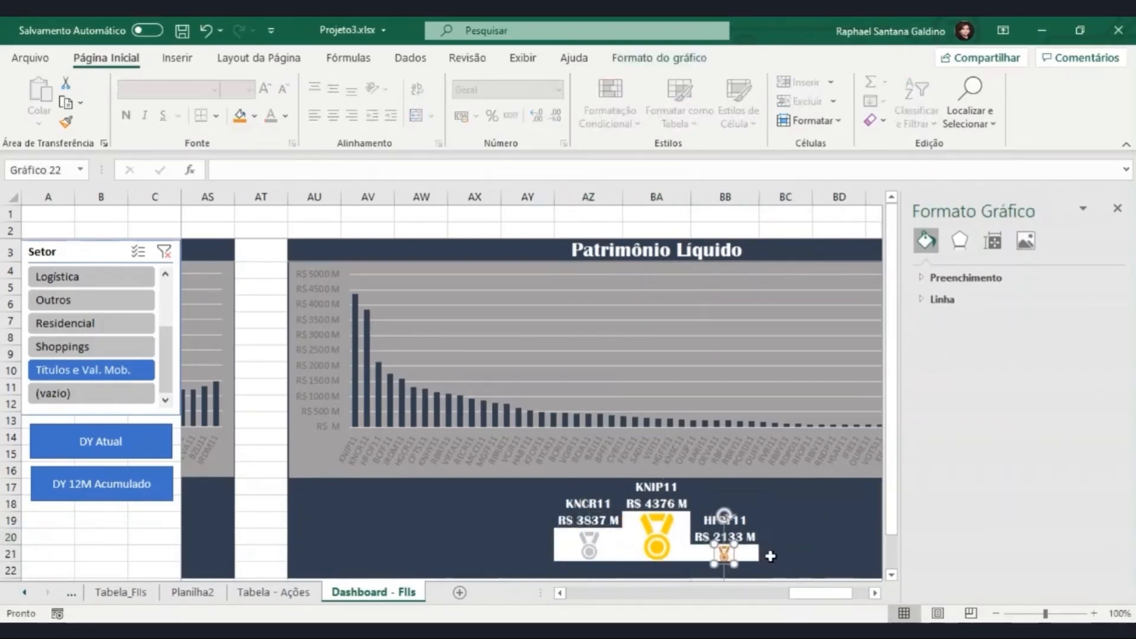
left_click(779, 552)
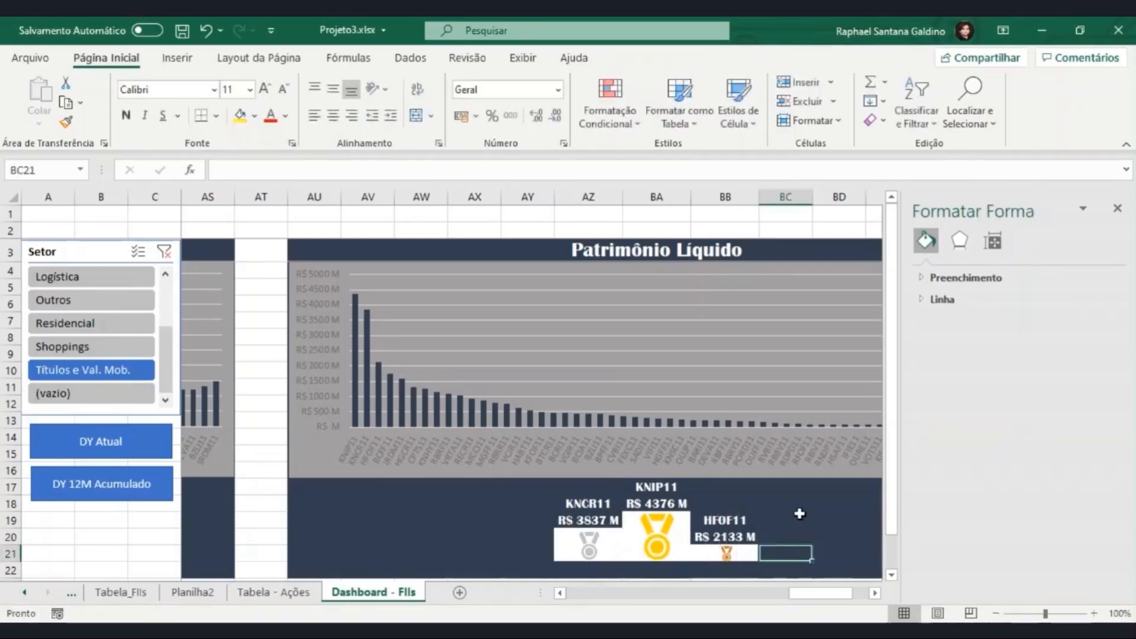
Step: Check the Patrimônio Líquido chart and ranking with the Setor slicer filtered to Residencial, Logística, Hotel and Lajes Corporativas in turn
left_click(106, 325)
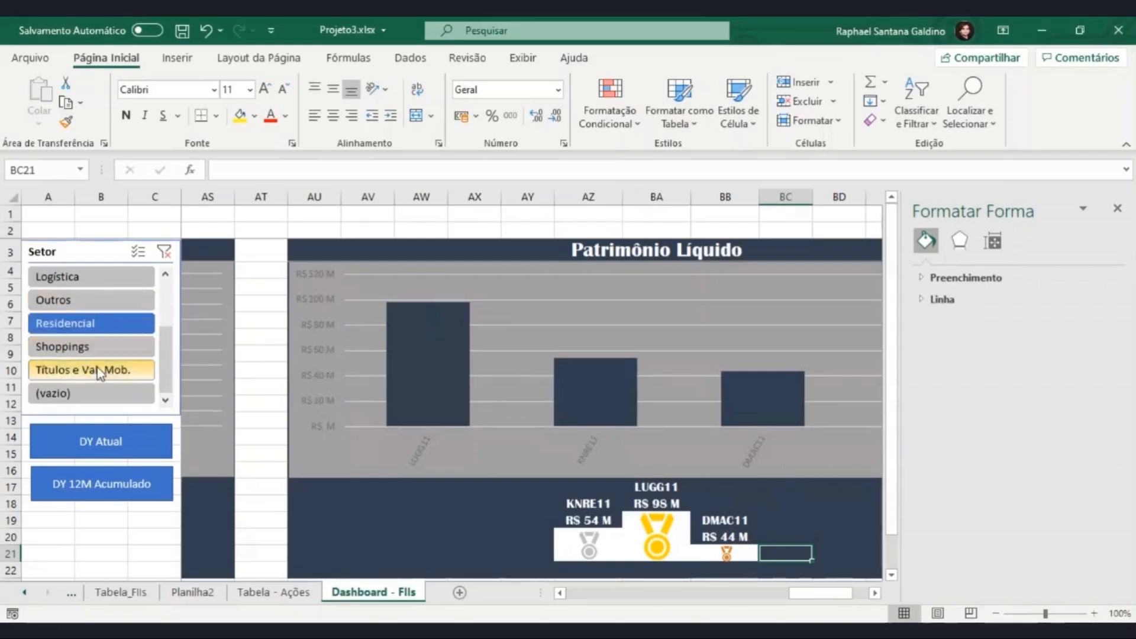
left_click(96, 283)
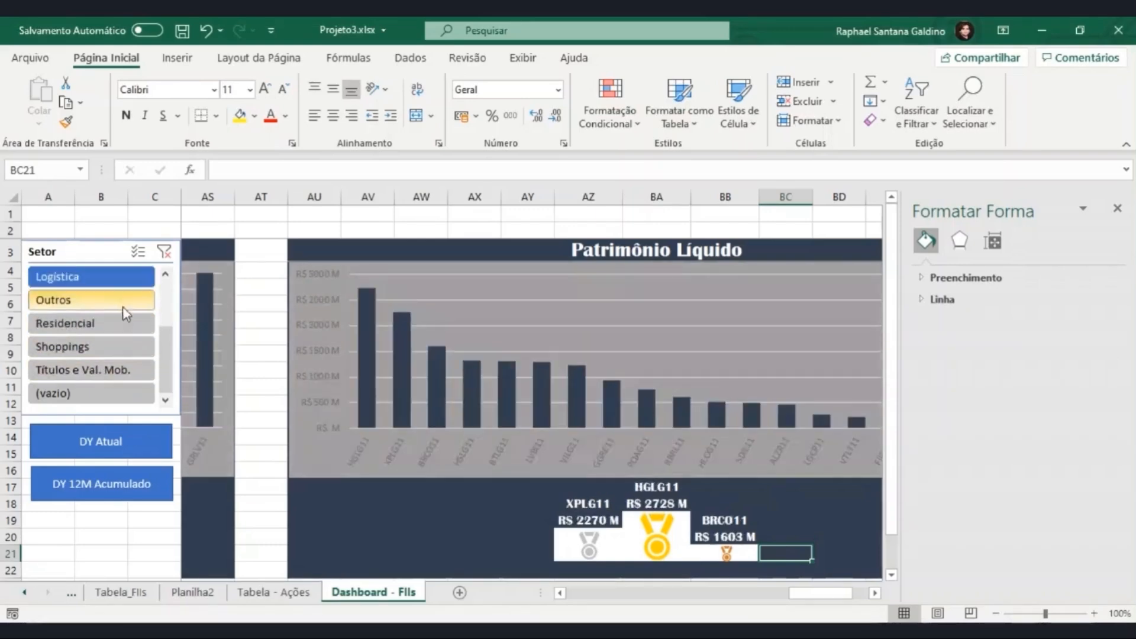
left_click_drag(166, 373, 159, 335)
left_click(86, 300)
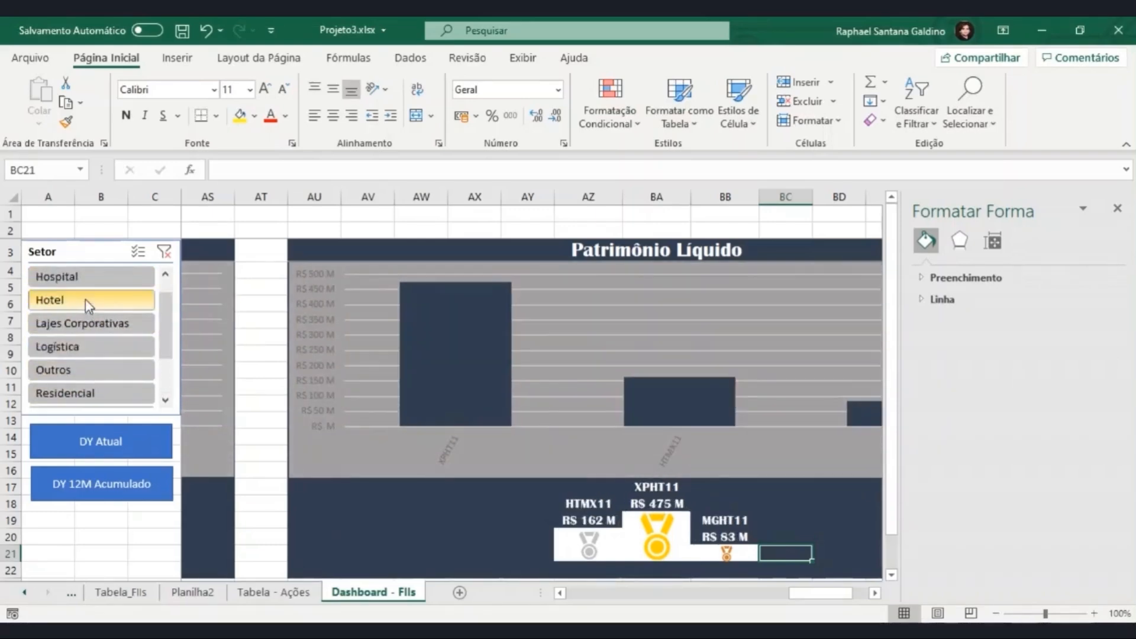
left_click(92, 322)
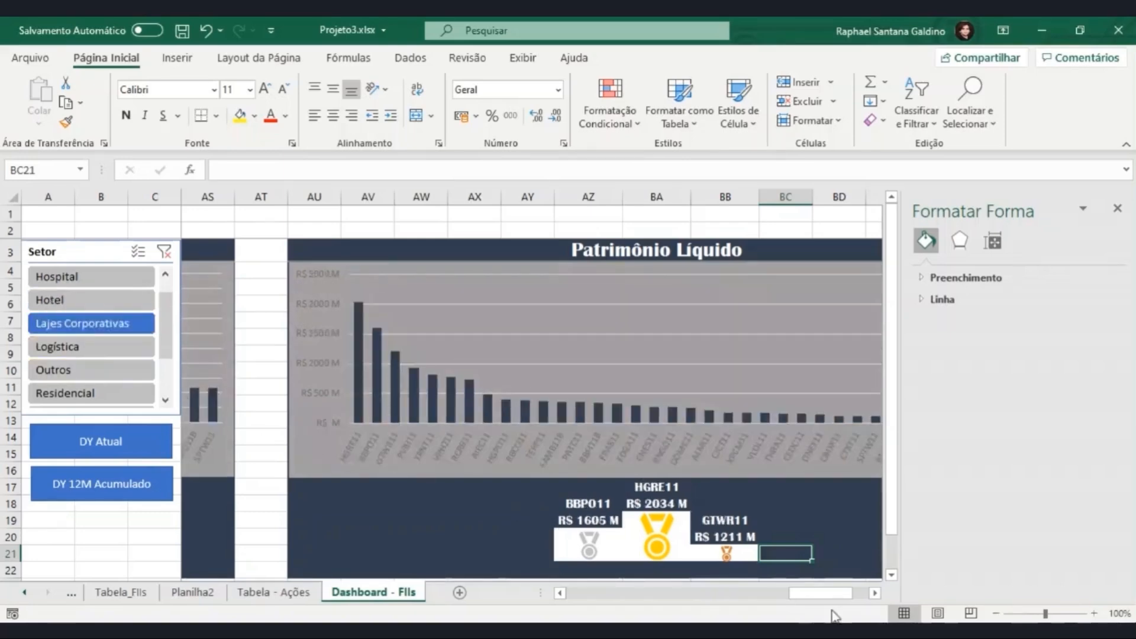
Step: Define the workbook-scoped name Patrimônio_Líquido_FIIs for the whole Patrimônio Líquido block, AU3:BG22
left_click_drag(841, 594, 856, 594)
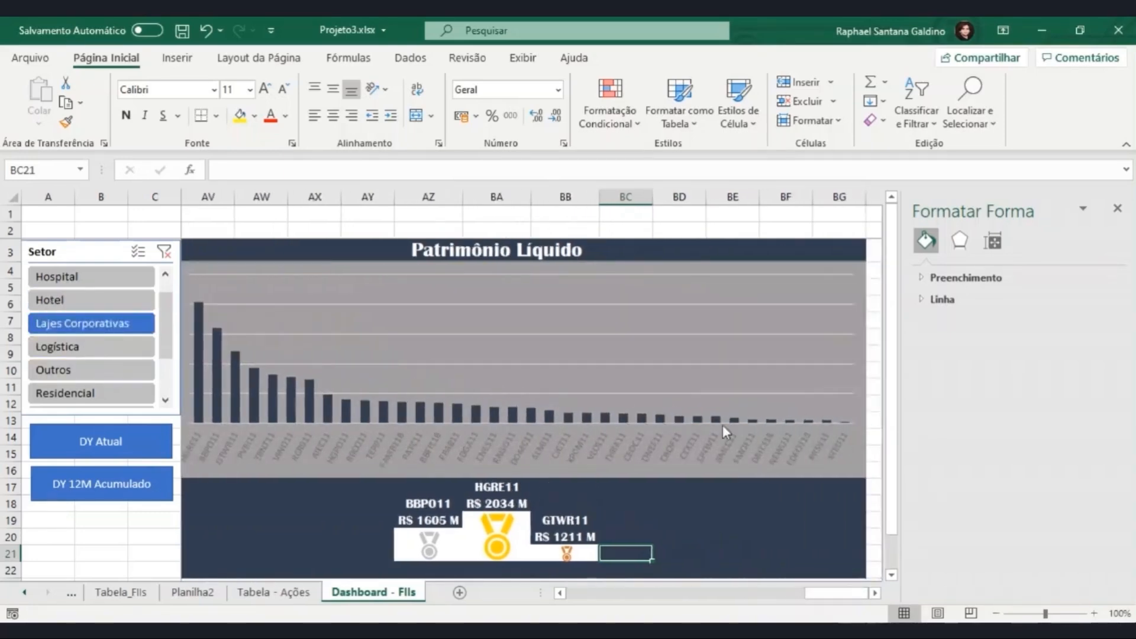
left_click(650, 251)
left_click_drag(648, 273, 655, 566)
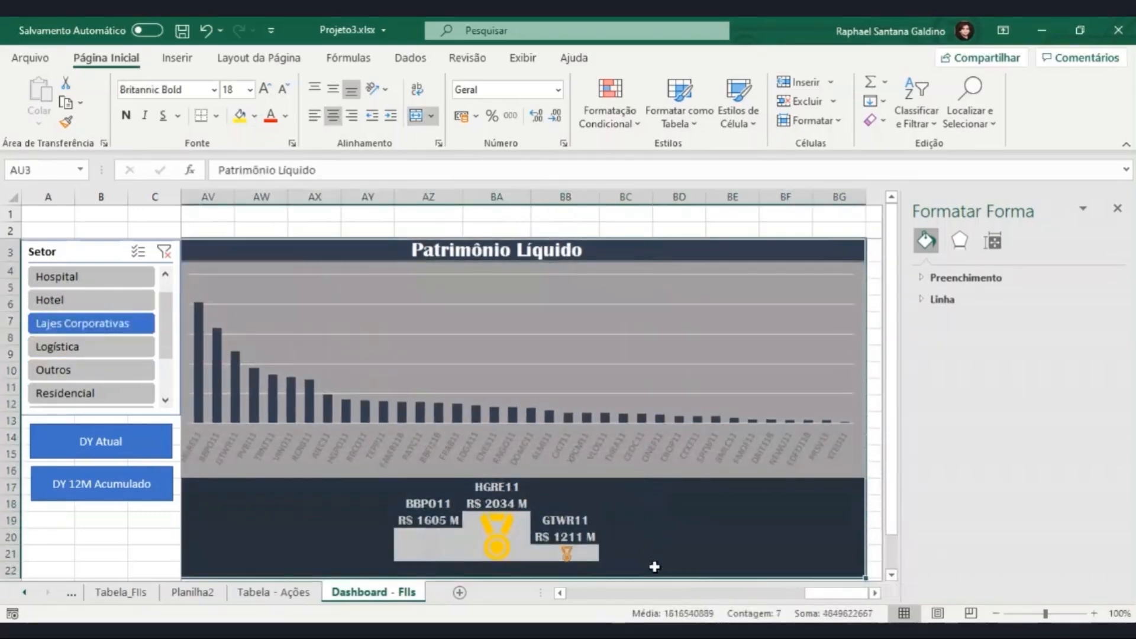
left_click(365, 59)
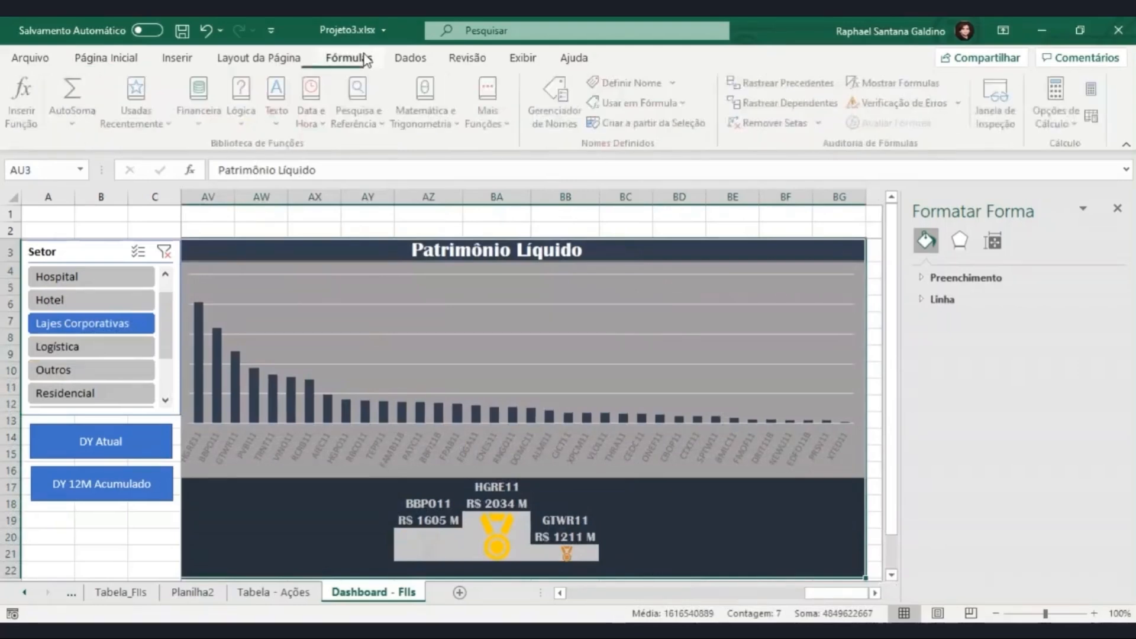
left_click(602, 83)
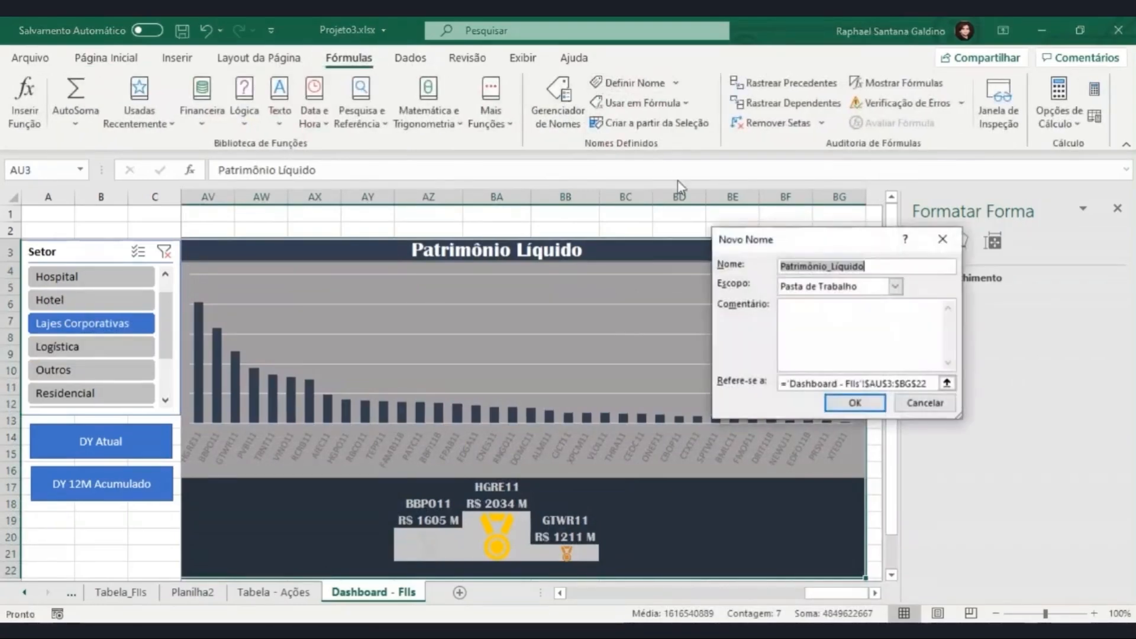
left_click(921, 269)
type("_FIIs")
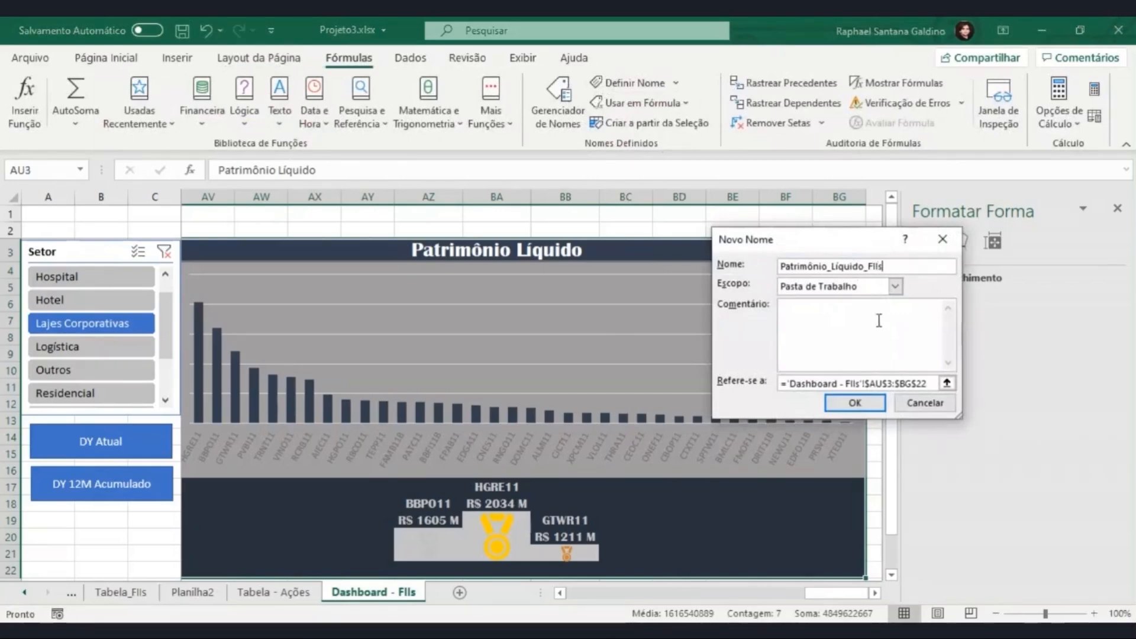
left_click(854, 402)
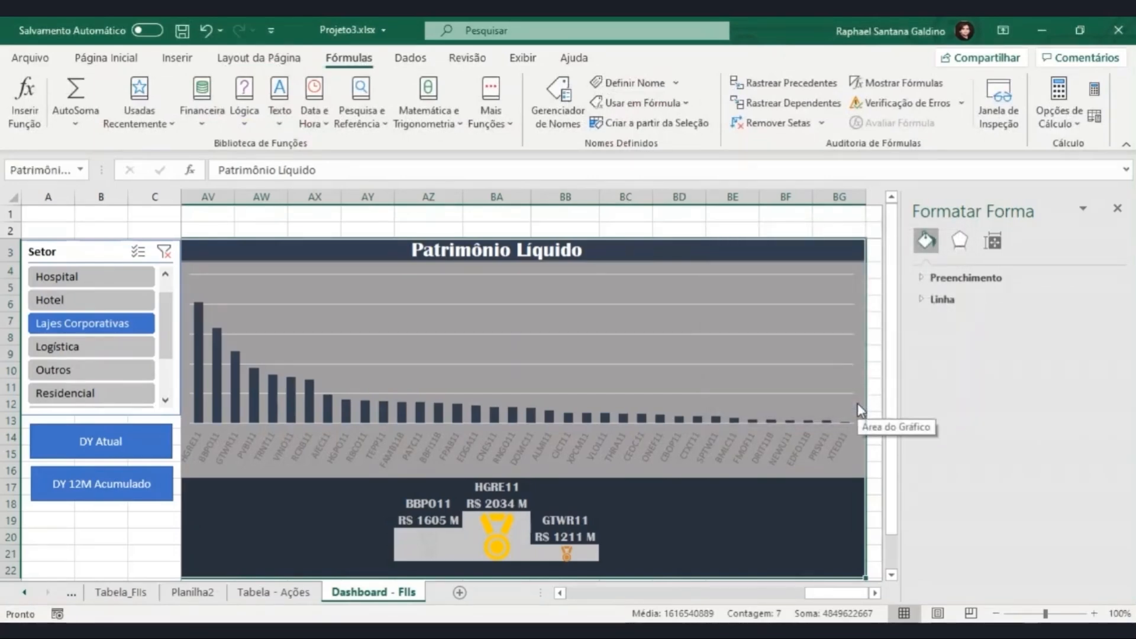